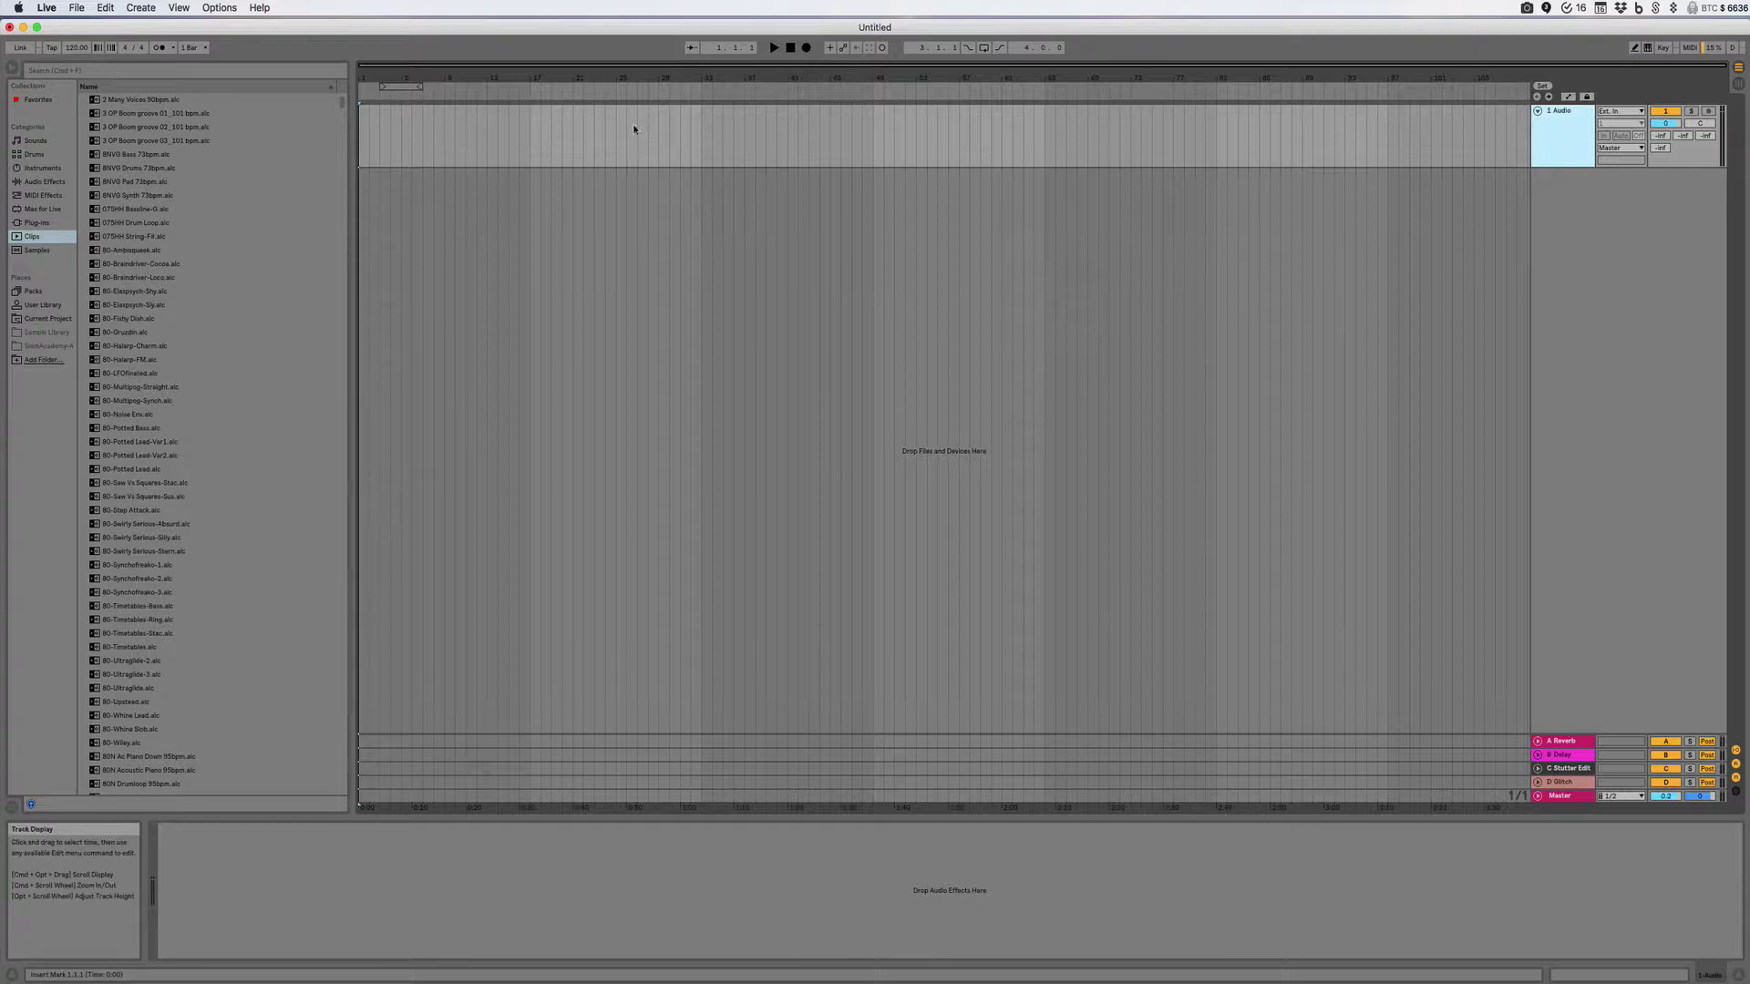
Set the loop to cover the first bar of the arrangement, from 1 to 2.
drag(392, 75, 396, 136)
drag(817, 76, 1089, 75)
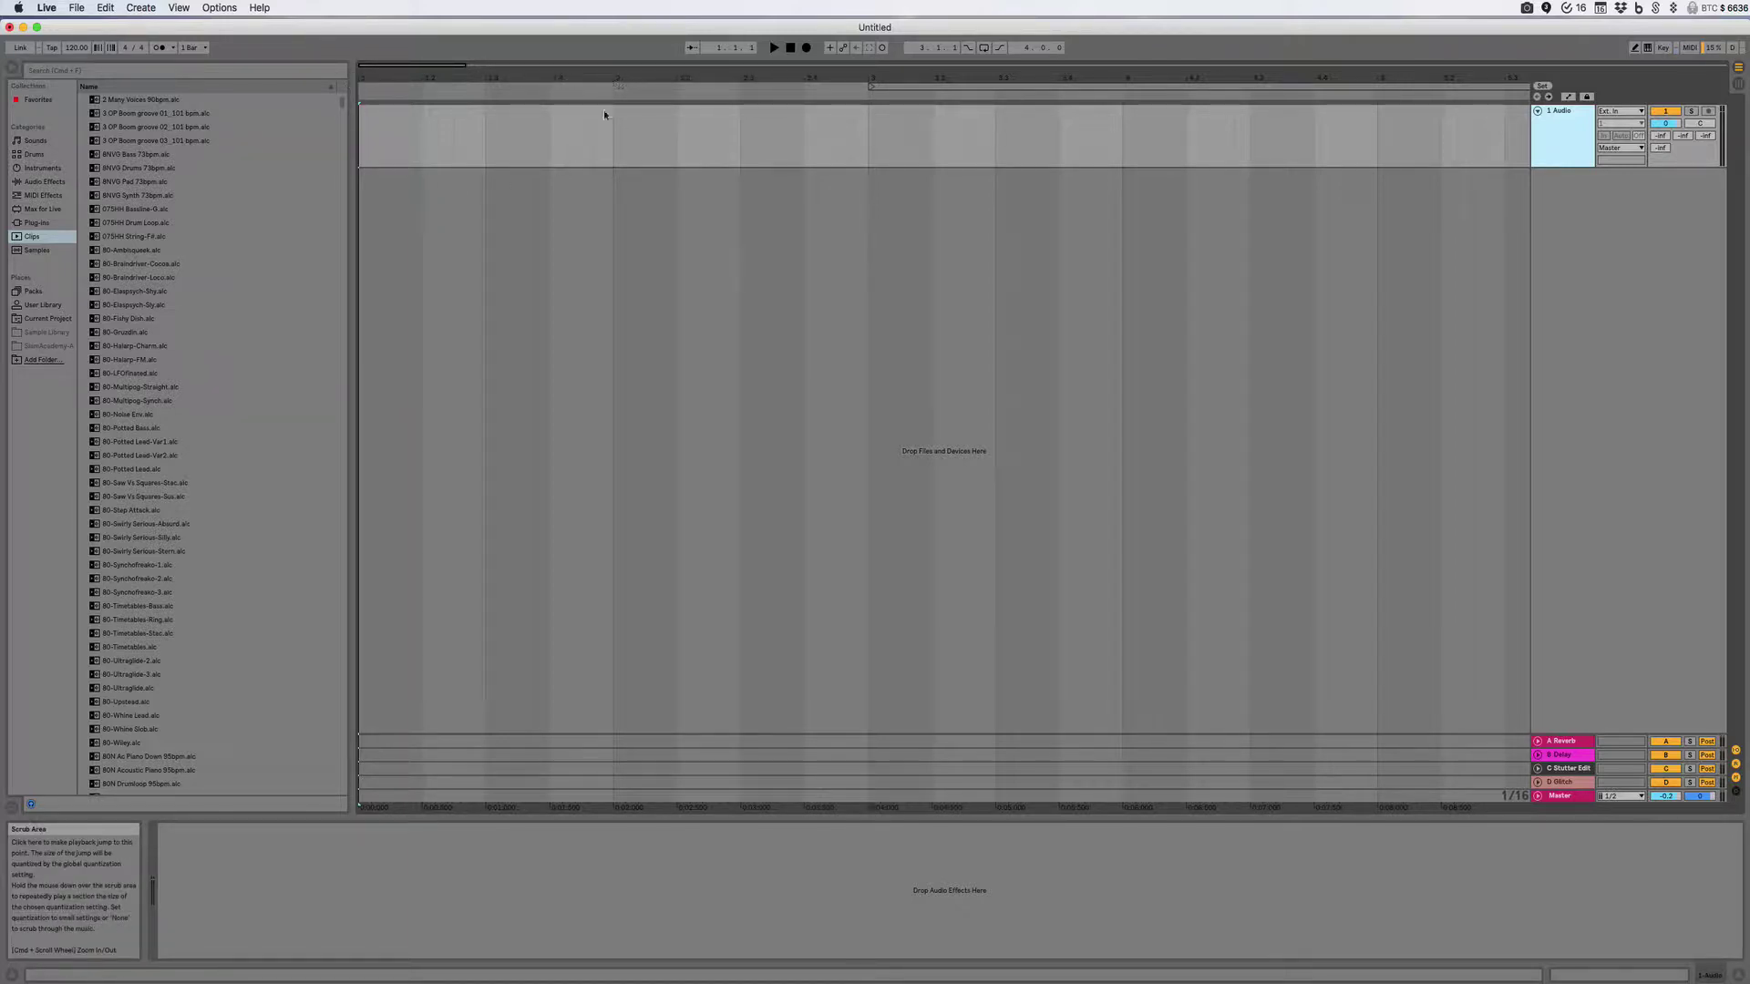
drag(609, 139, 317, 162)
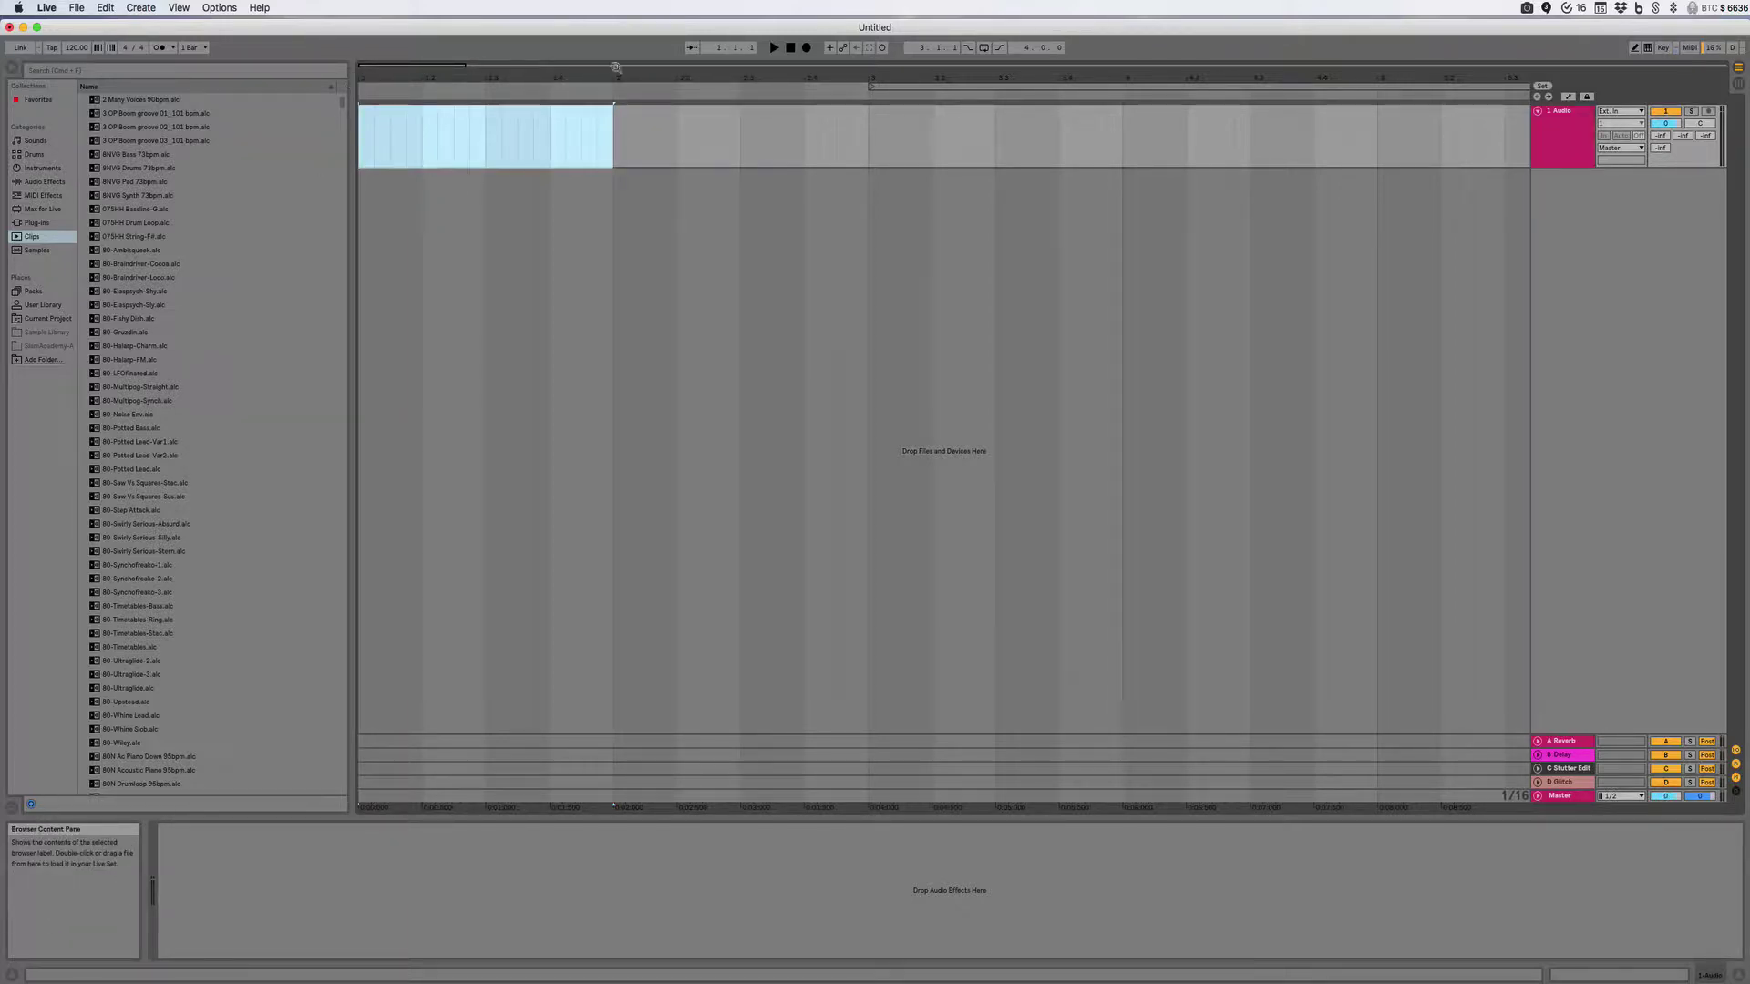
key(super+l)
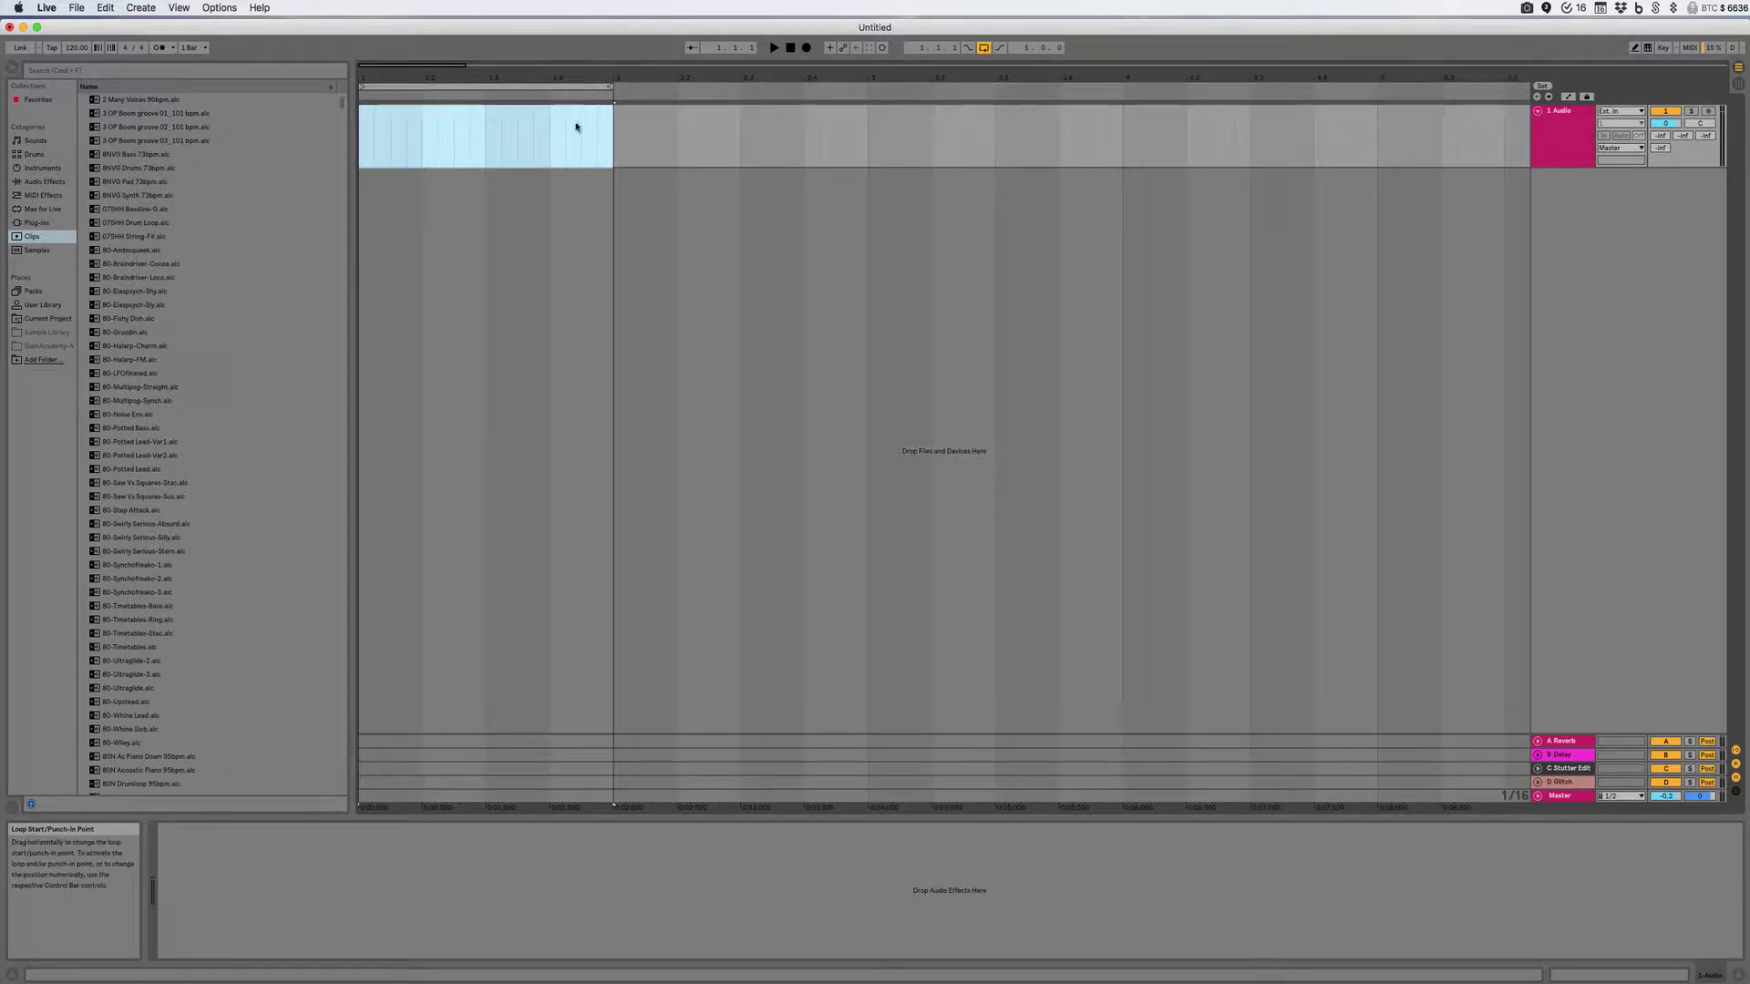
click(600, 137)
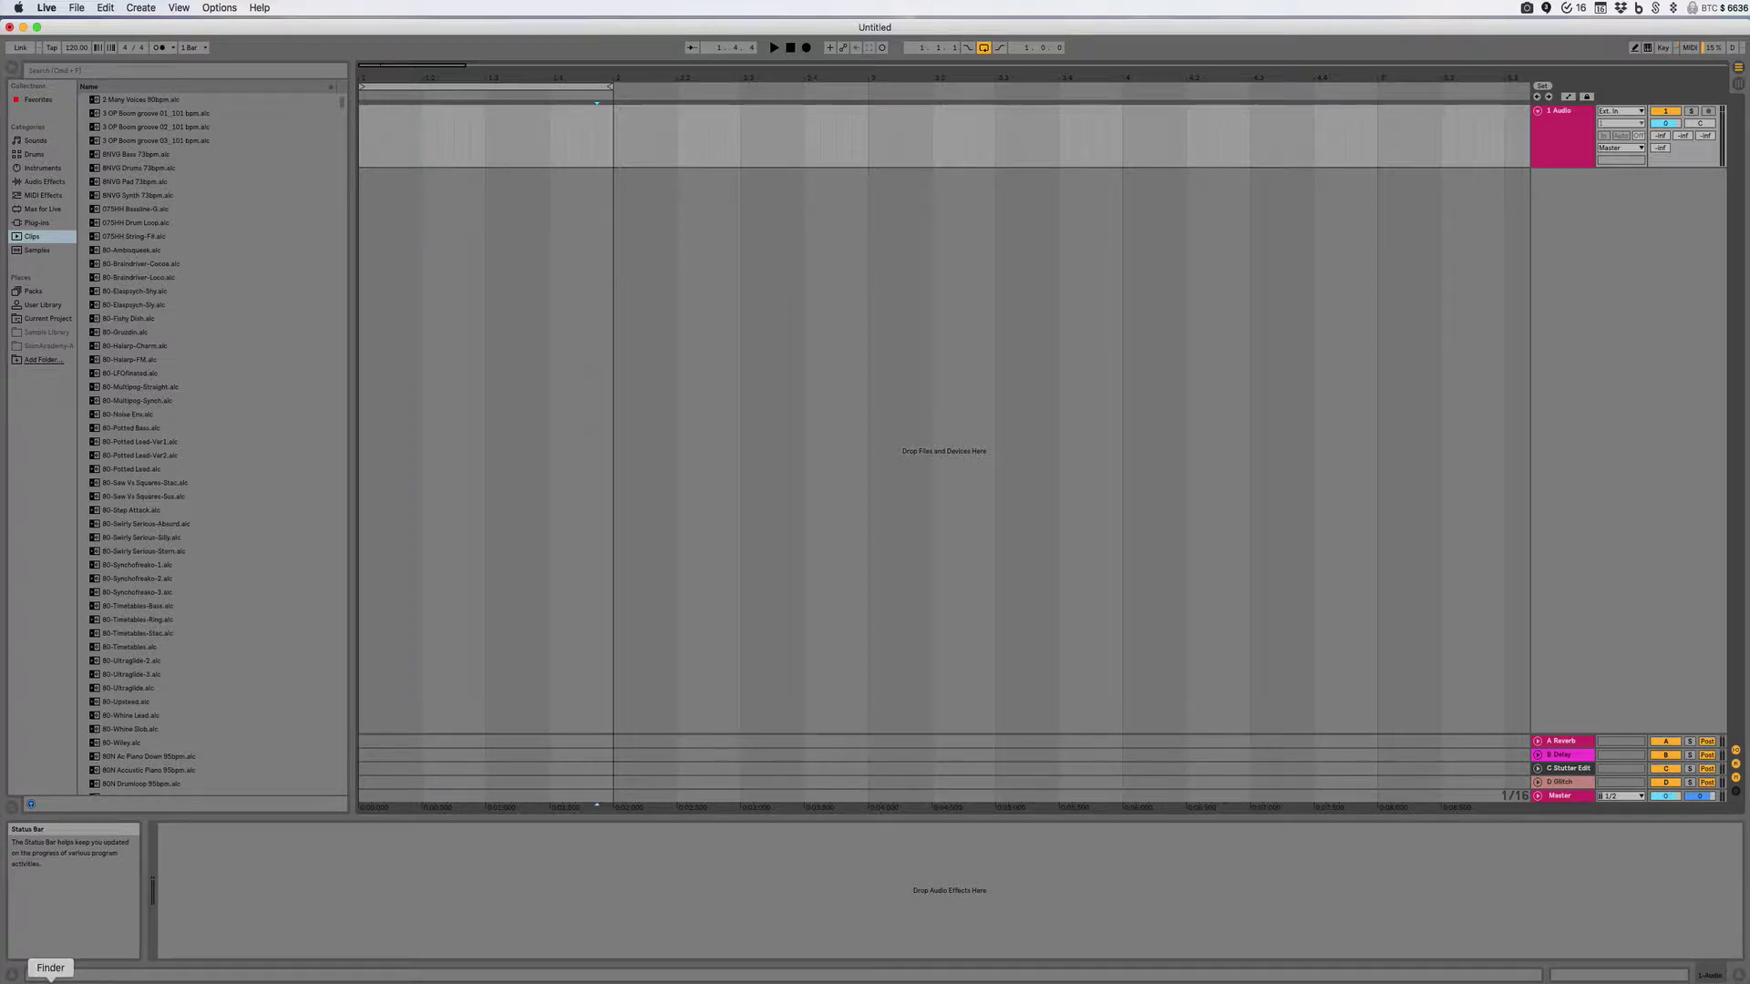
Switch to Finder and place Kick.wav from the 5-Samples folder at the start of bar 1 on the first audio track in Live.
click(50, 978)
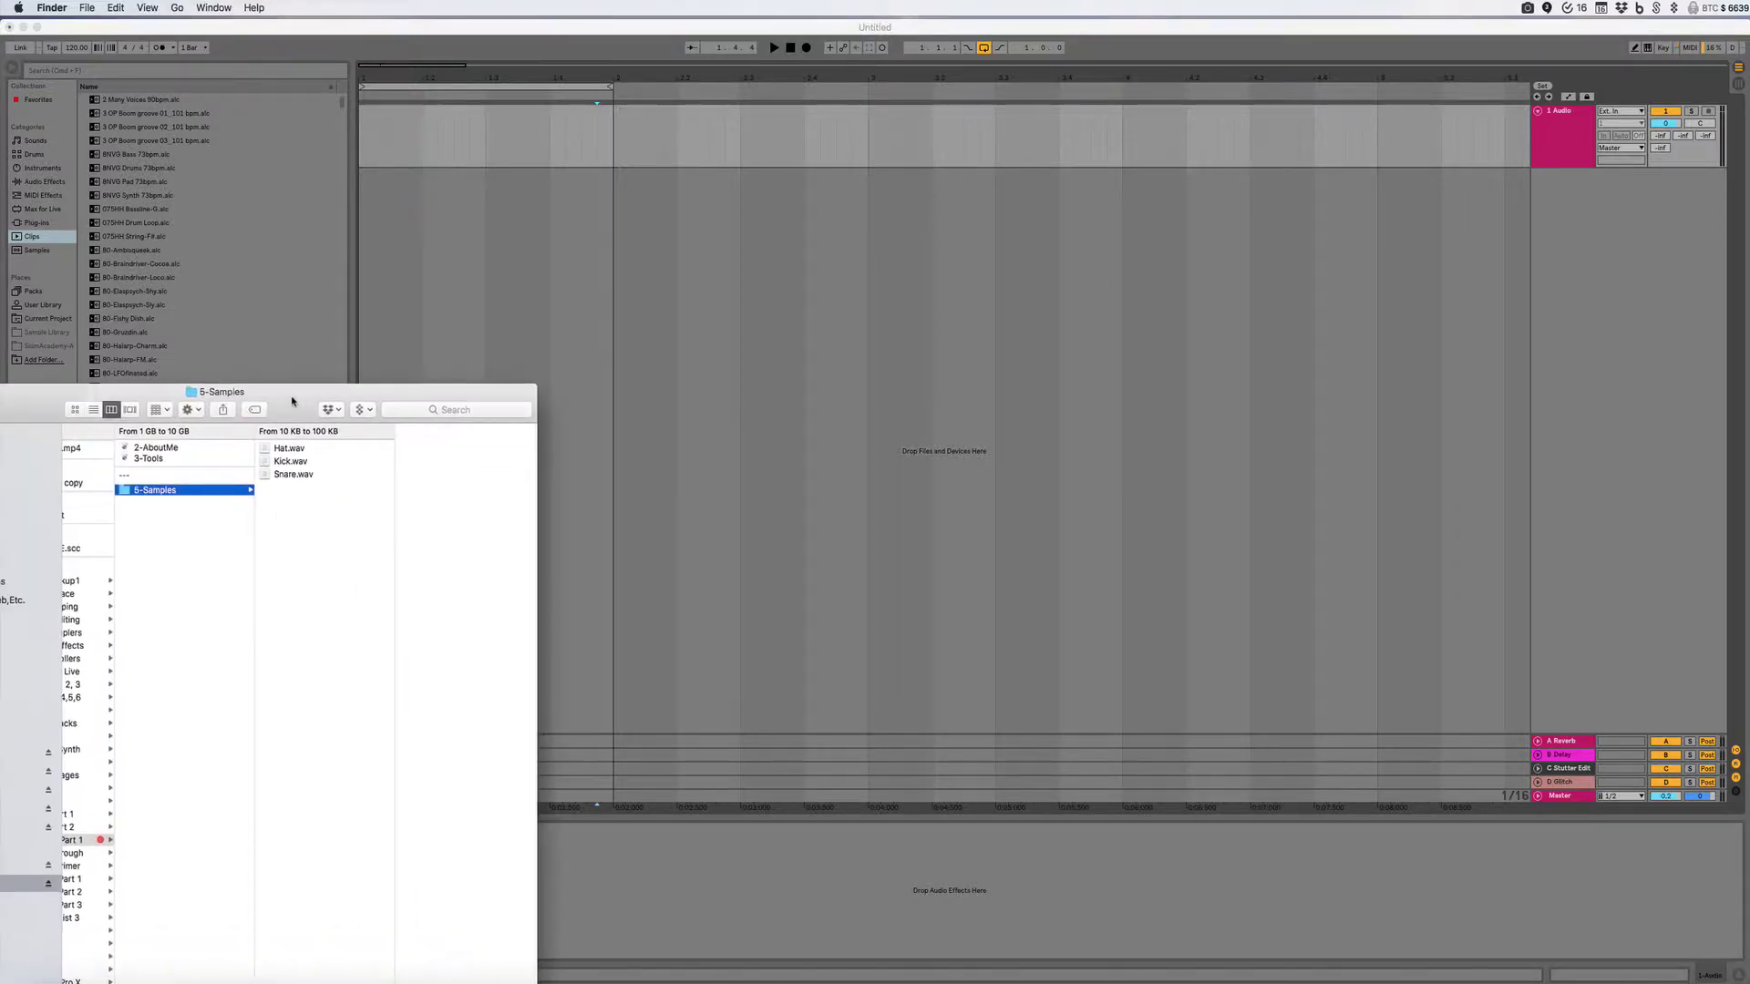
drag(292, 401, 401, 432)
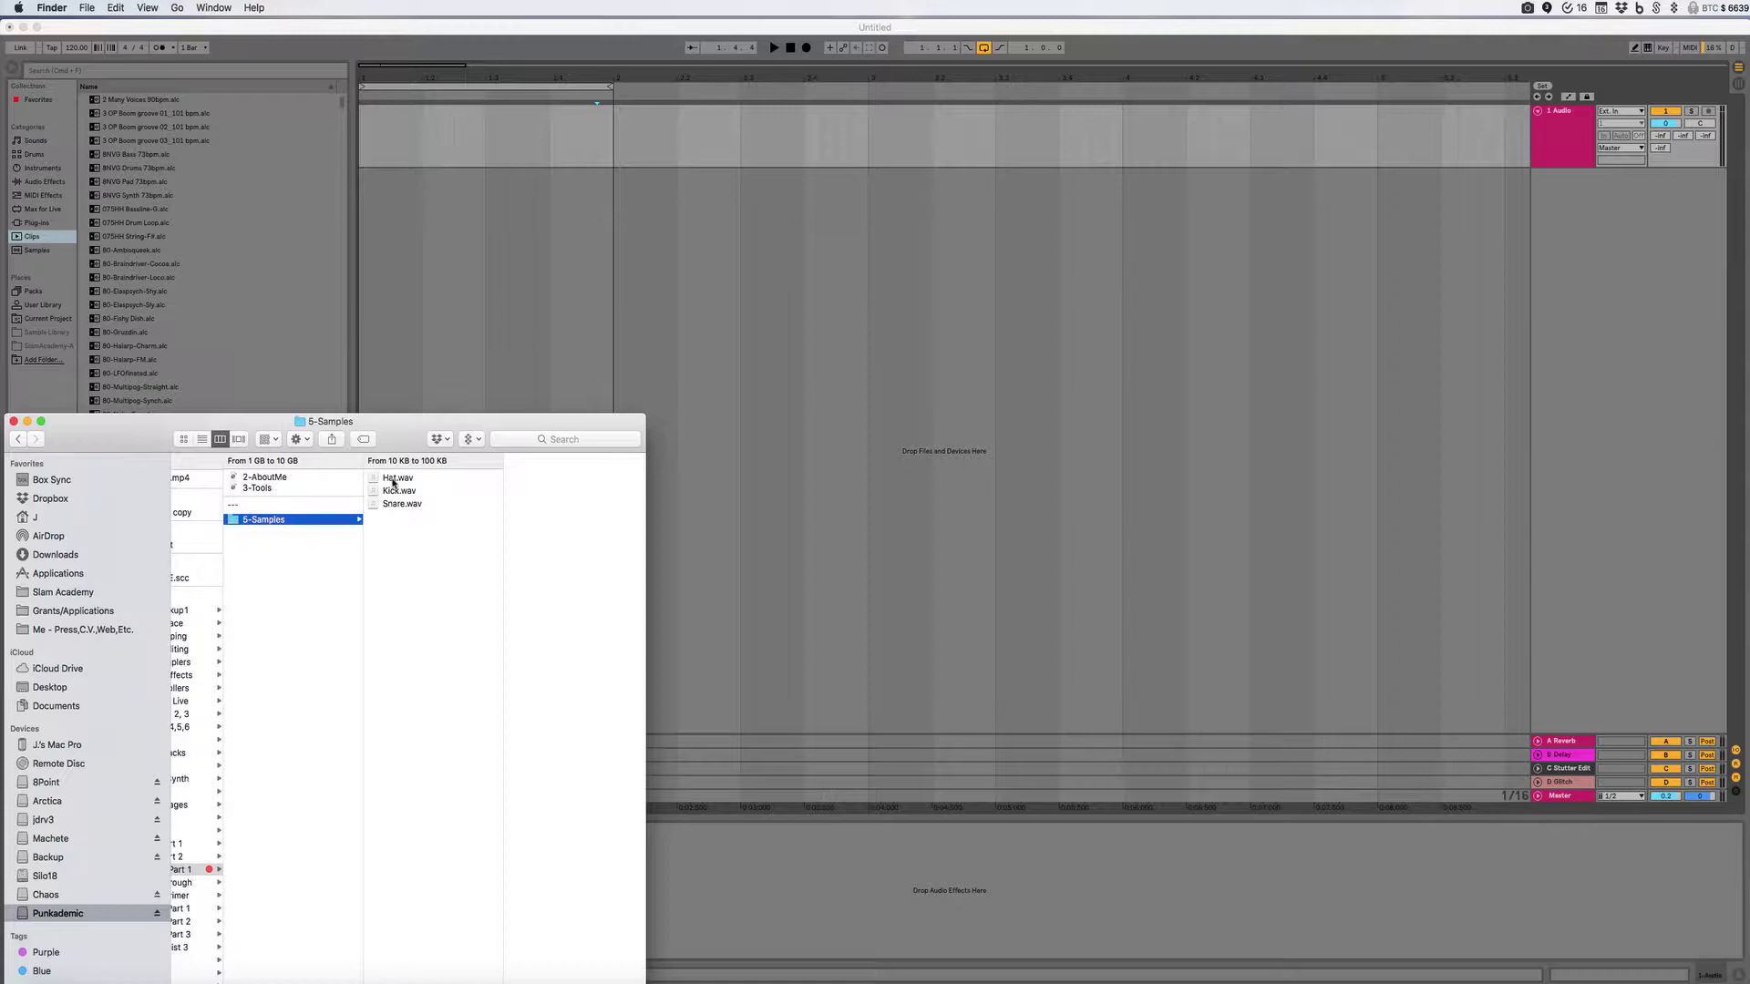
drag(391, 494, 374, 144)
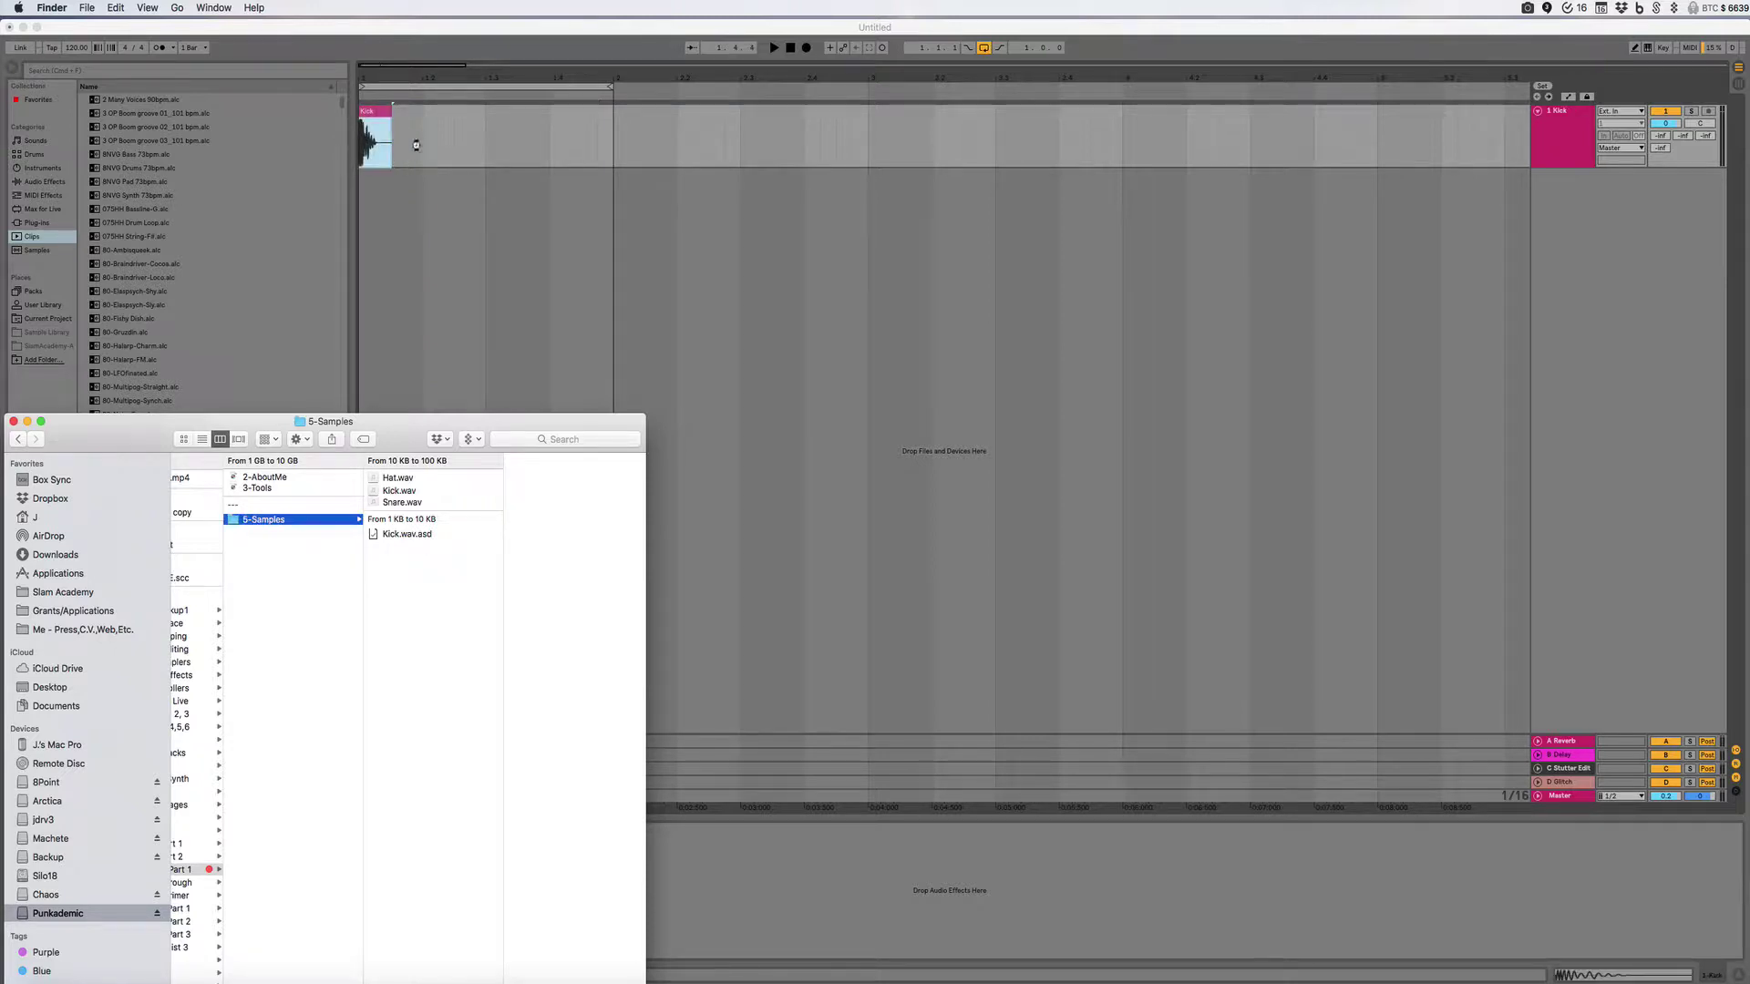
click(449, 115)
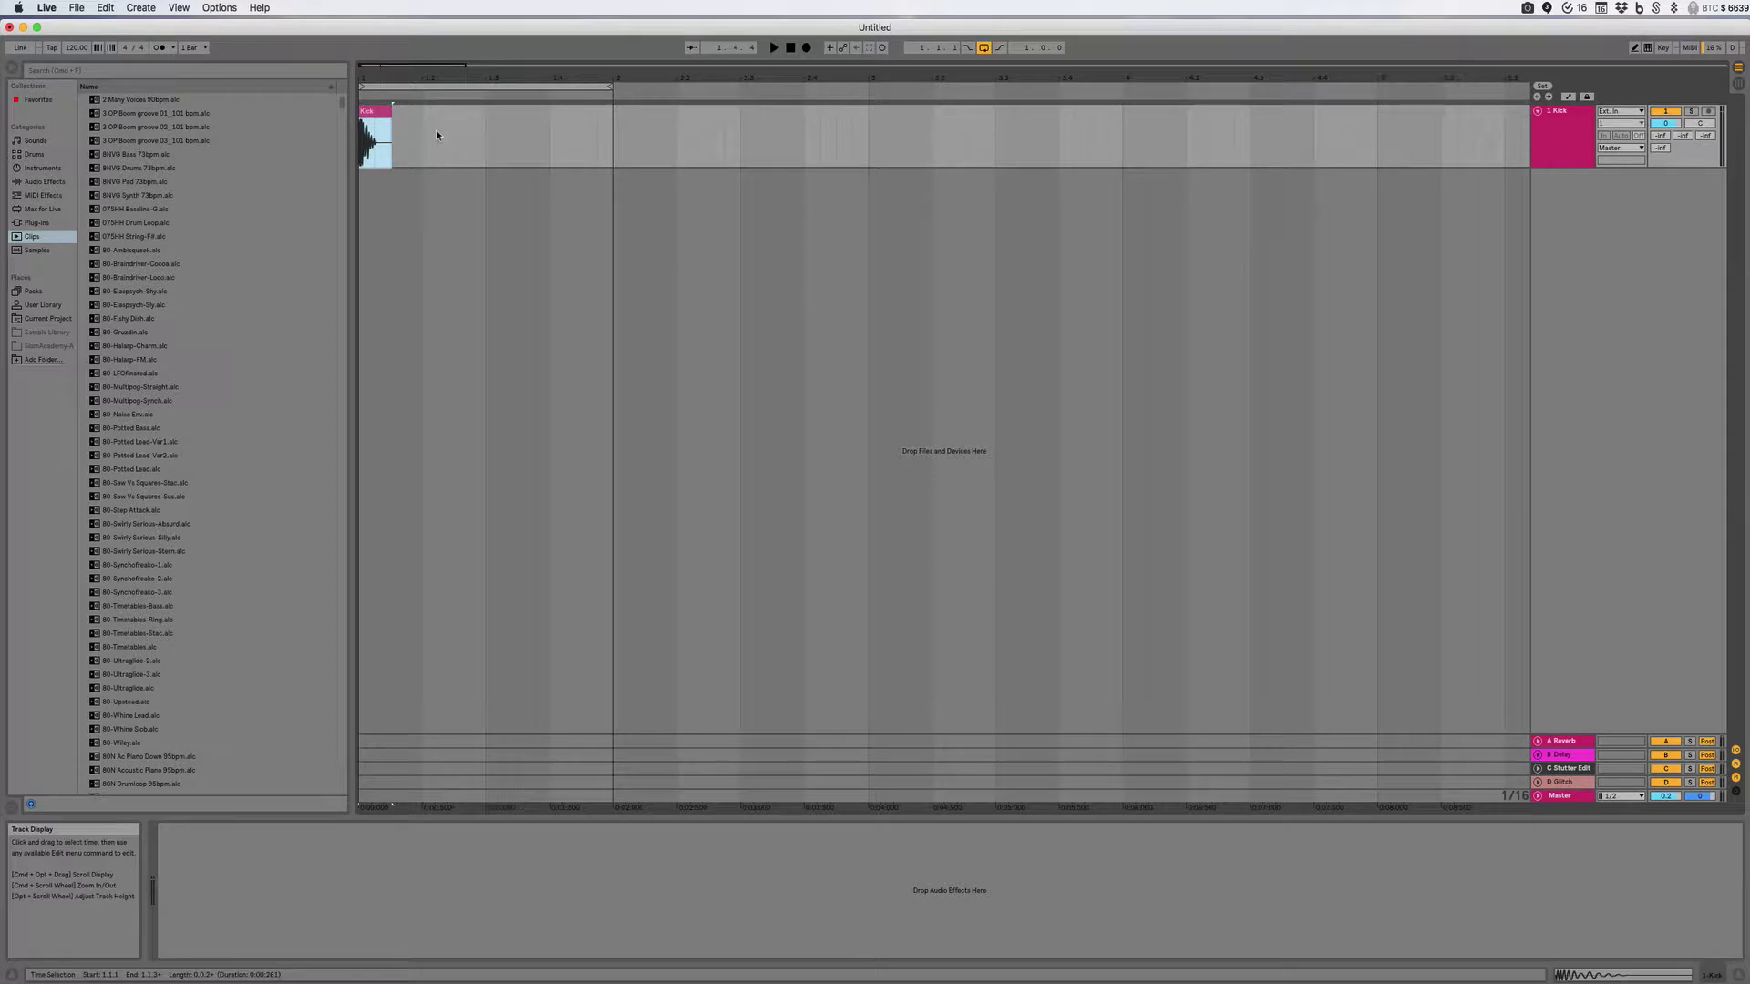
key(super+shift+t)
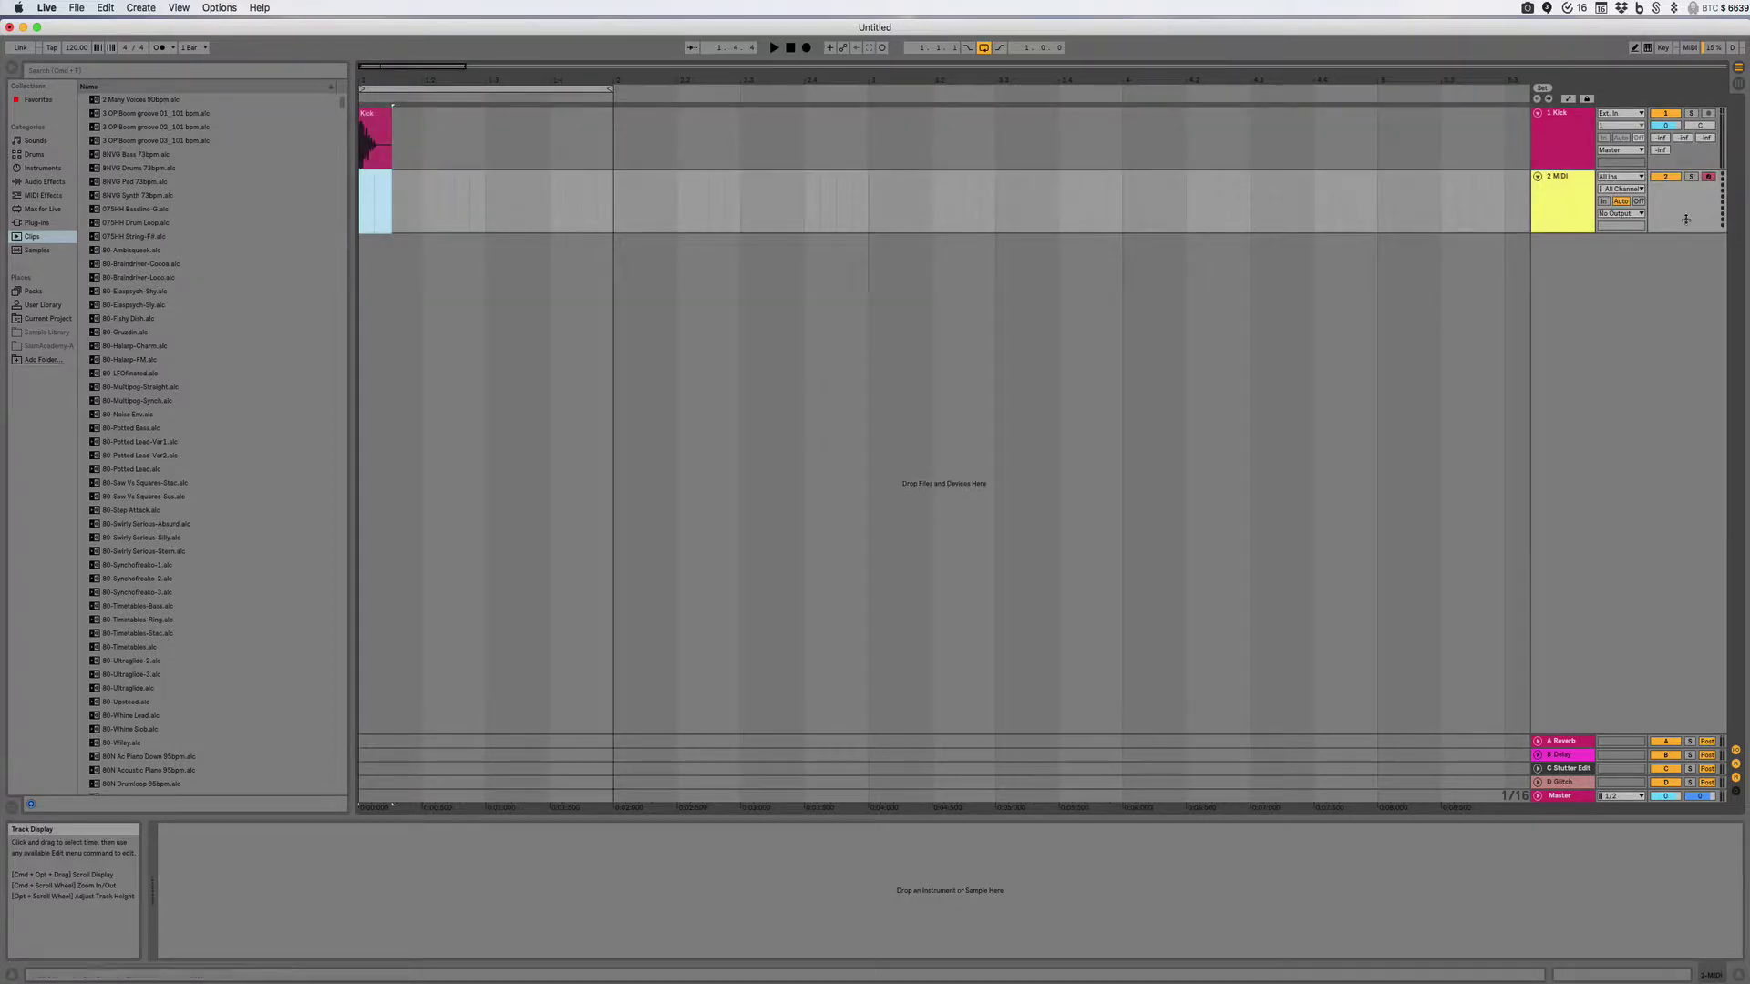
click(1573, 187)
key(BackSpace)
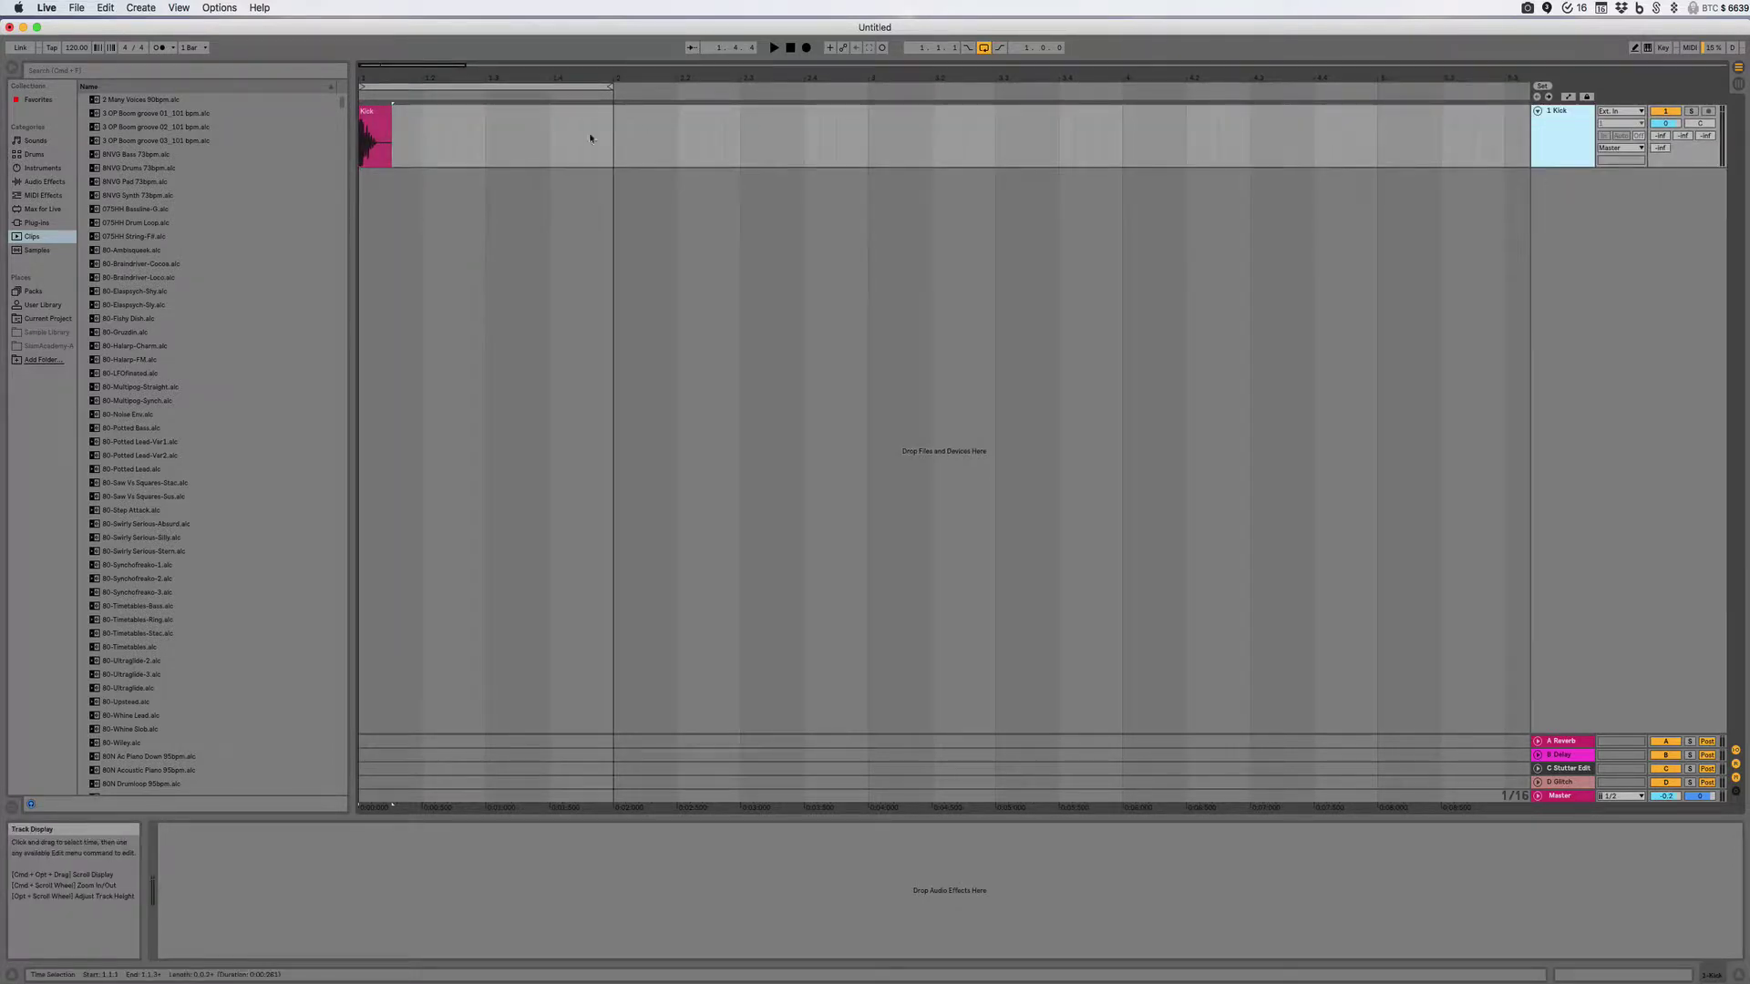
Add two more audio tracks below the Kick track.
click(375, 110)
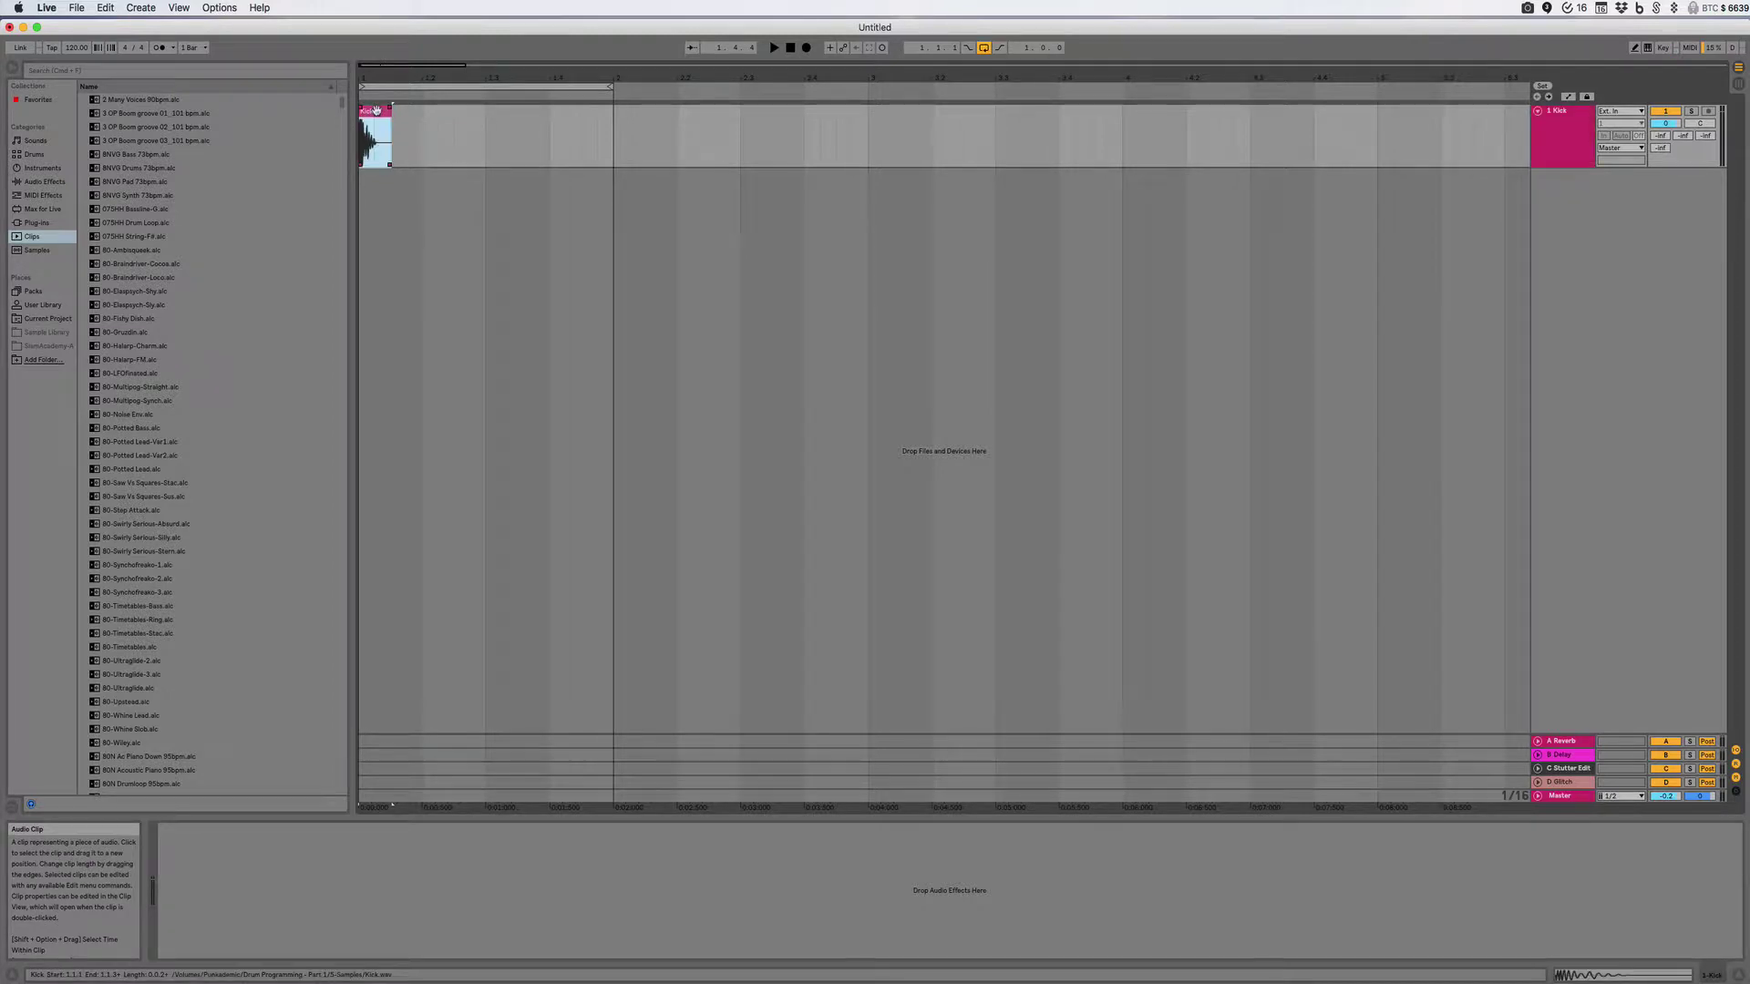
key(super+t)
key(super+t)
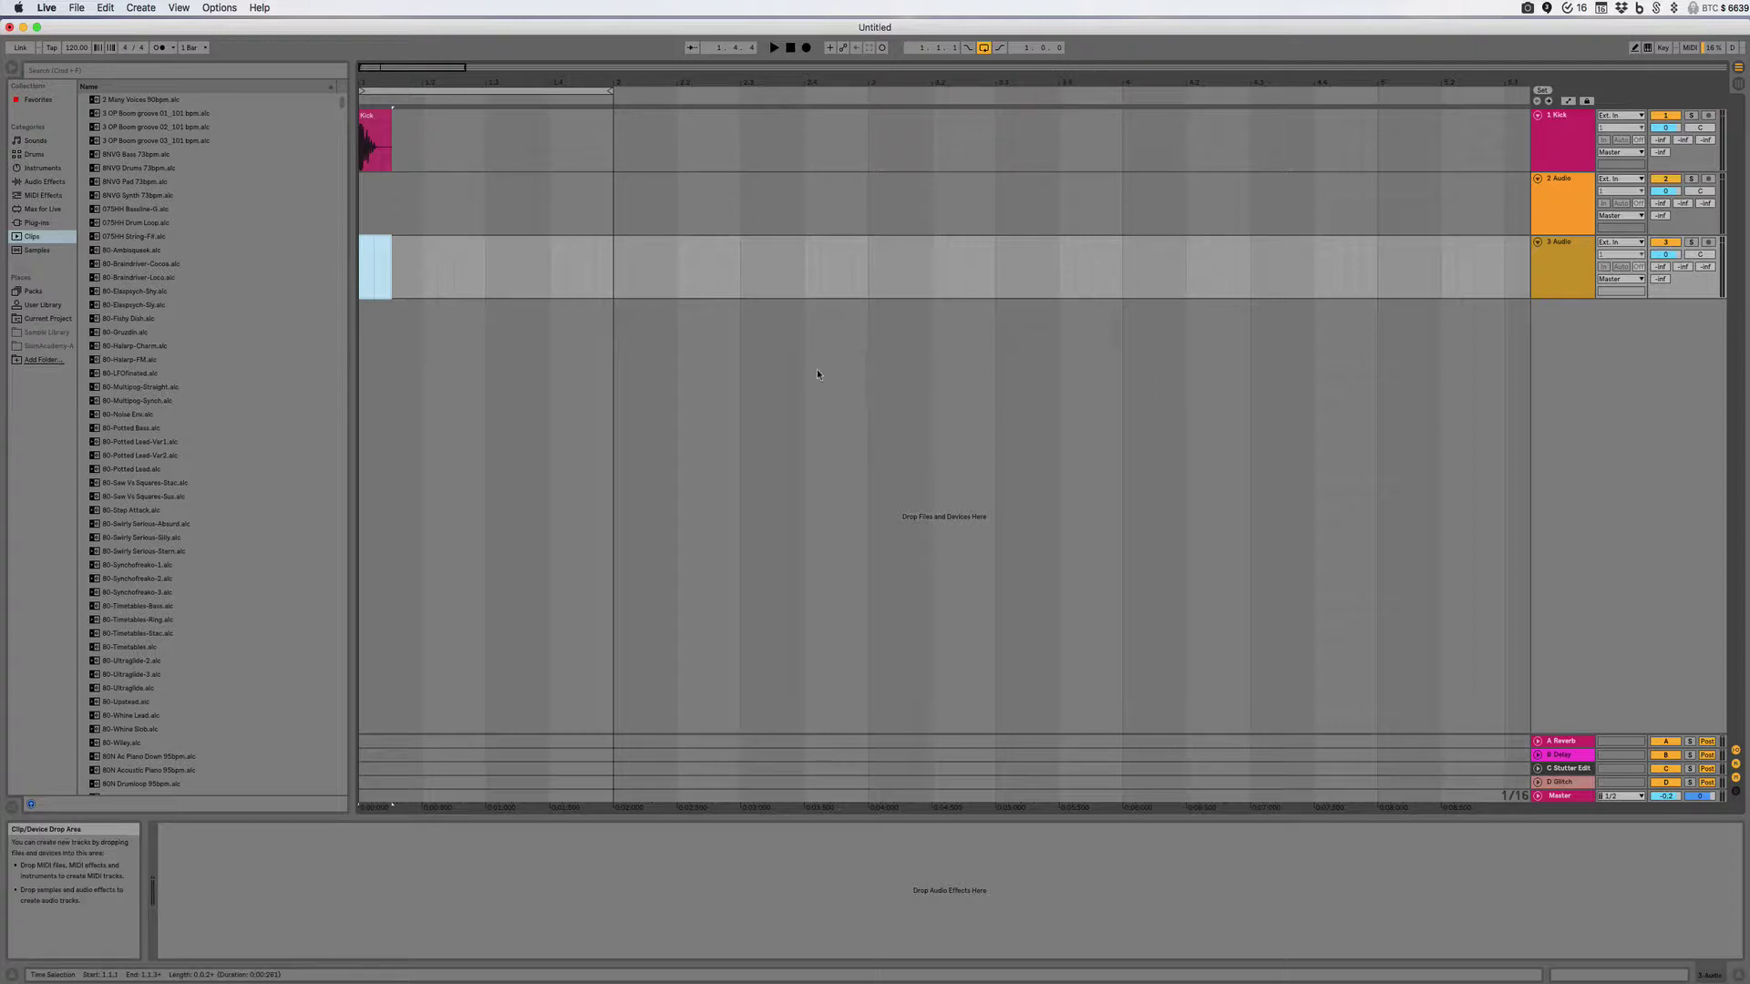
Bring in Snare.wav from Finder at beat 2 on the second audio track and Hat.wav at beat 3 on the third.
click(50, 981)
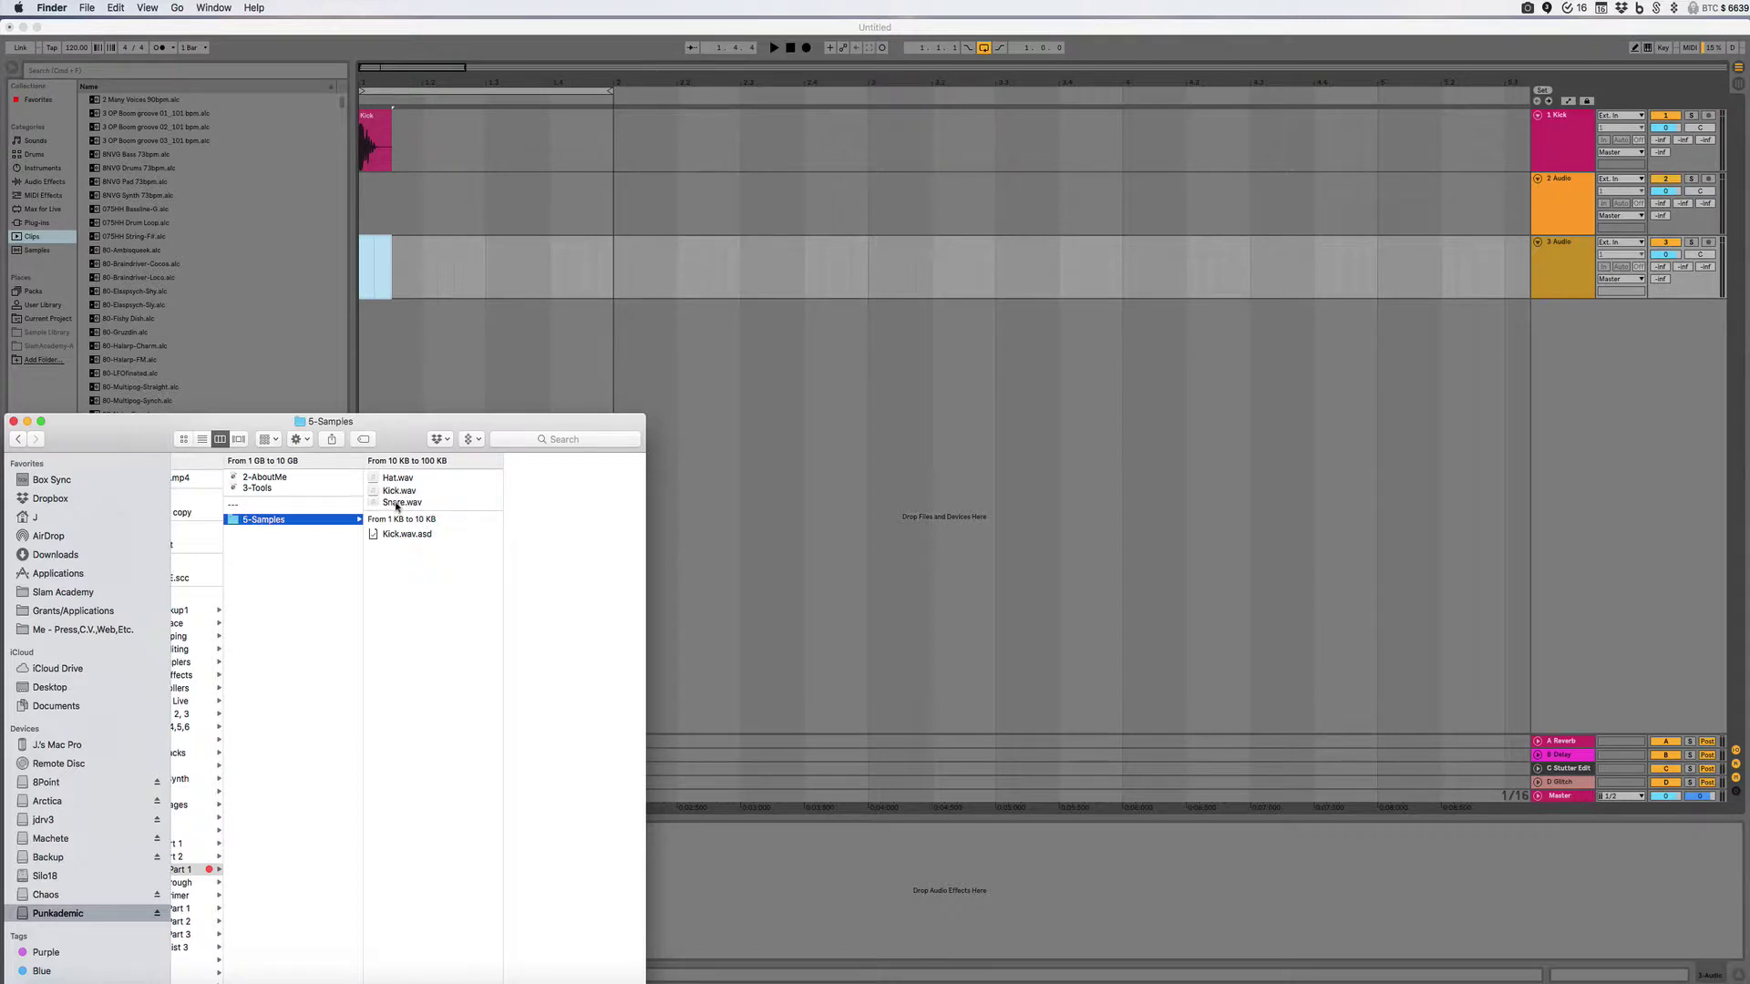
drag(397, 507, 430, 211)
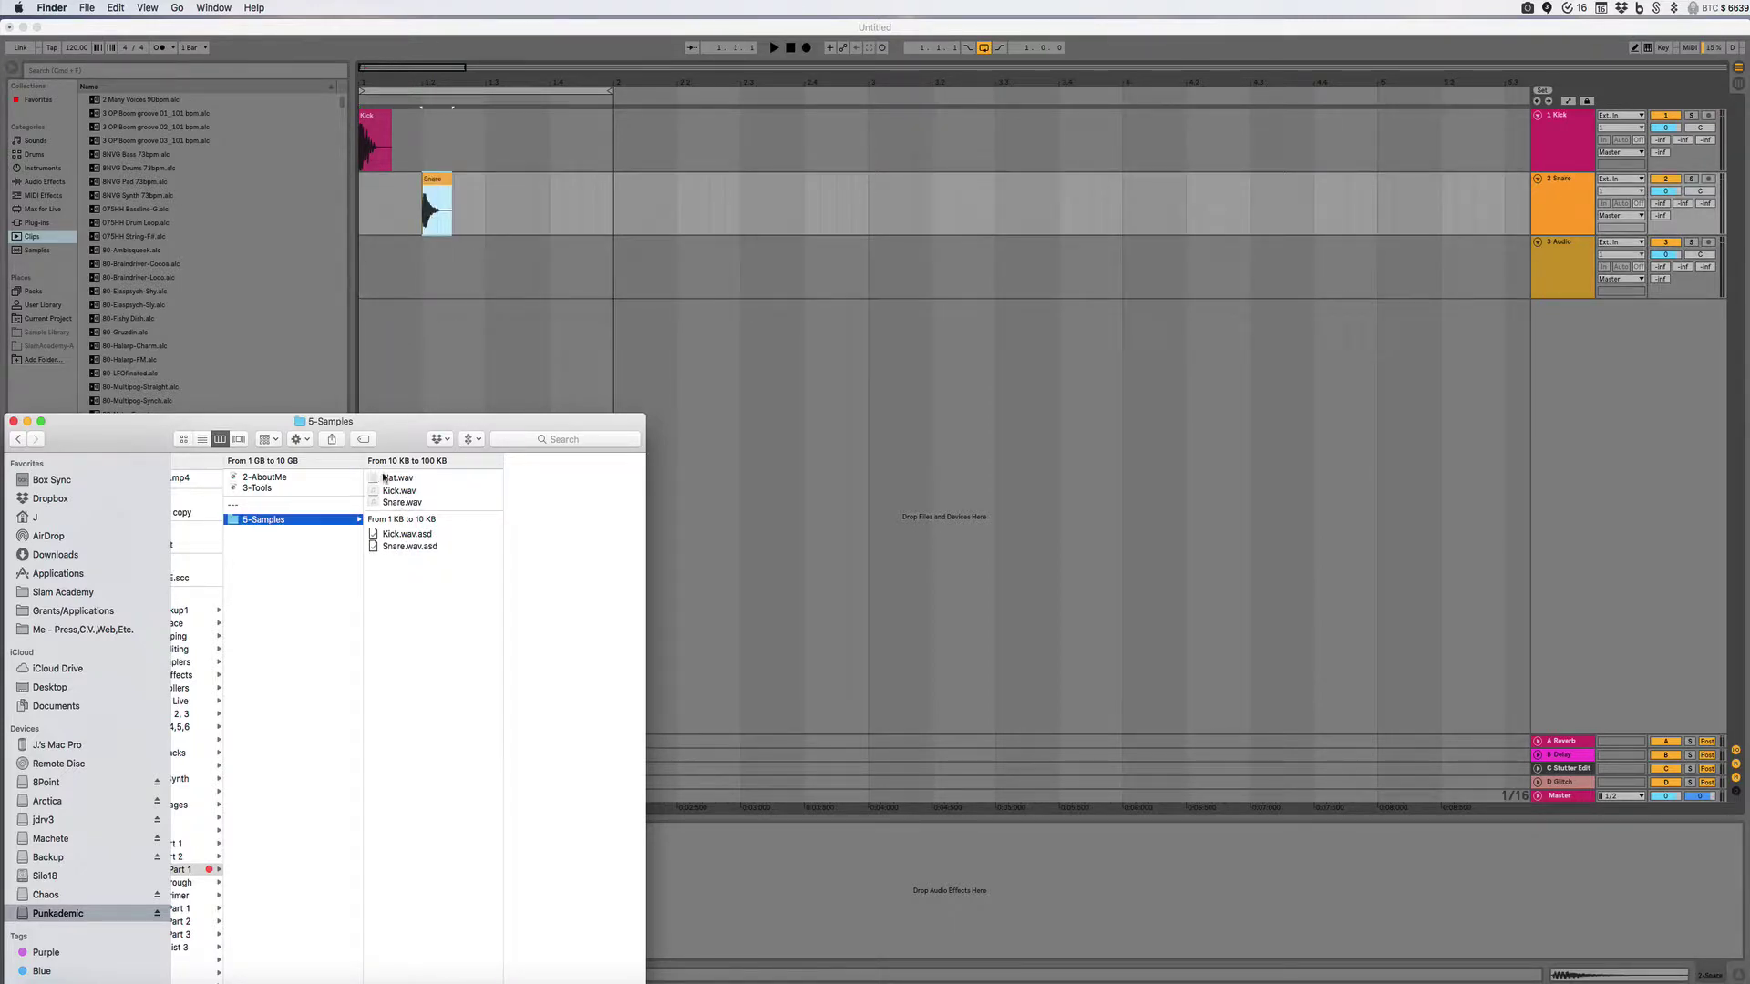
drag(384, 478, 492, 290)
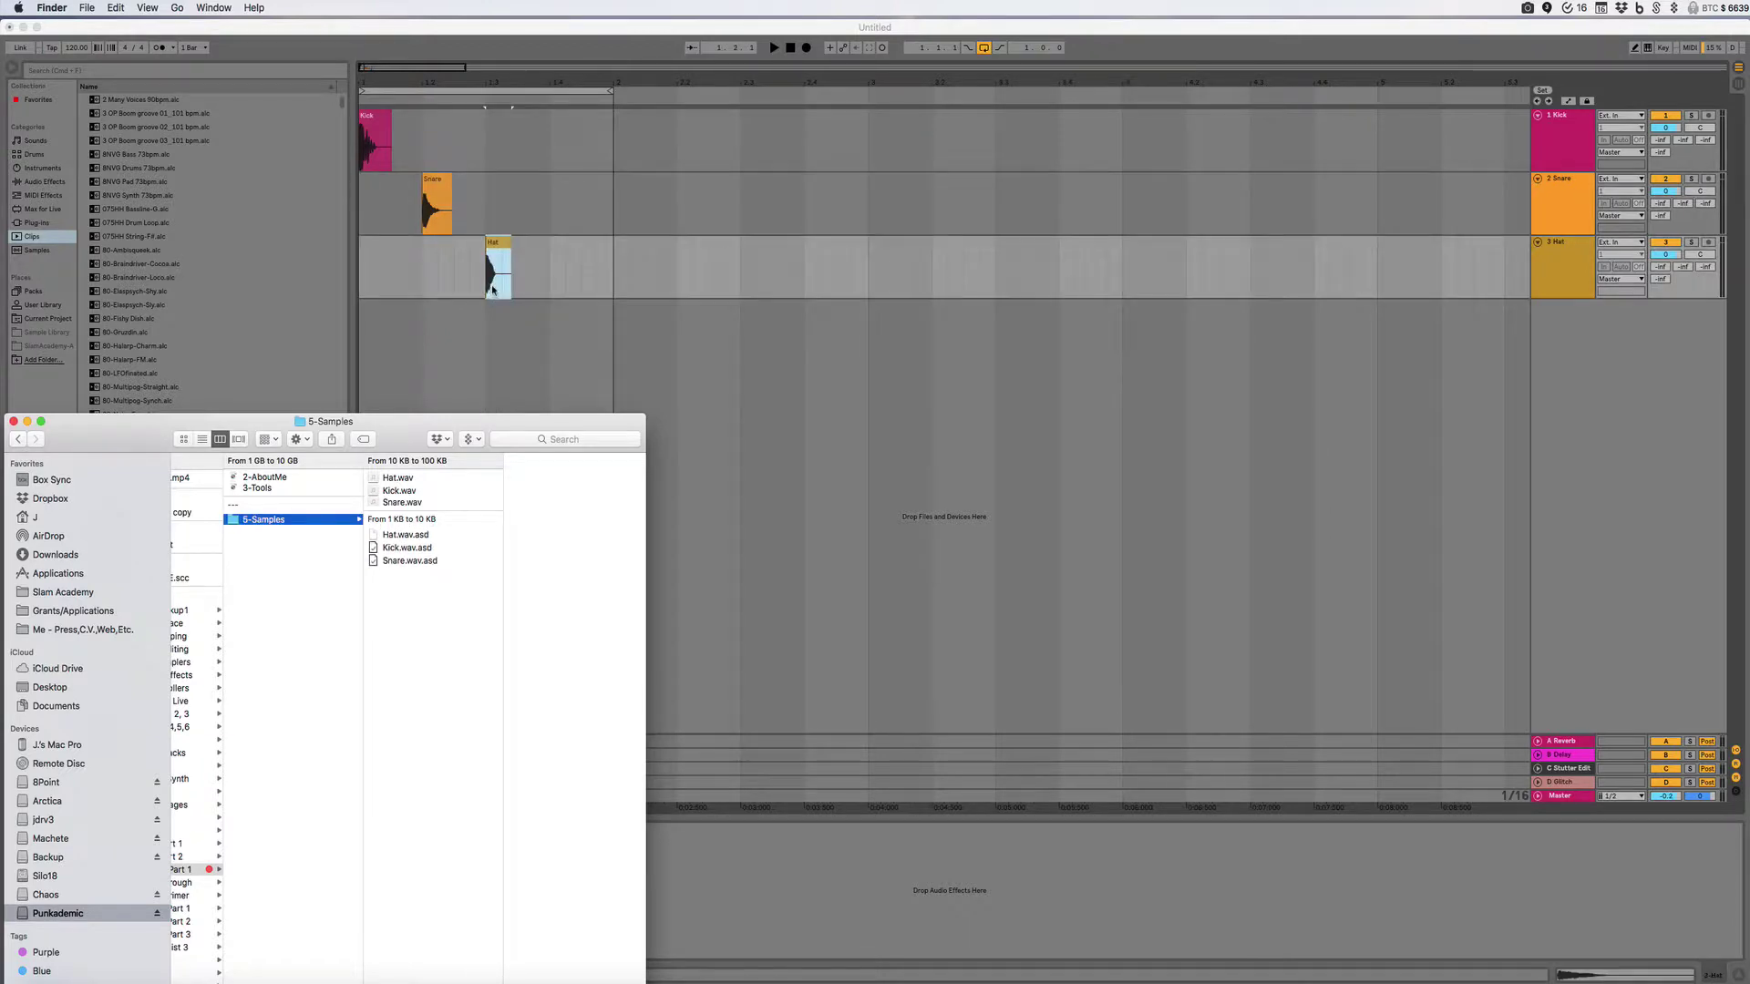
click(533, 268)
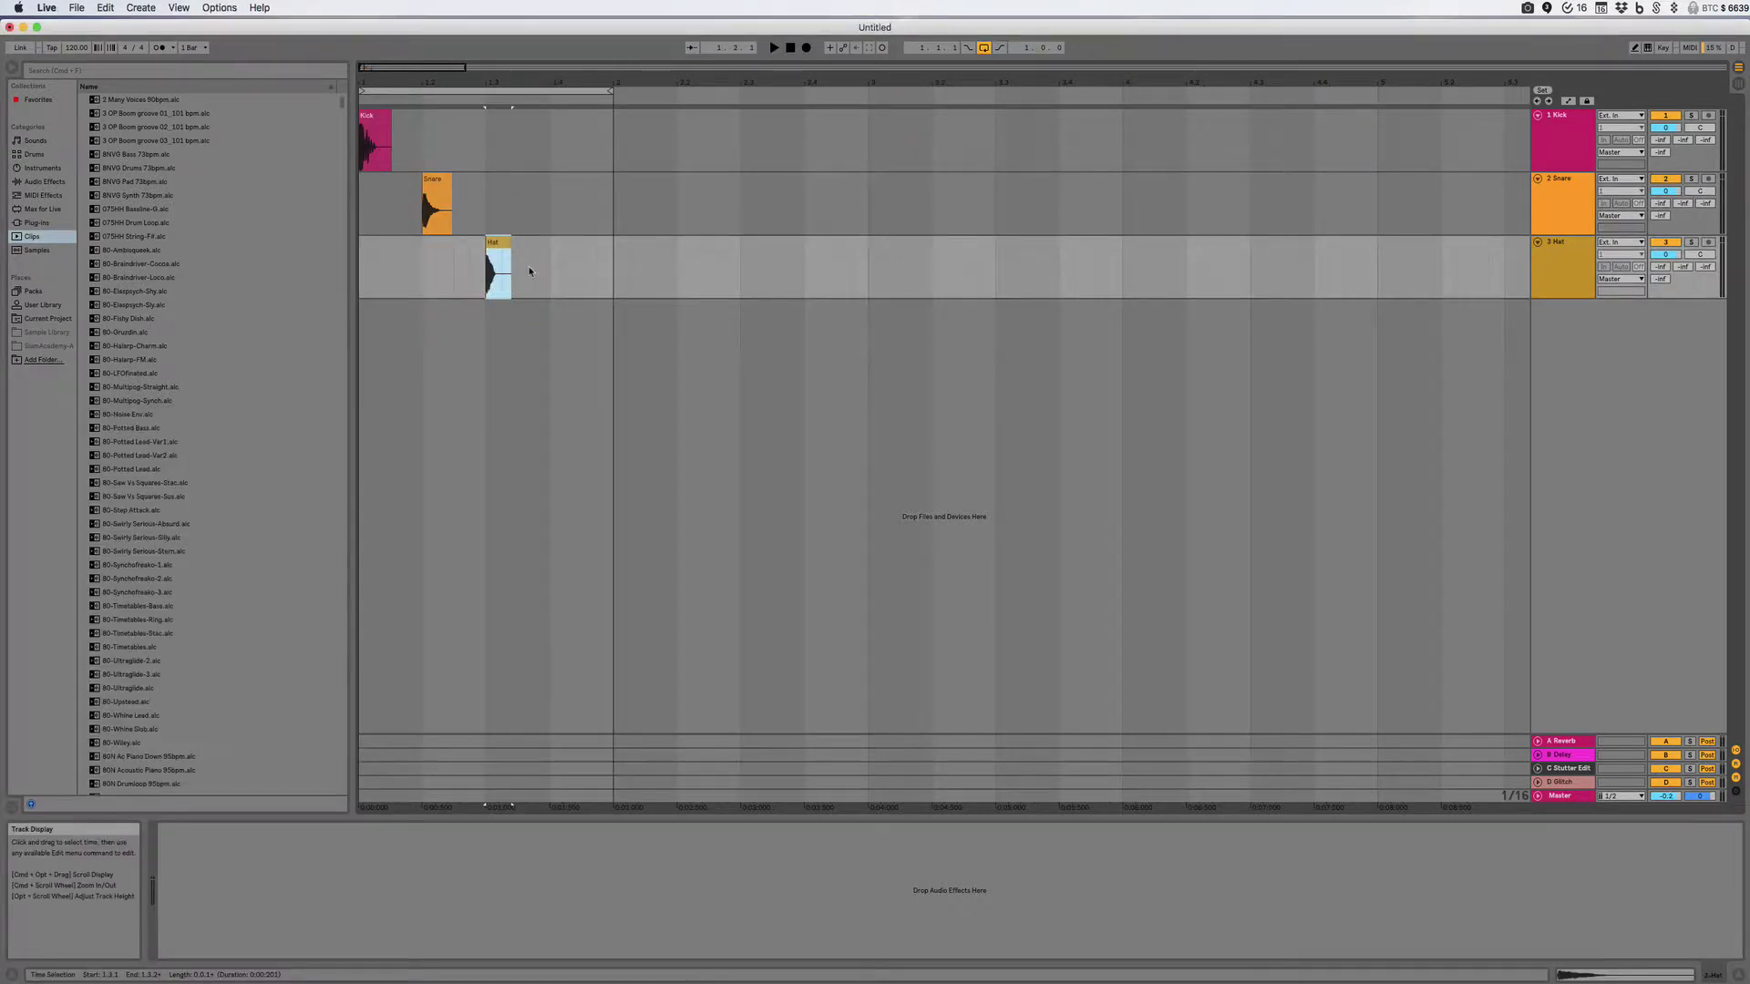
Play the looped bar to listen to the kick, snare and hat samples in turn.
click(374, 137)
click(436, 188)
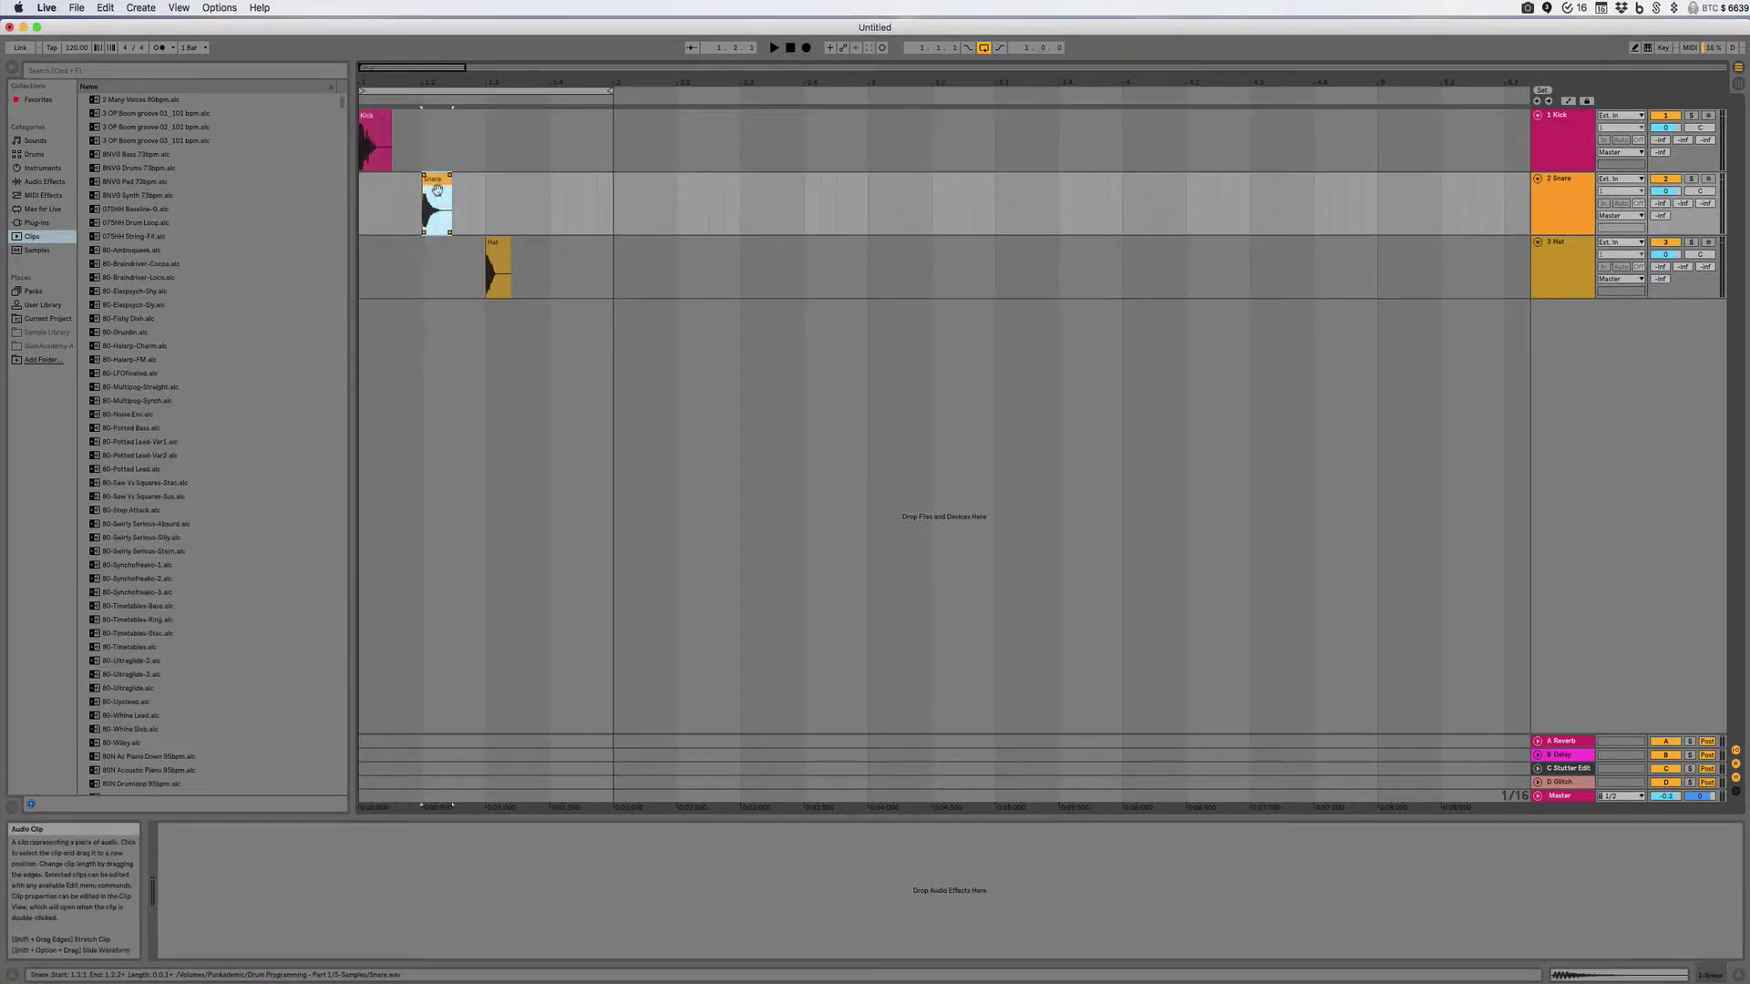
click(499, 266)
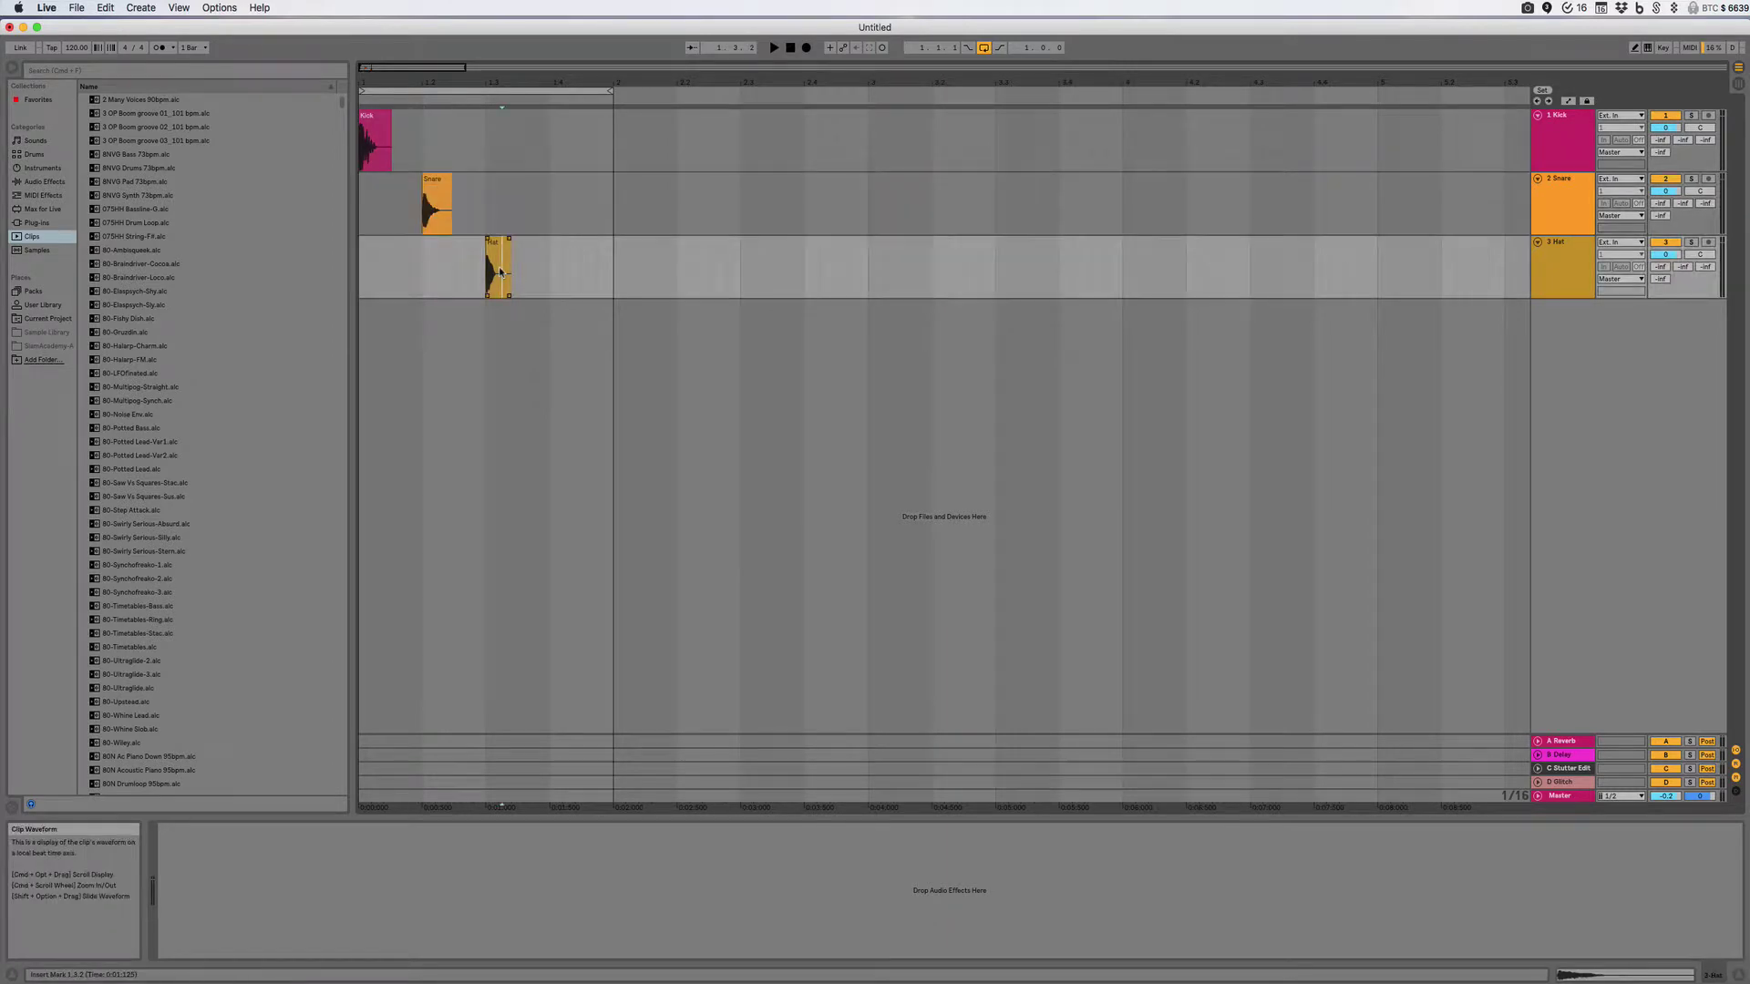
click(774, 49)
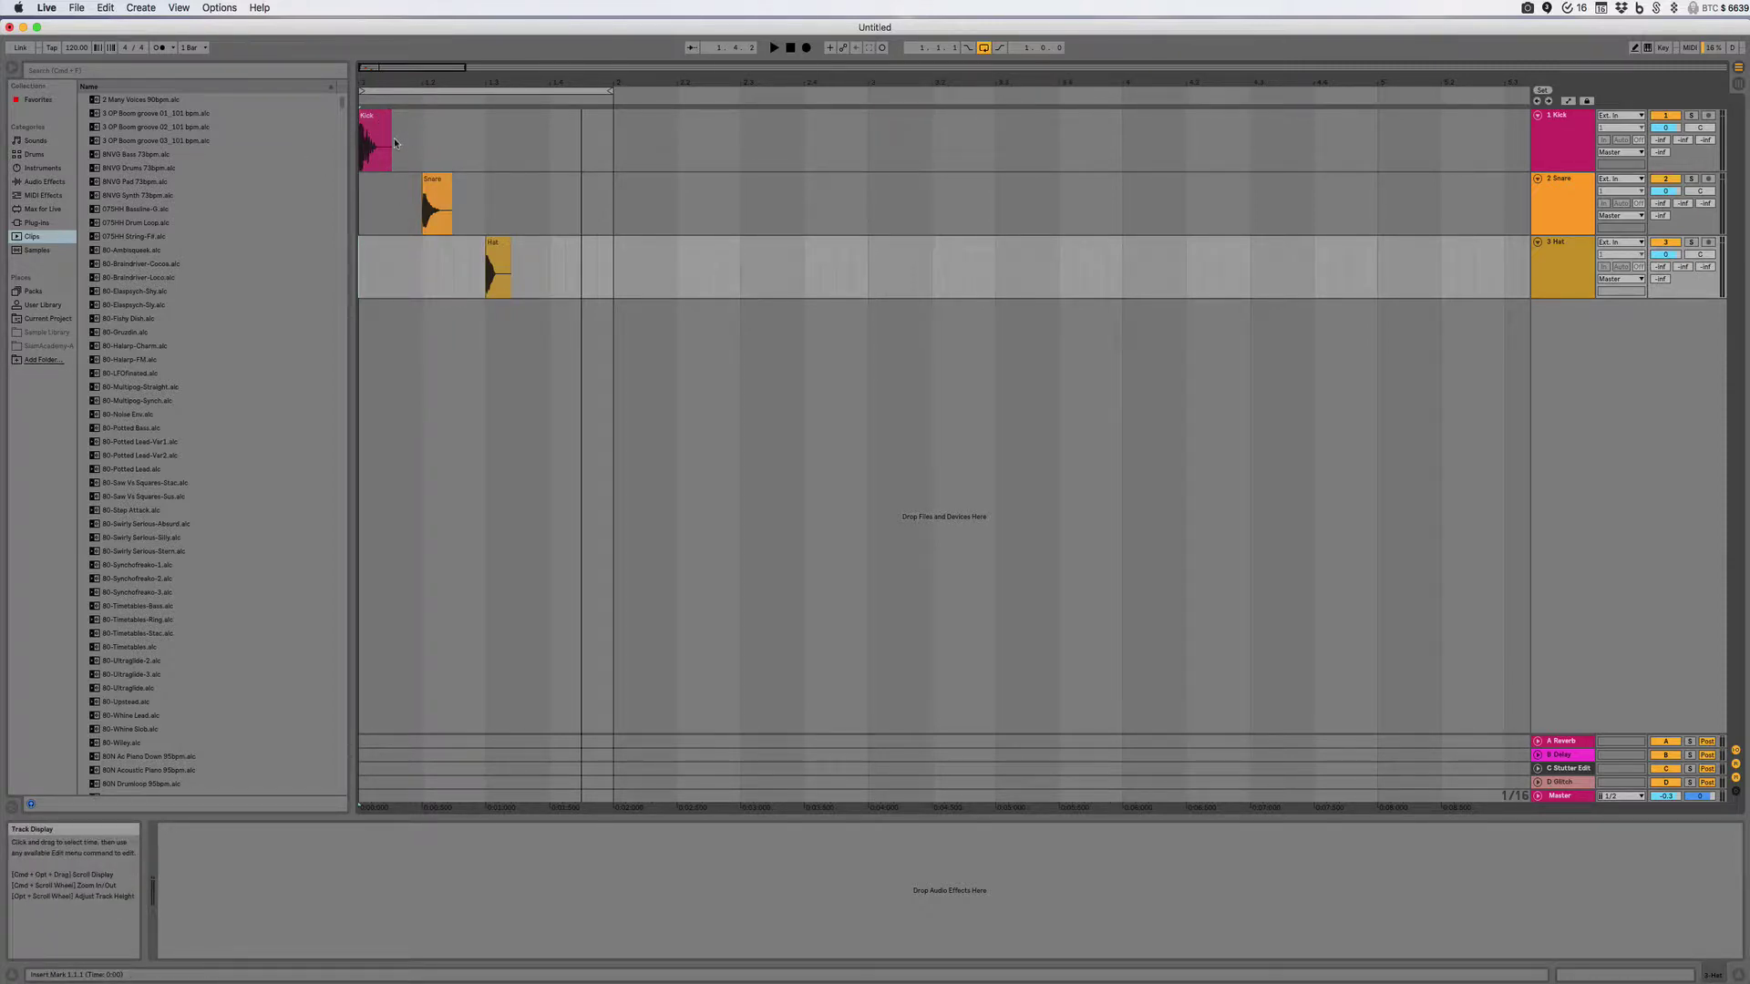
Duplicate the snare clip from beat 2 to beat 4 on the Snare track.
click(435, 180)
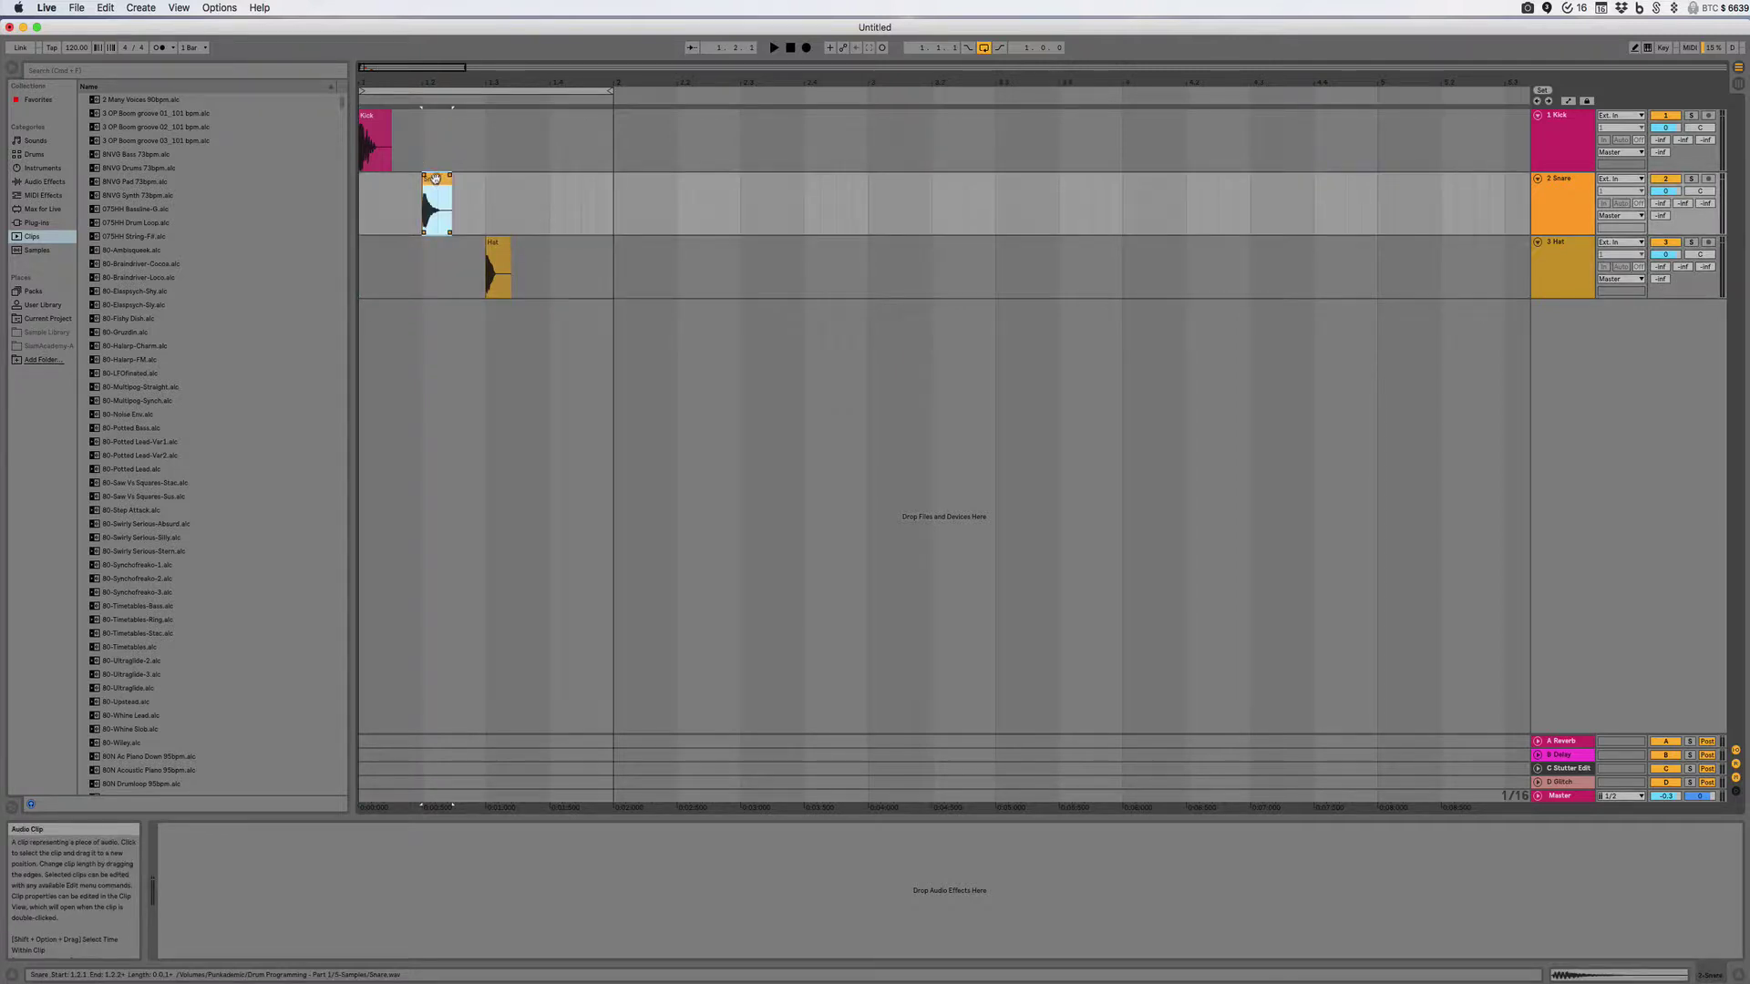
mouse_move(435, 180)
mouse_down()
mouse_move(387, 180)
mouse_move(575, 182)
mouse_move(384, 183)
mouse_move(475, 194)
mouse_move(401, 182)
mouse_move(436, 178)
mouse_up()
drag(436, 178, 565, 180)
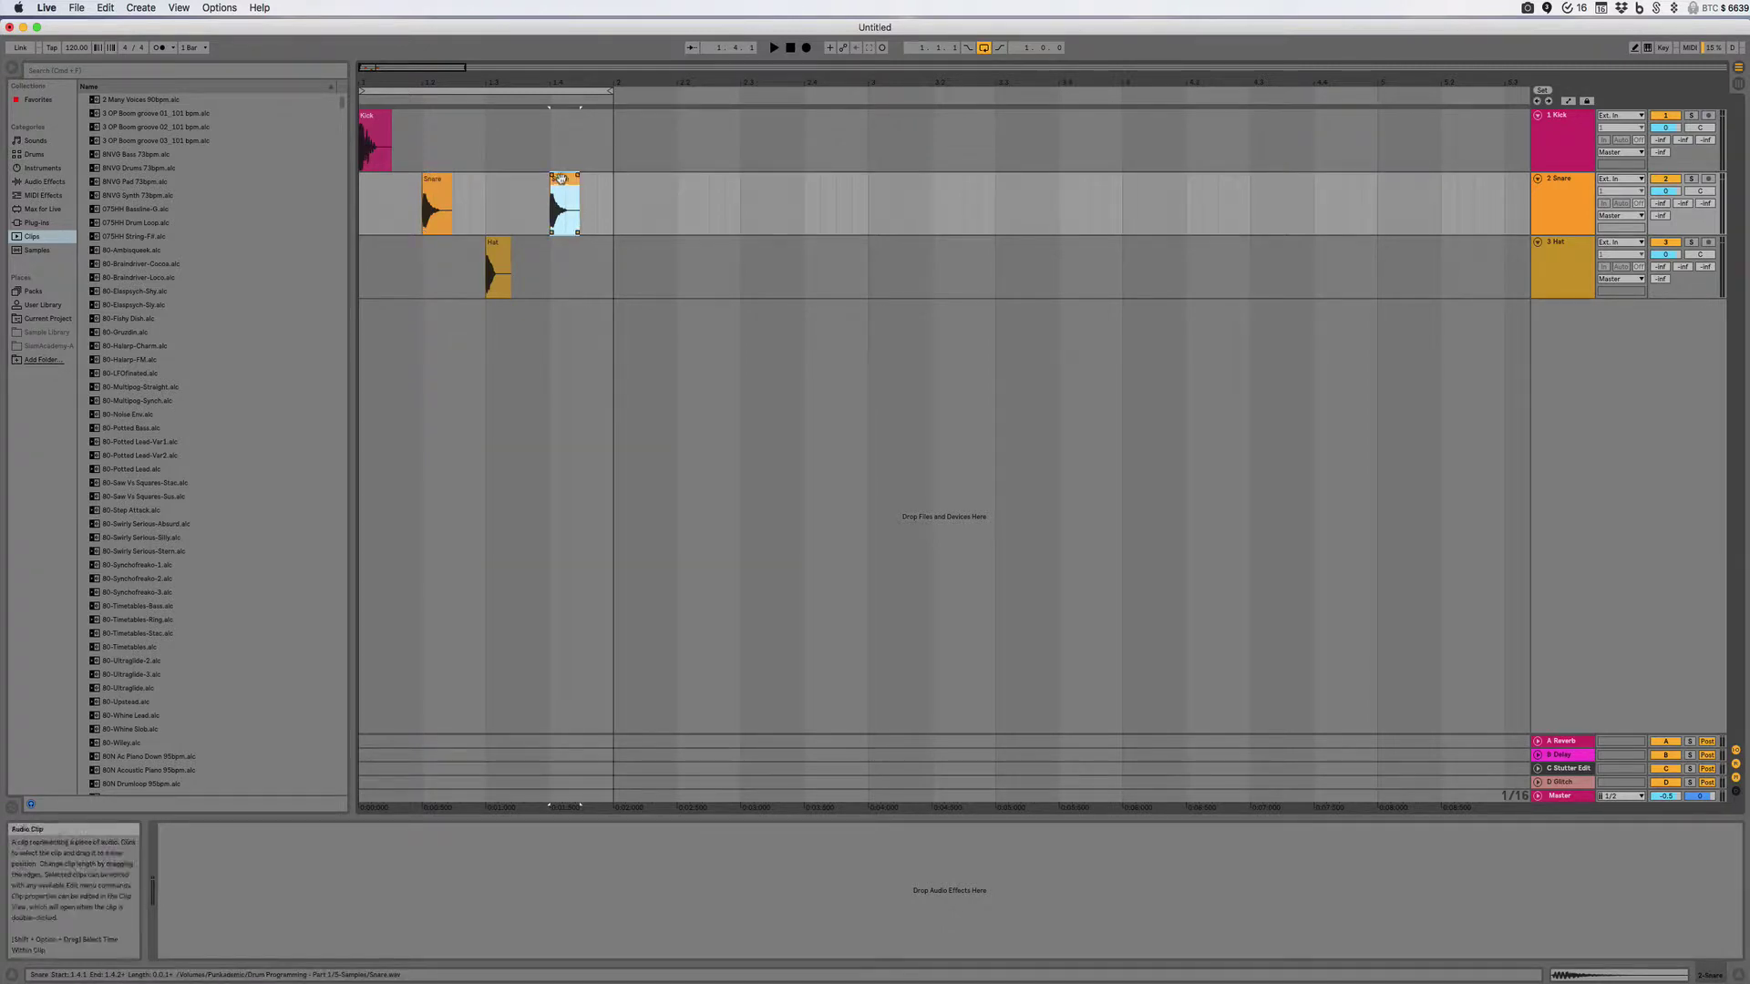
Copy the beat 2 snare clip and paste it at beat 3 on the Snare track.
click(436, 177)
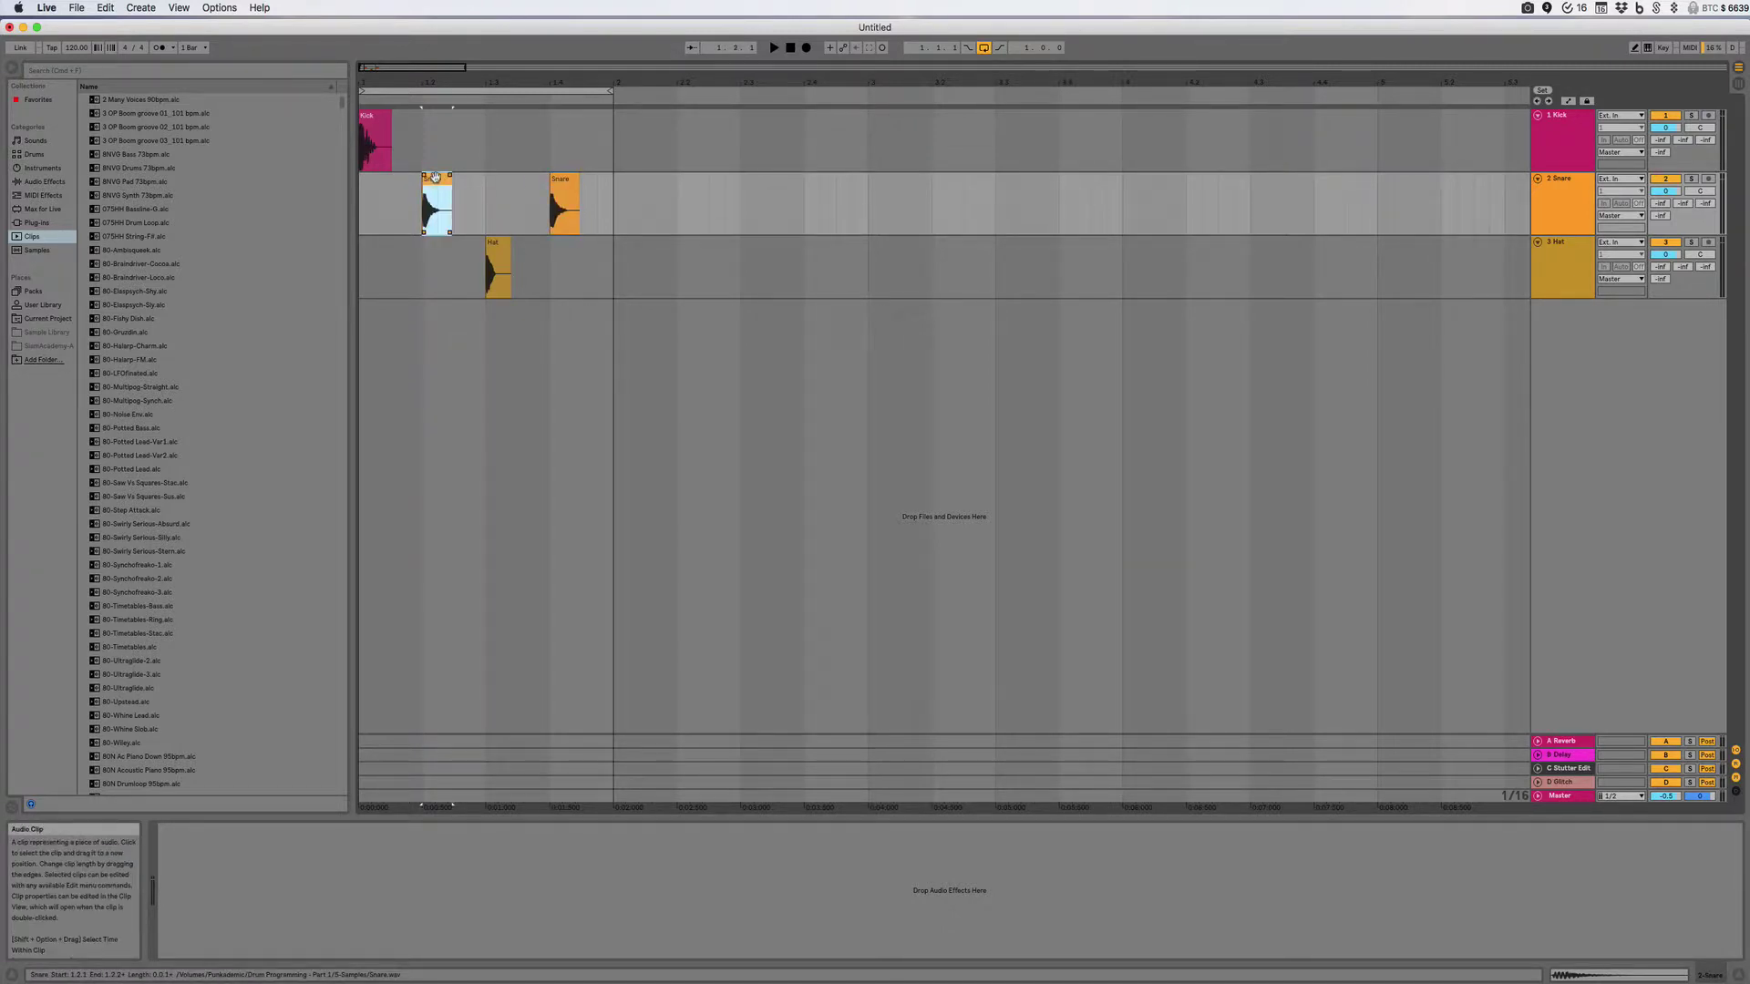
click(102, 8)
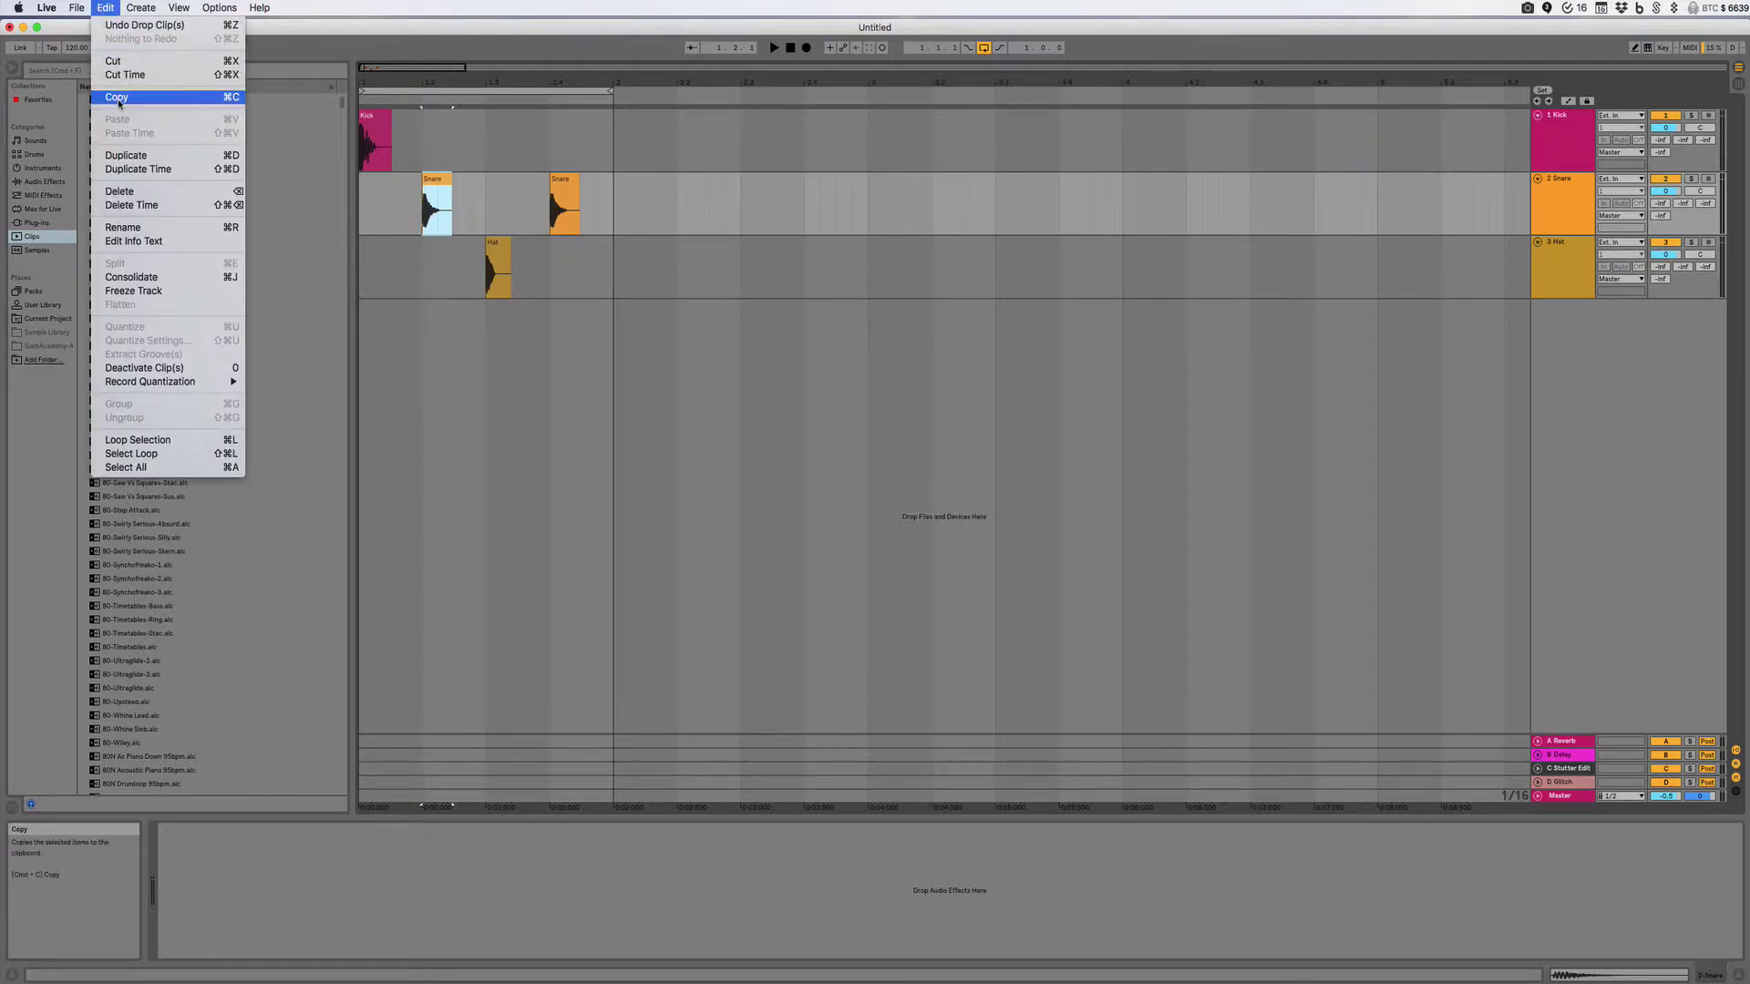
click(118, 98)
click(485, 202)
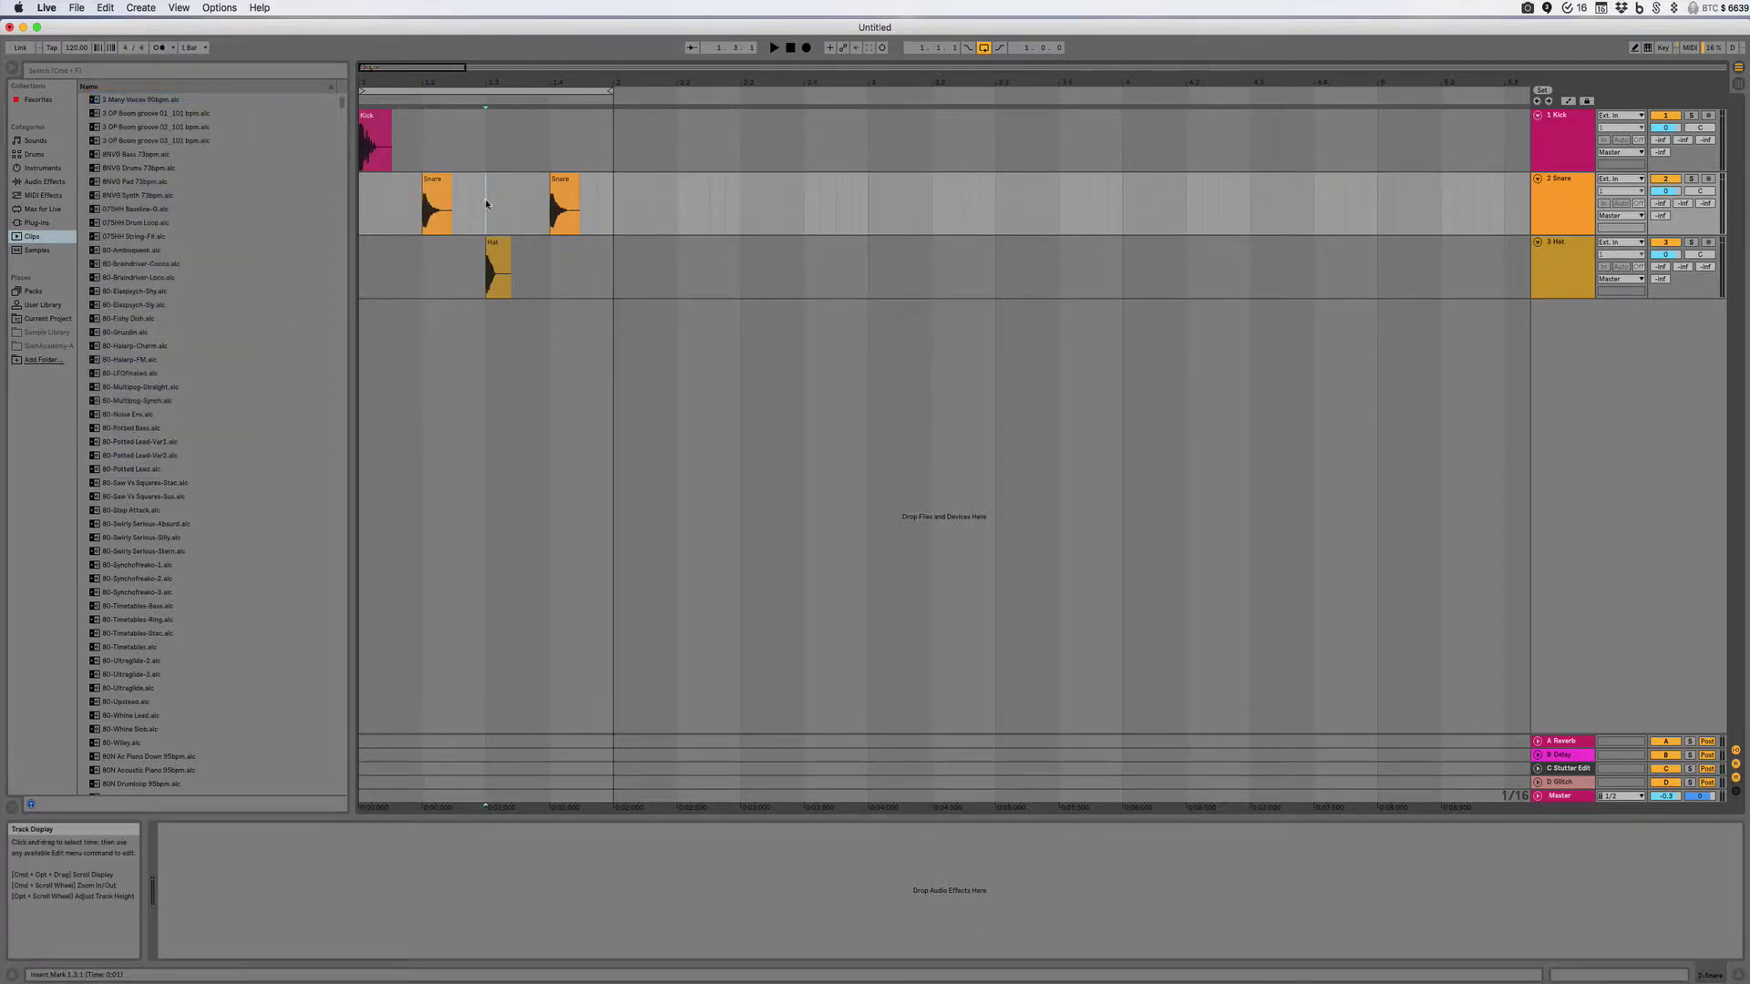
click(106, 7)
click(150, 120)
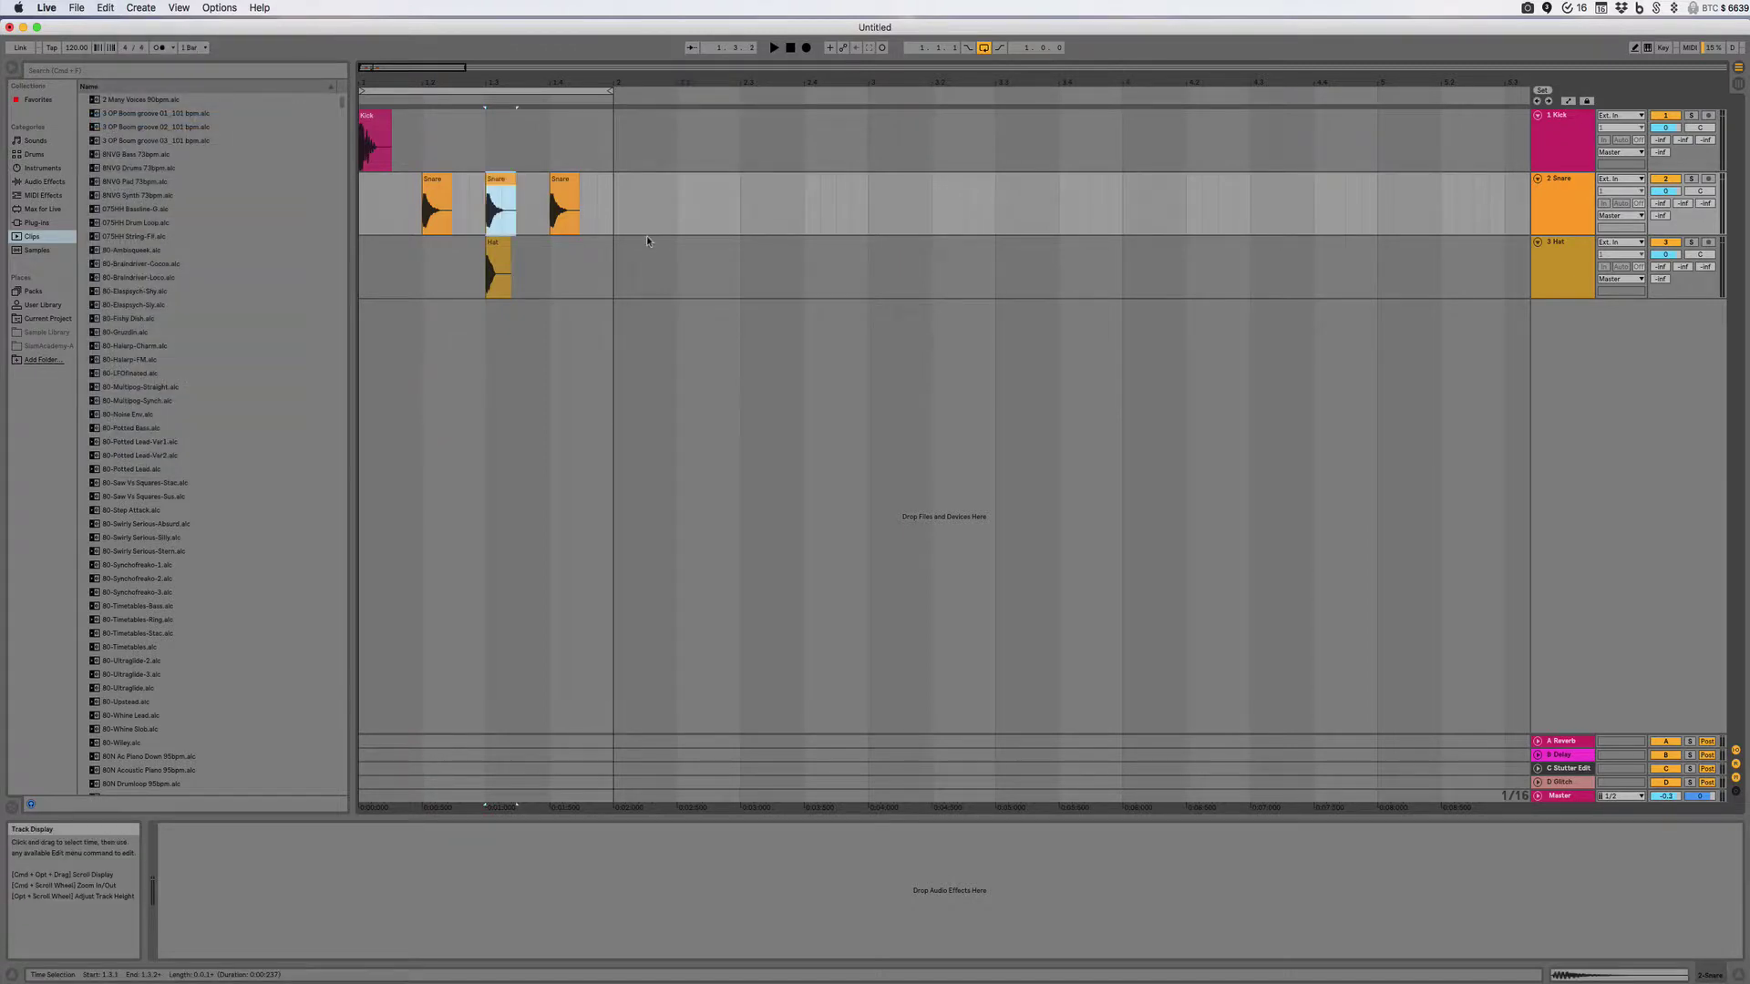
click(577, 279)
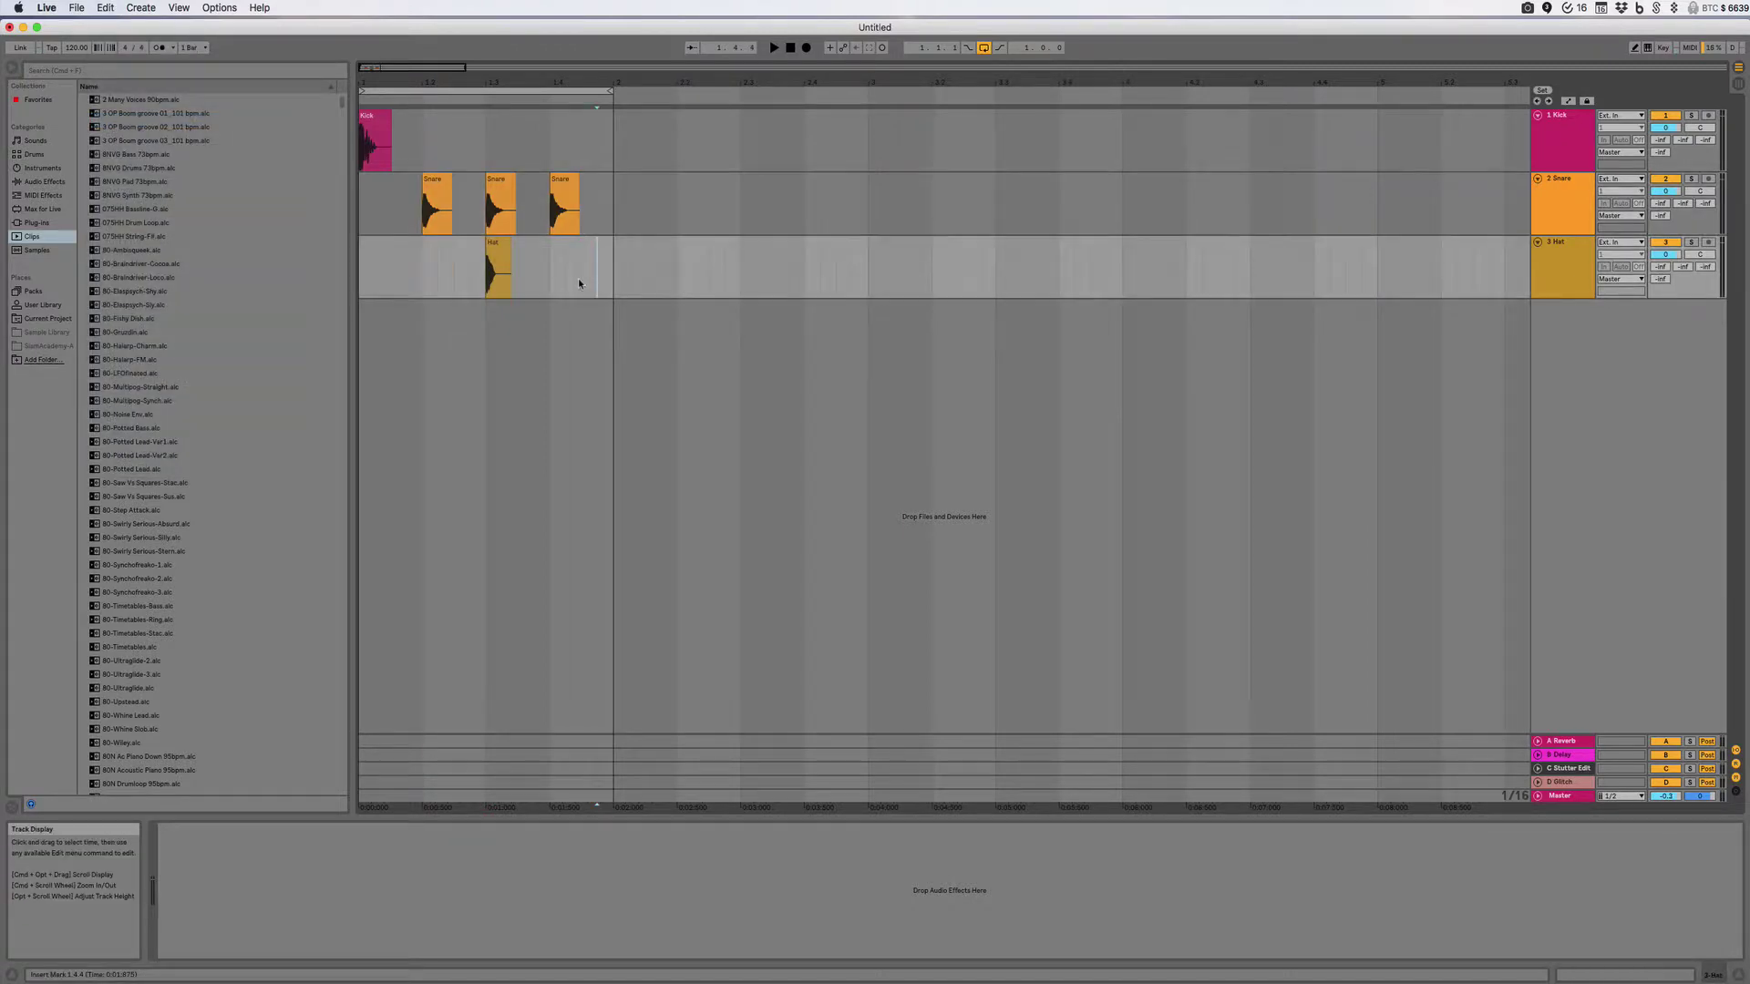
Duplicate the kick clip to beat 3 and delete the snare clip at beat 3.
click(499, 185)
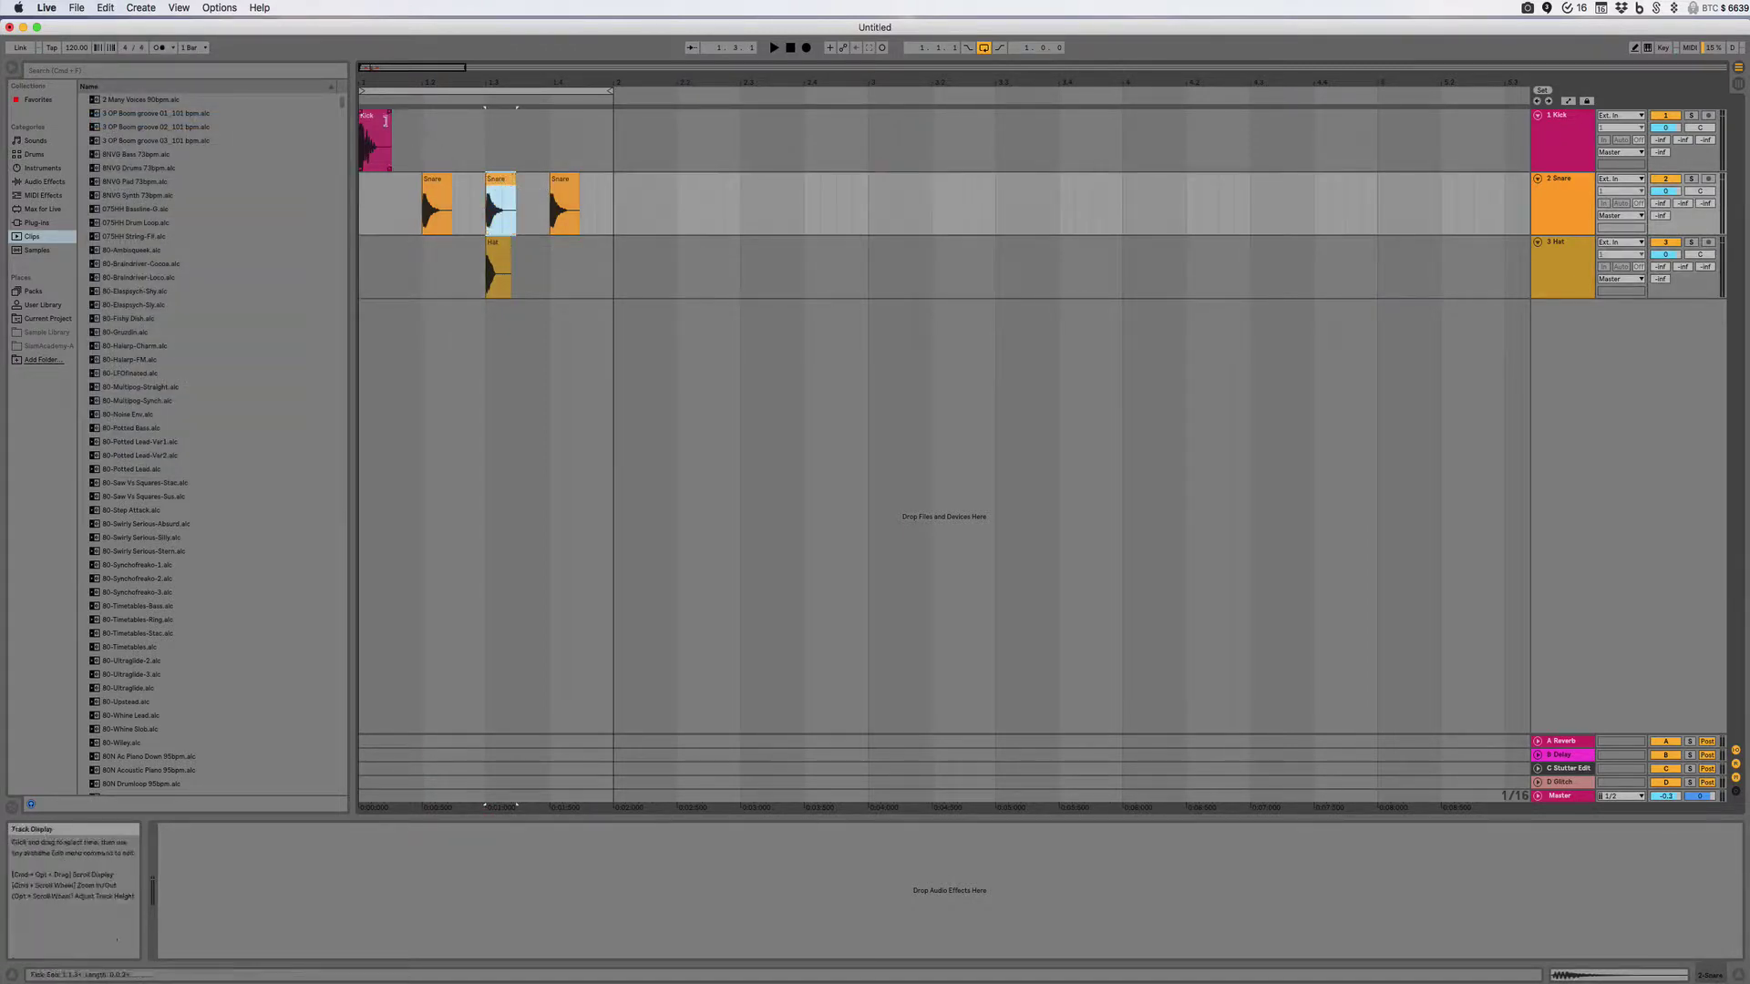
click(373, 114)
drag(373, 114, 500, 114)
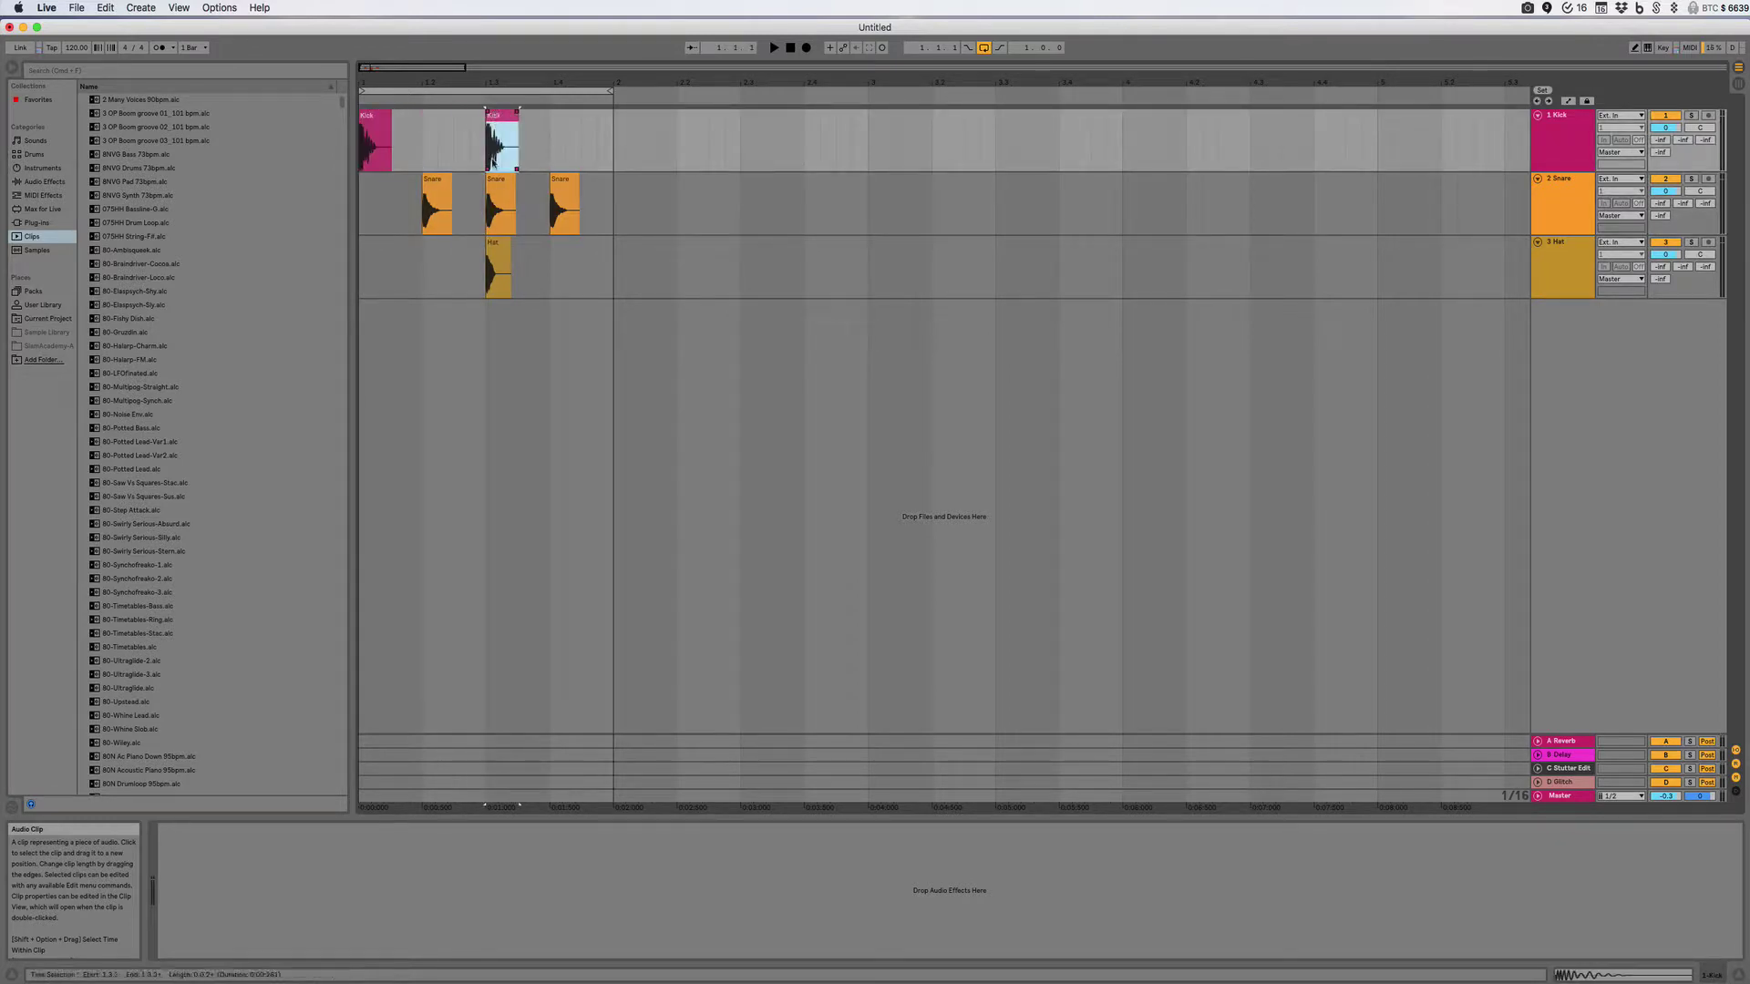
click(500, 179)
click(499, 184)
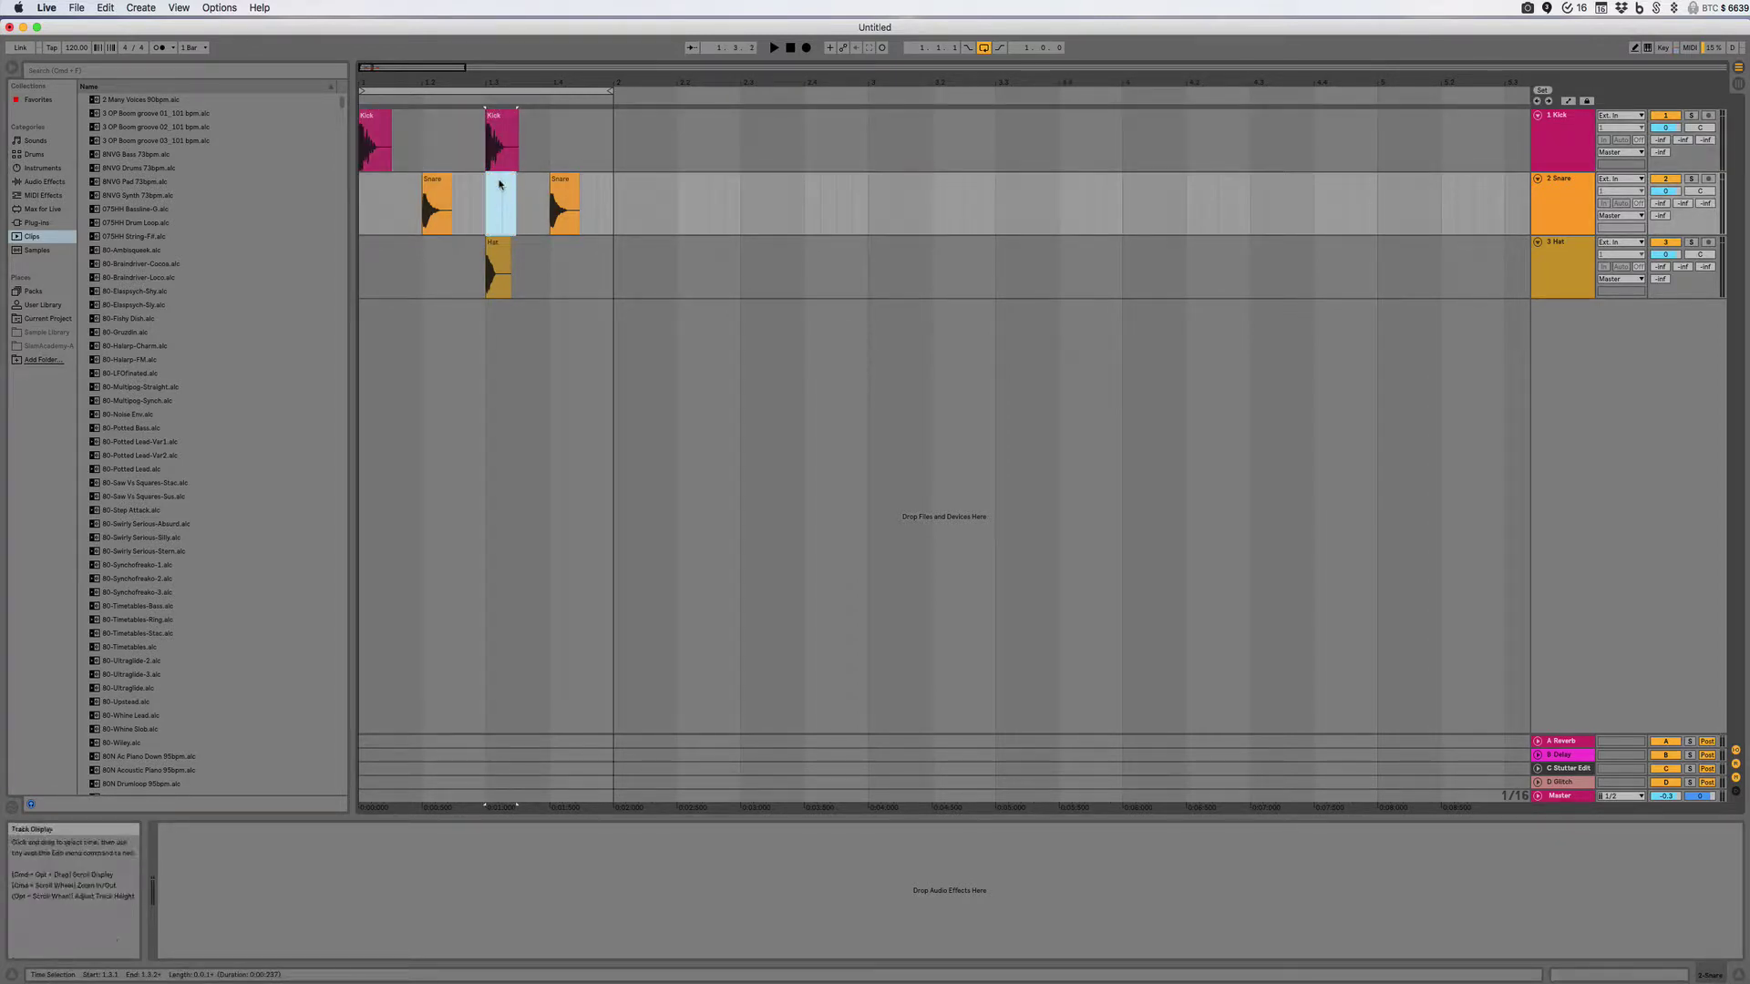
Copy the hat clip to beats 1, 2 and 4, and play back the looped drum pattern.
drag(499, 242, 374, 241)
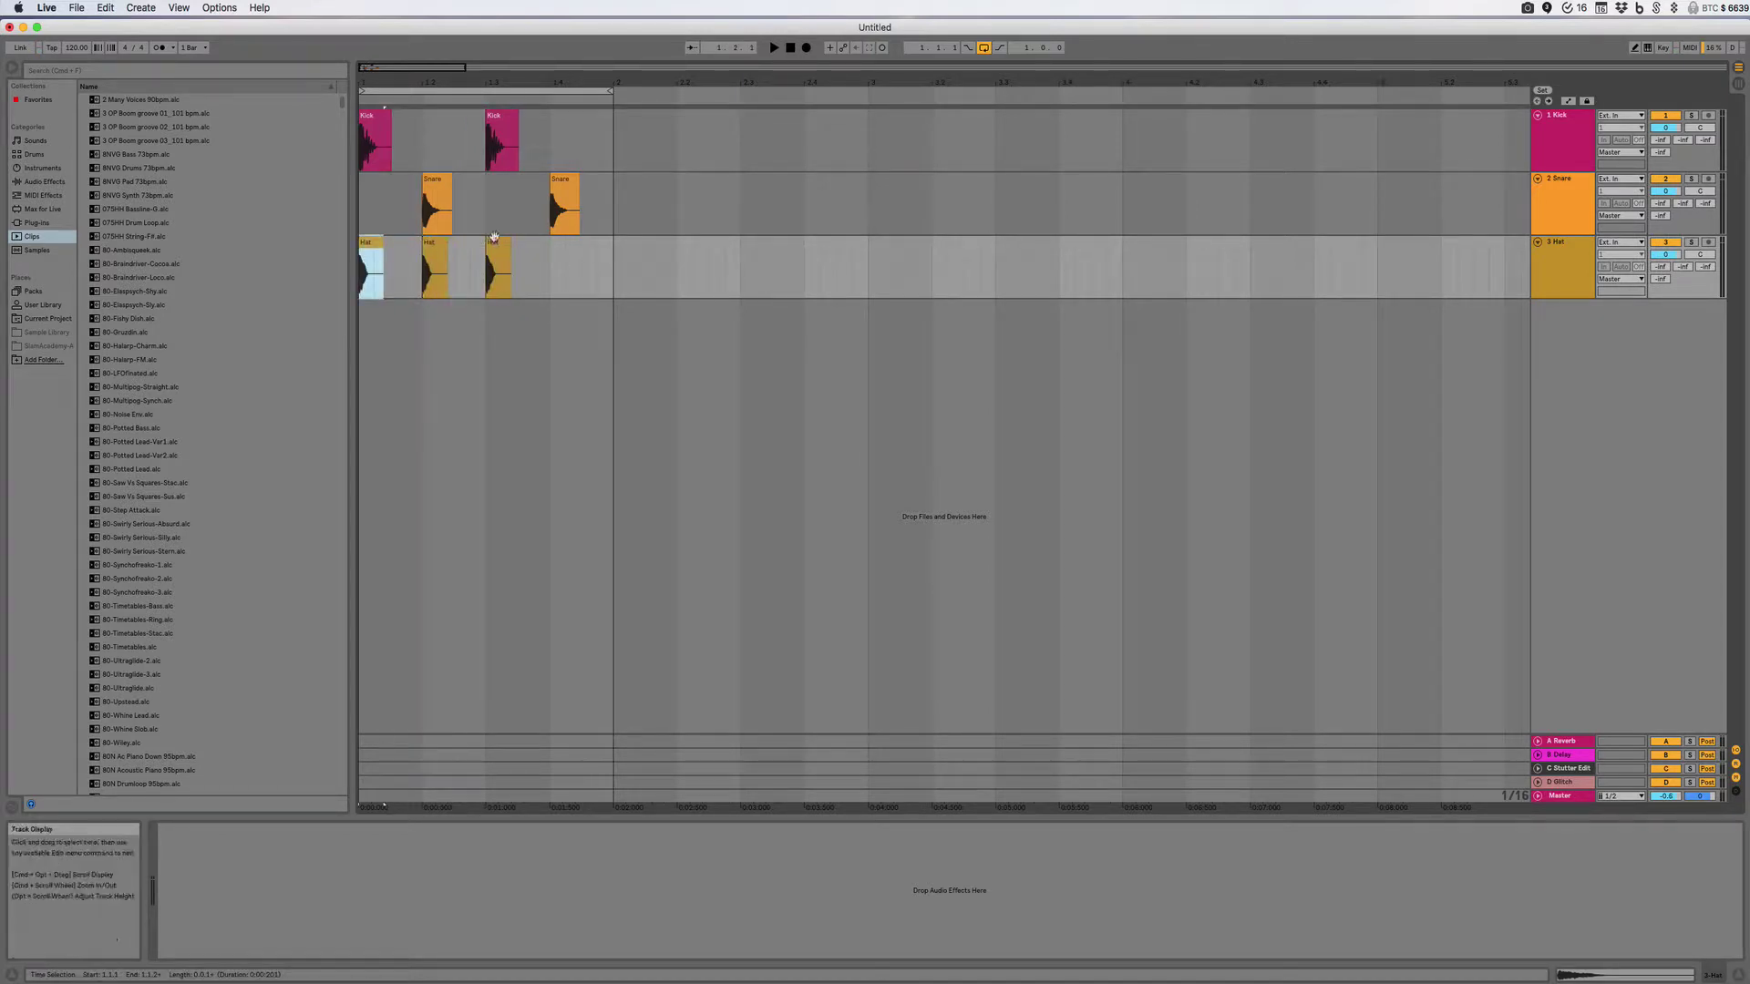
click(496, 239)
drag(496, 239, 559, 239)
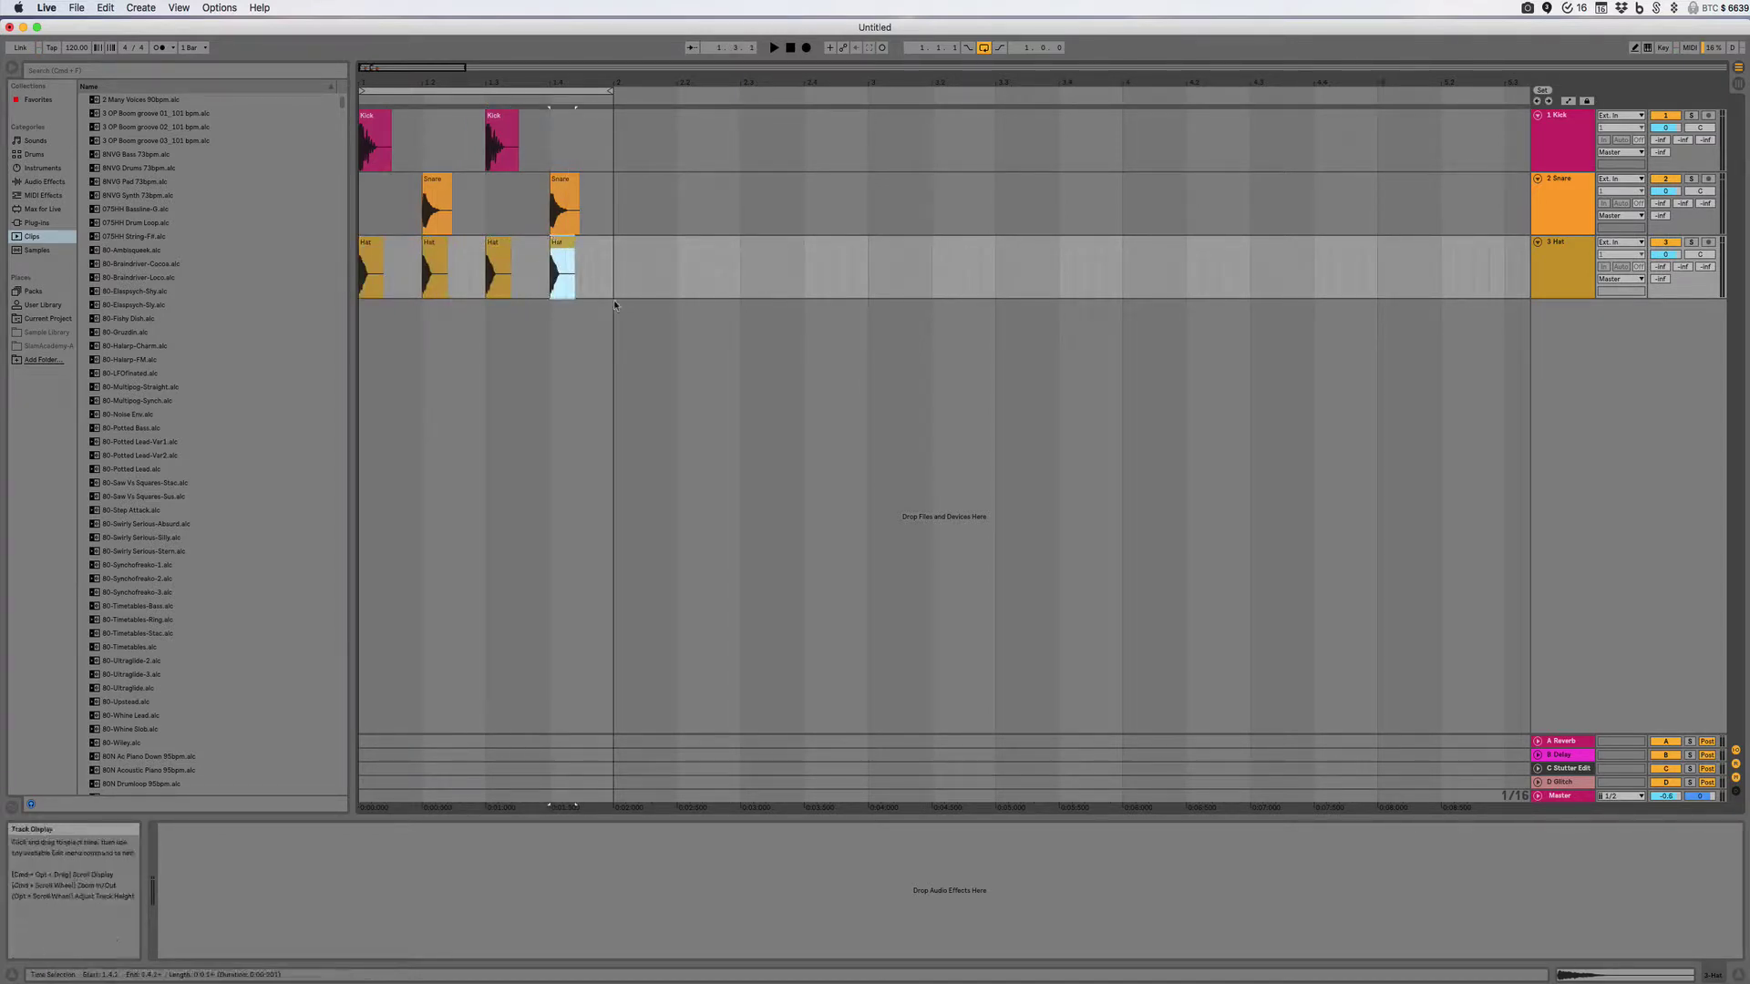
key(space)
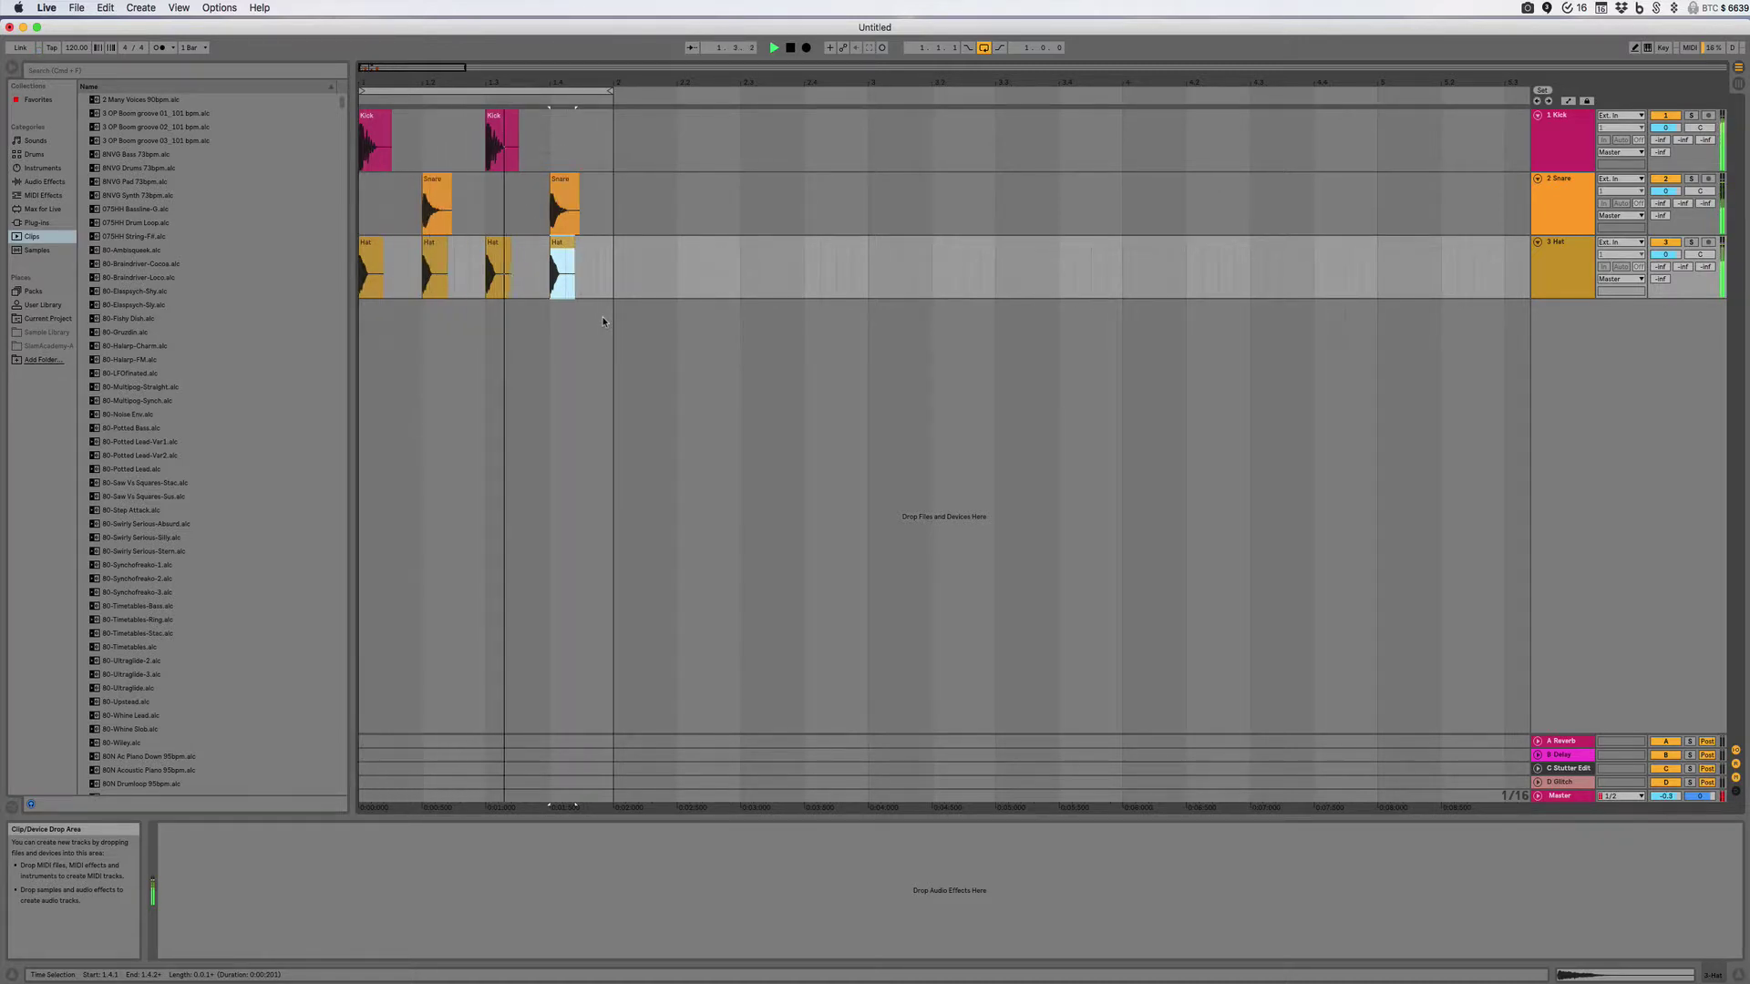
key(space)
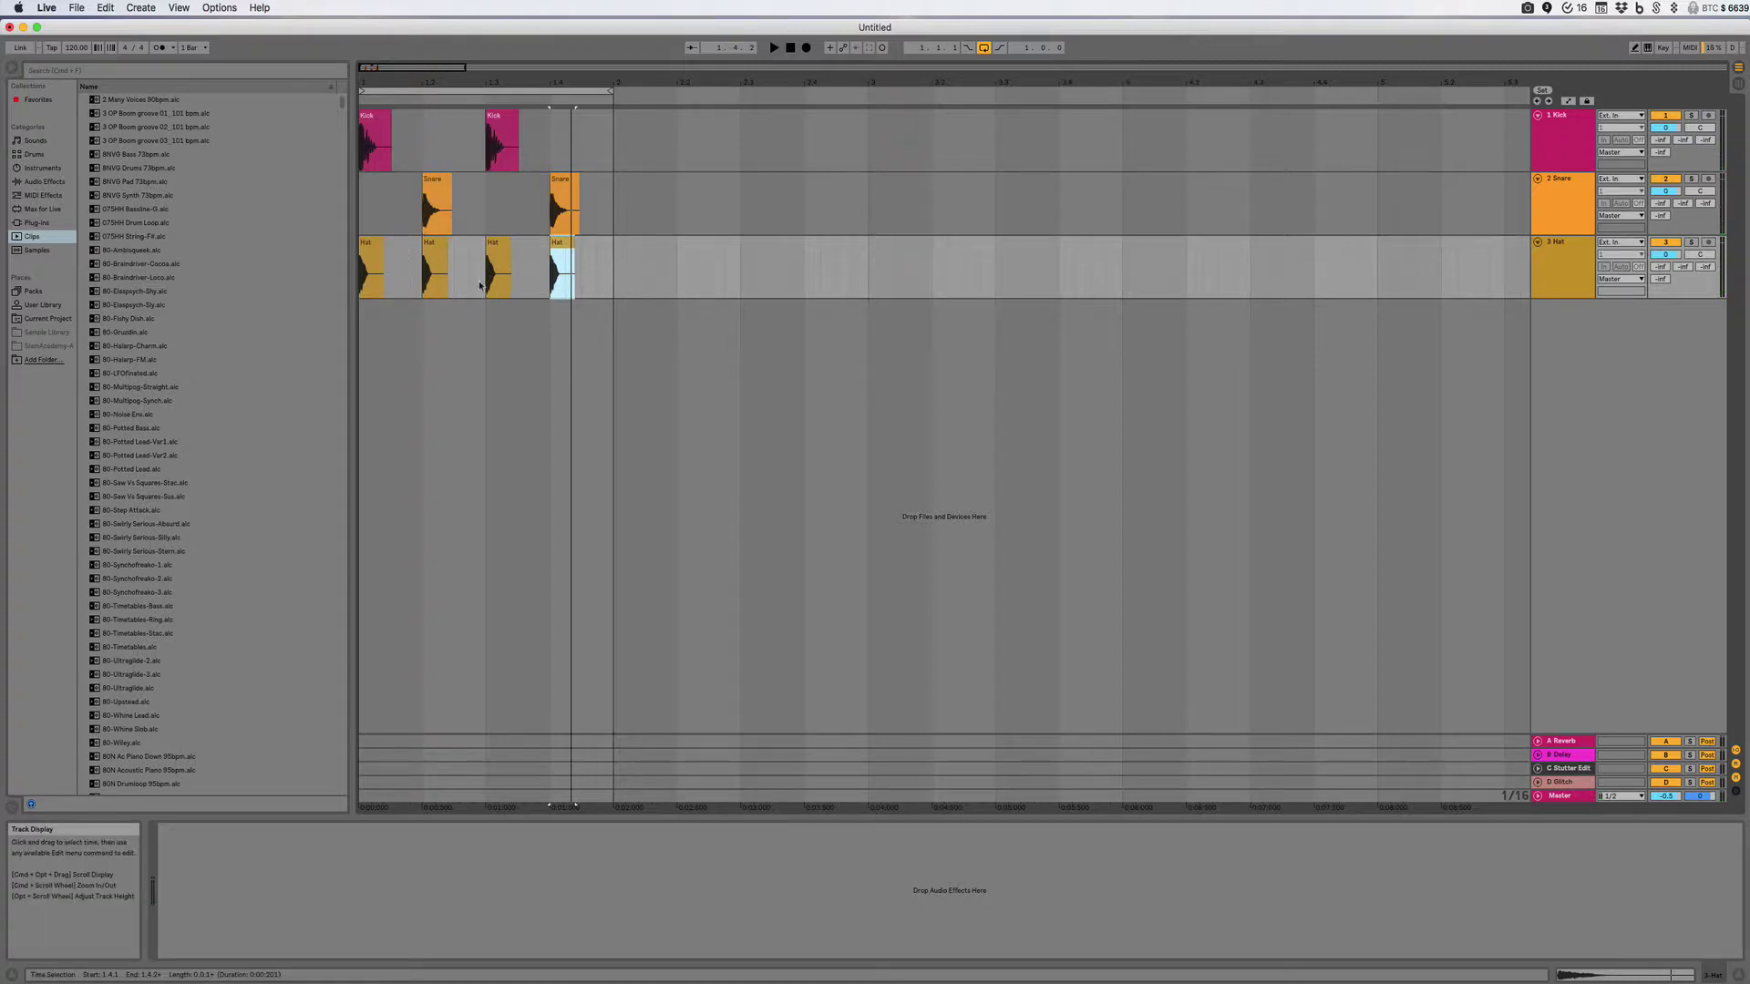
Try shifting the last snare clip slightly ahead of beat 4, and return it to beat 4.
click(540, 184)
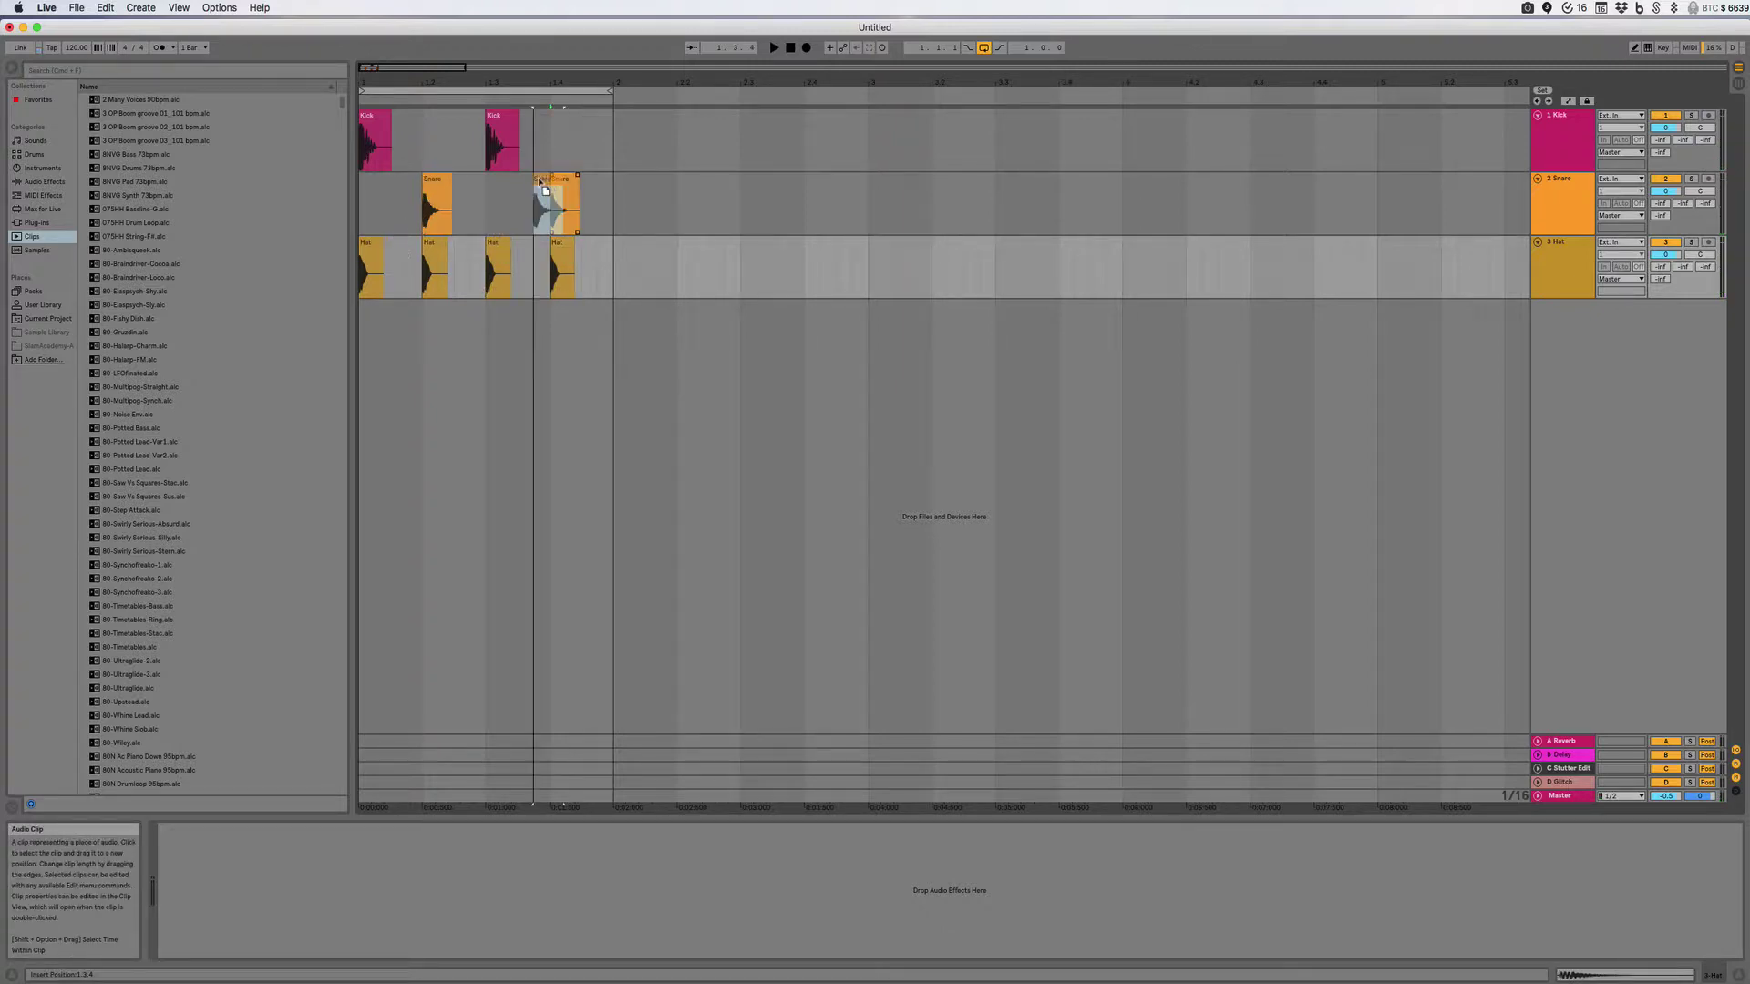
mouse_move(539, 182)
mouse_down()
mouse_move(596, 186)
mouse_move(478, 194)
mouse_move(580, 197)
mouse_move(565, 193)
mouse_up()
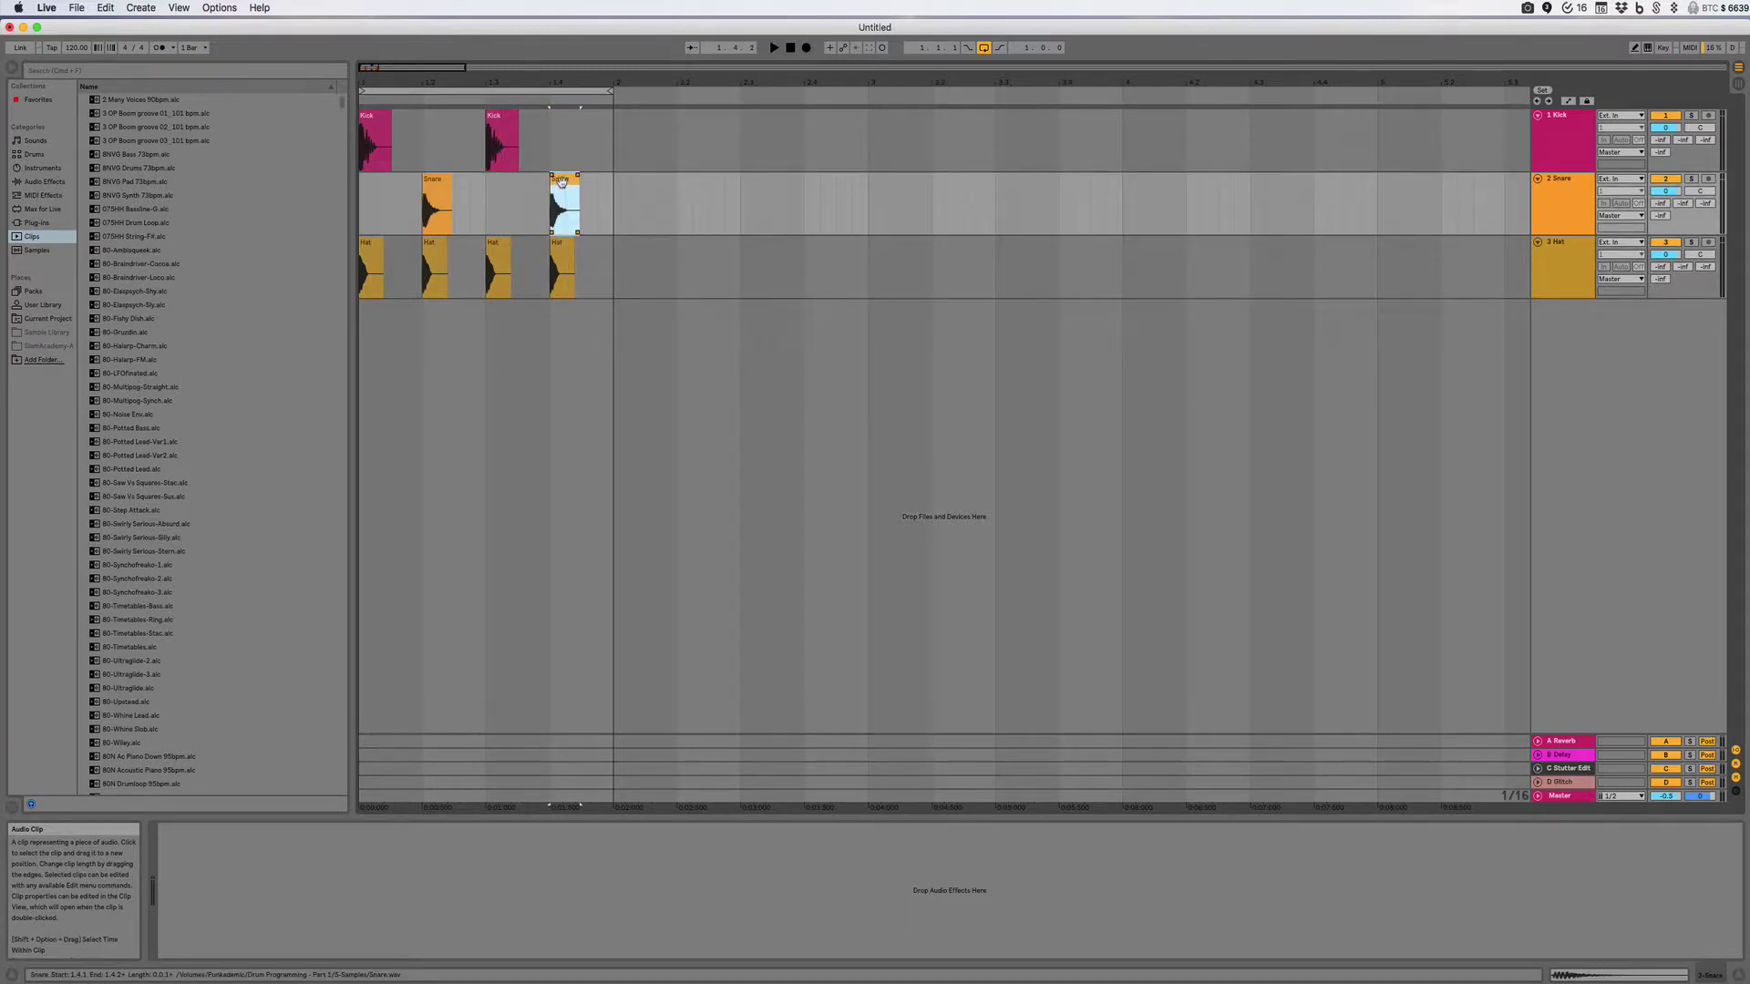
With grid snapping off, try placing the last snare clip slightly ahead of beat 4, and move it back by eye.
click(570, 187)
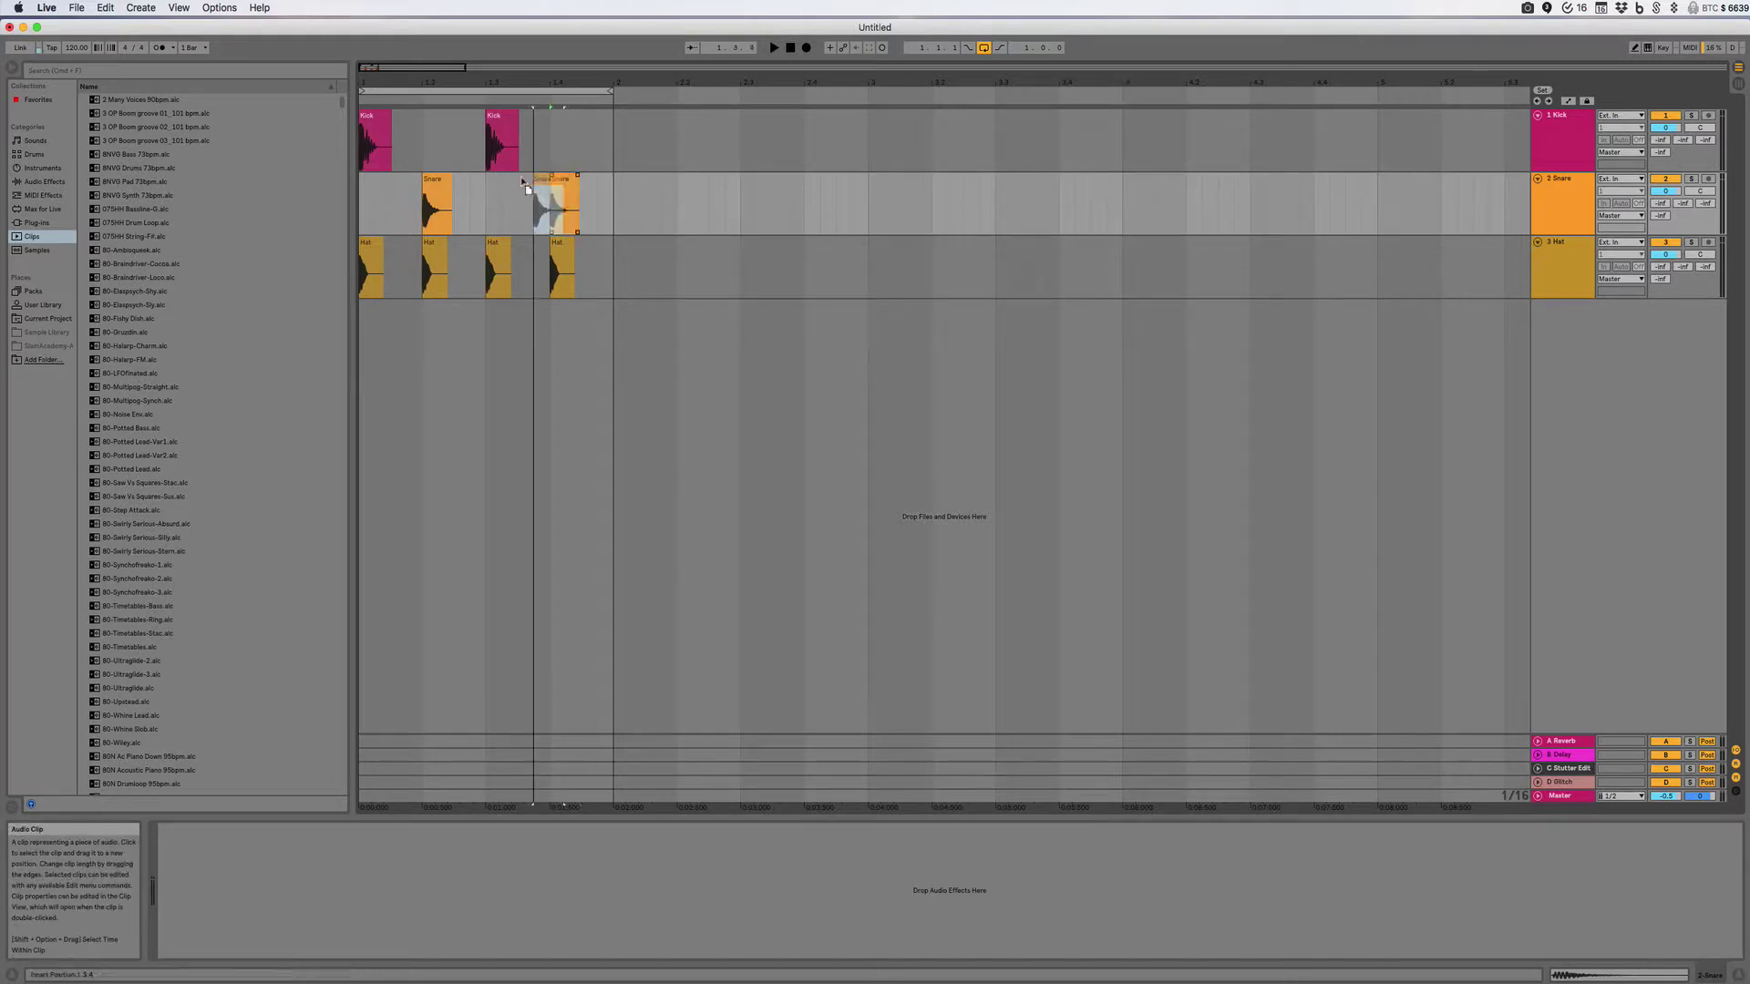
click(576, 185)
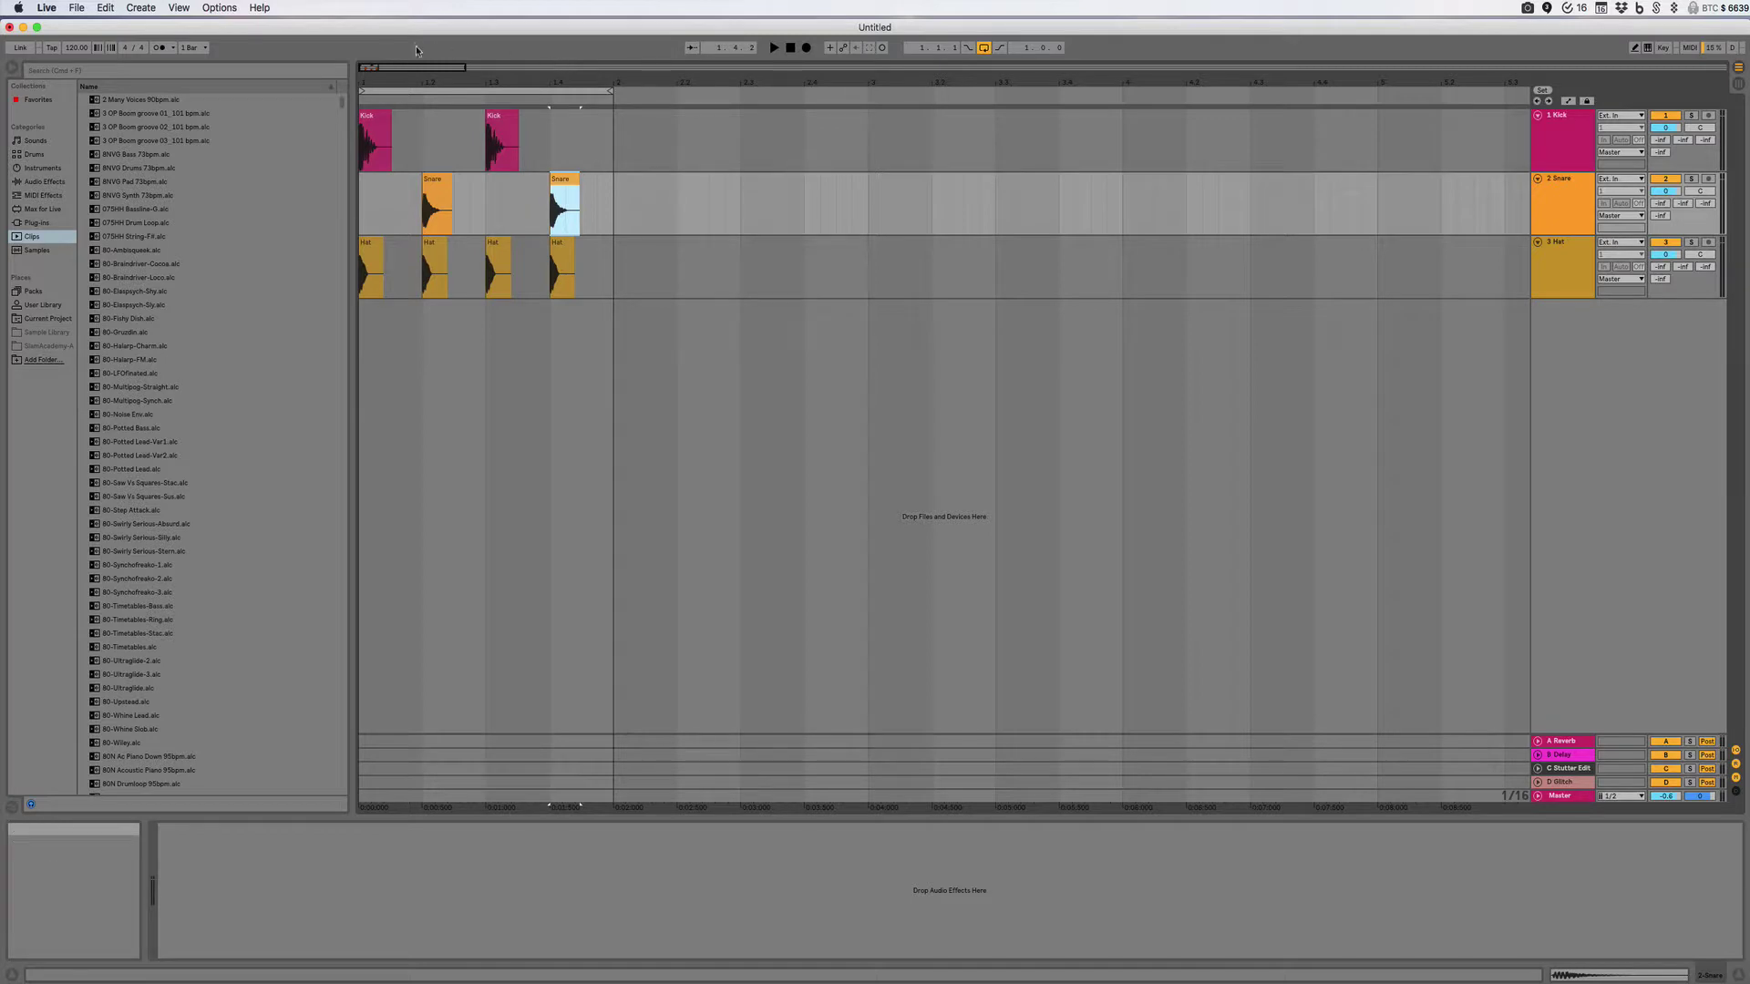
mouse_move(565, 179)
mouse_down()
mouse_move(523, 186)
mouse_move(570, 191)
mouse_move(528, 186)
mouse_move(551, 179)
mouse_up()
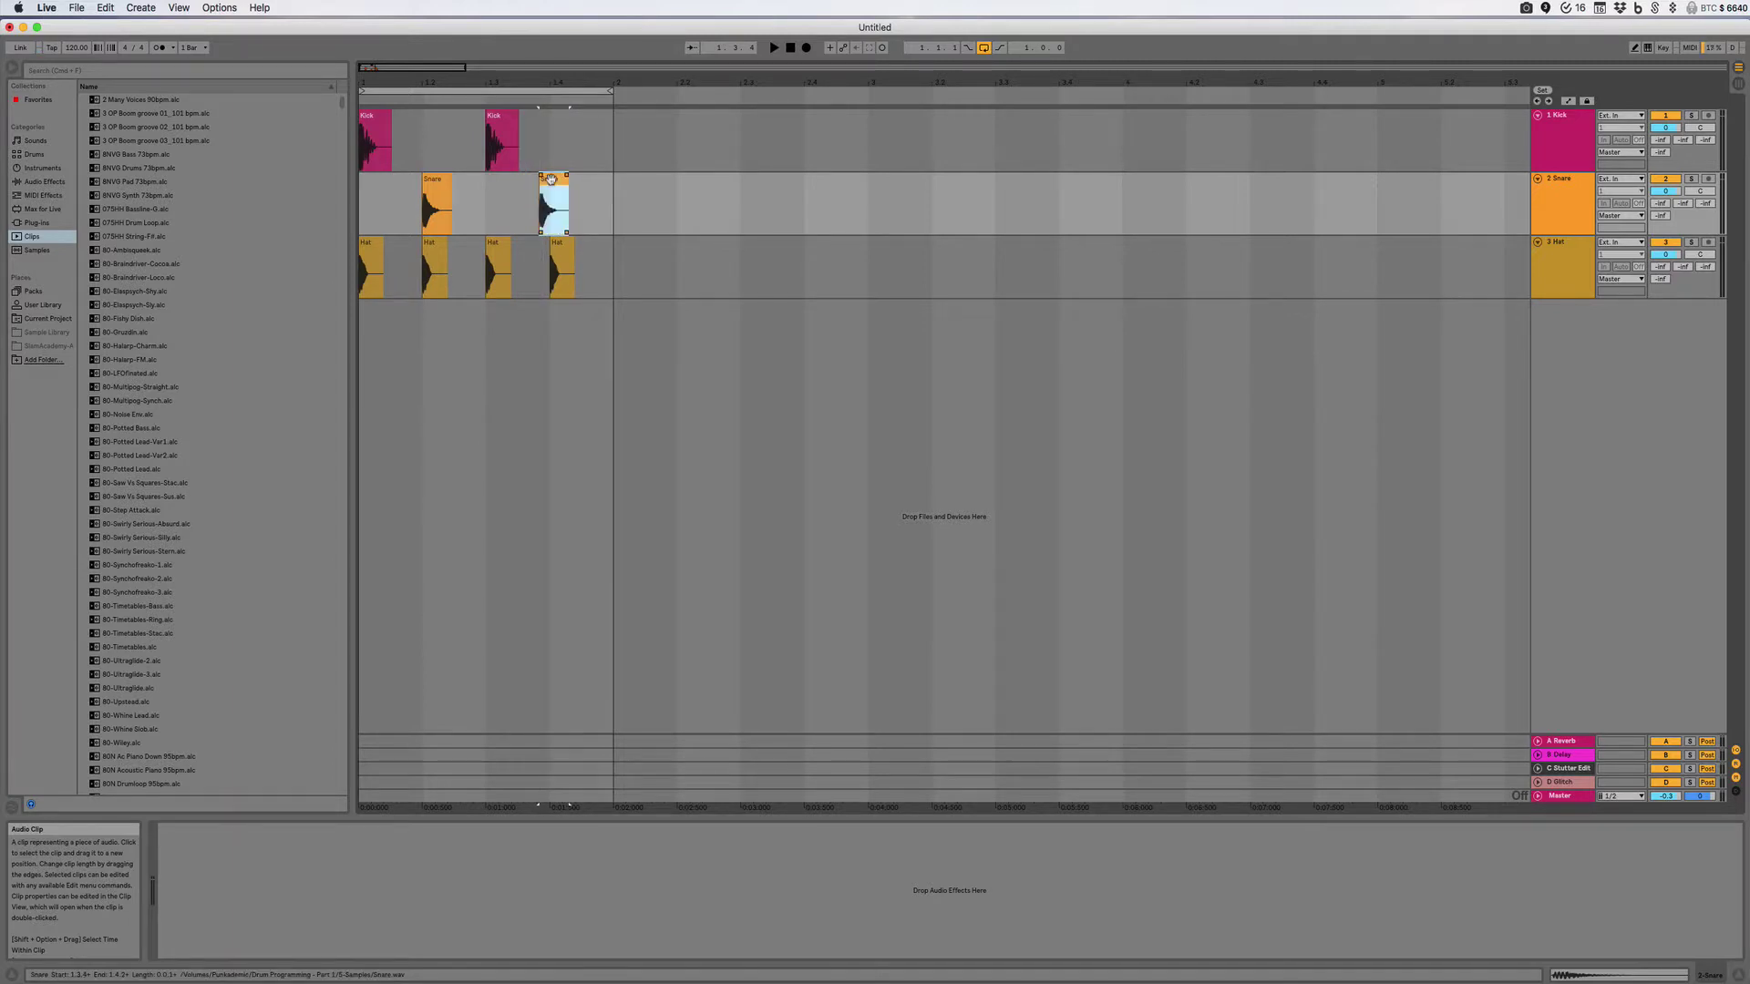
drag(551, 179, 550, 175)
click(566, 185)
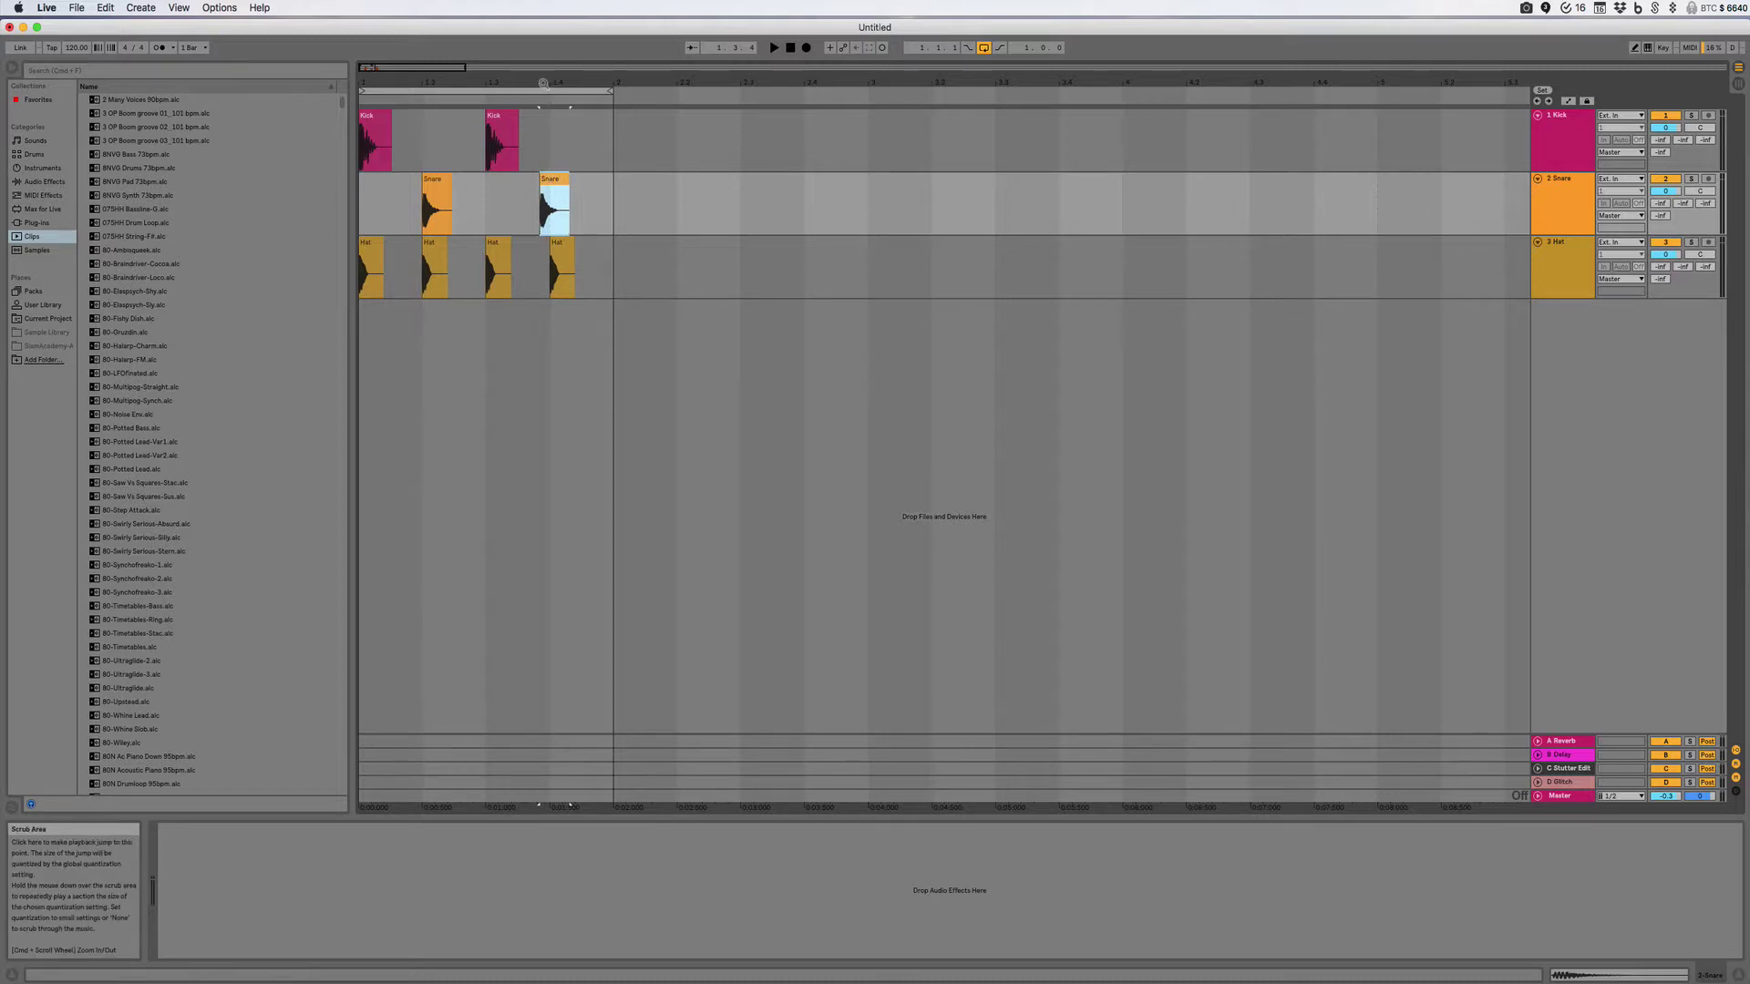
click(553, 177)
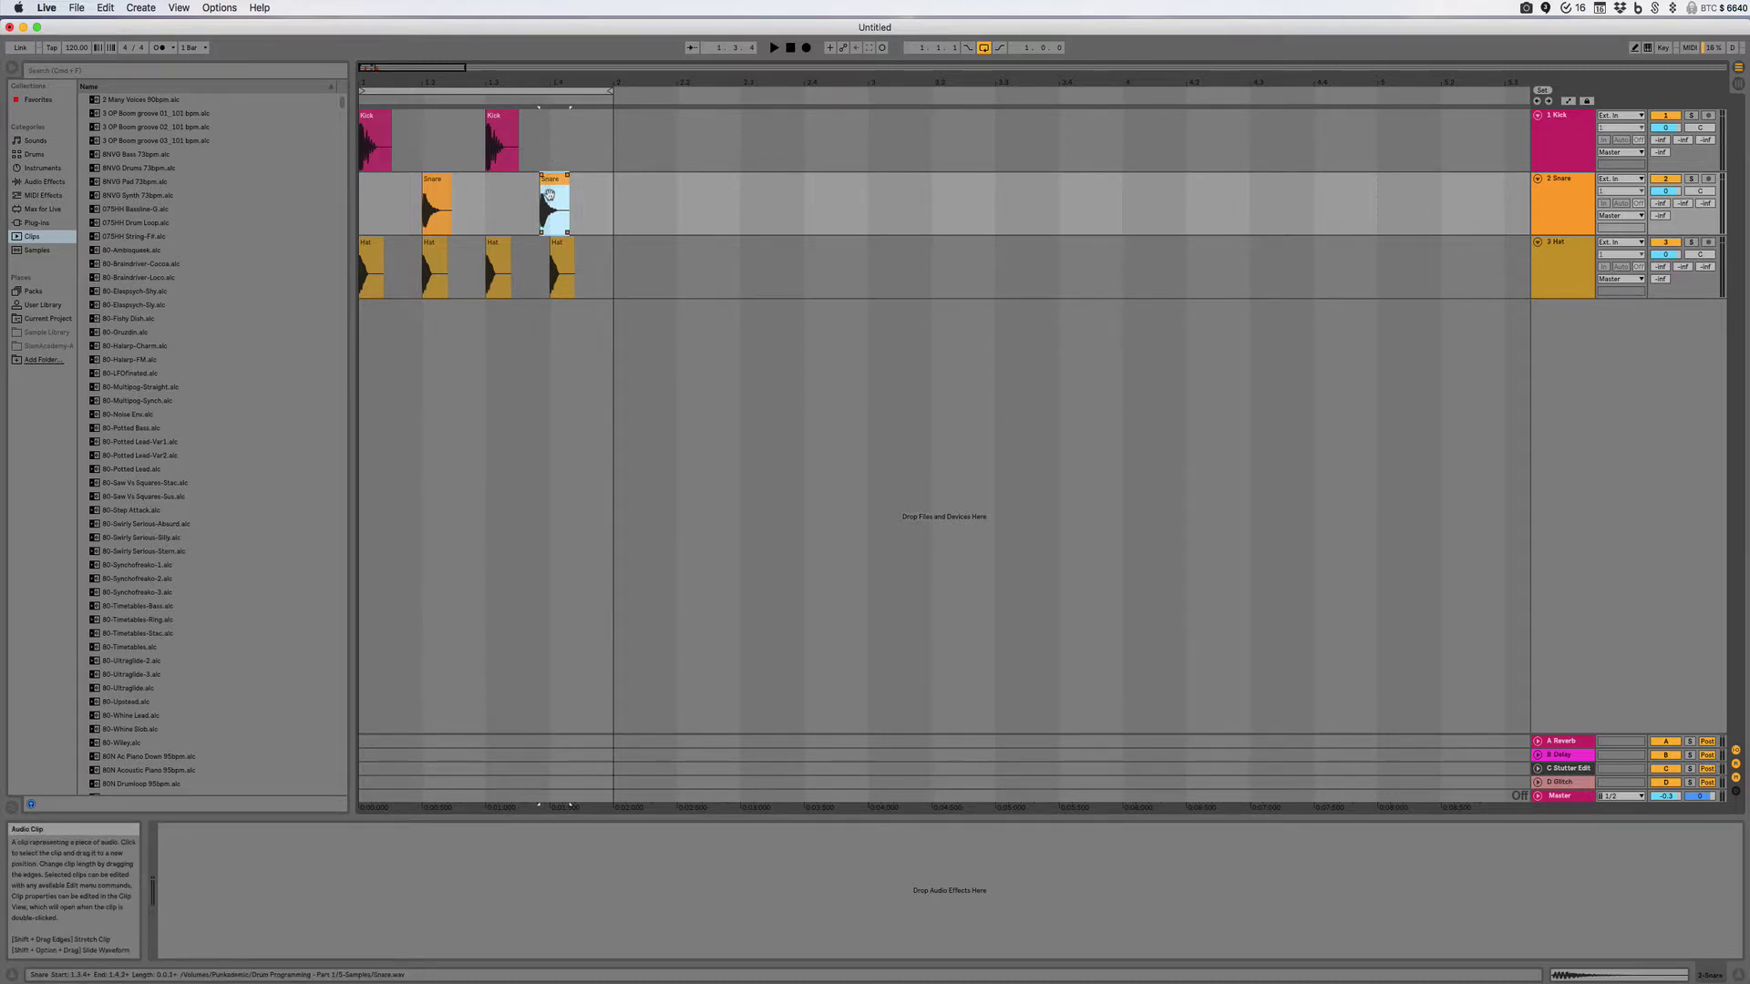
drag(552, 176, 564, 186)
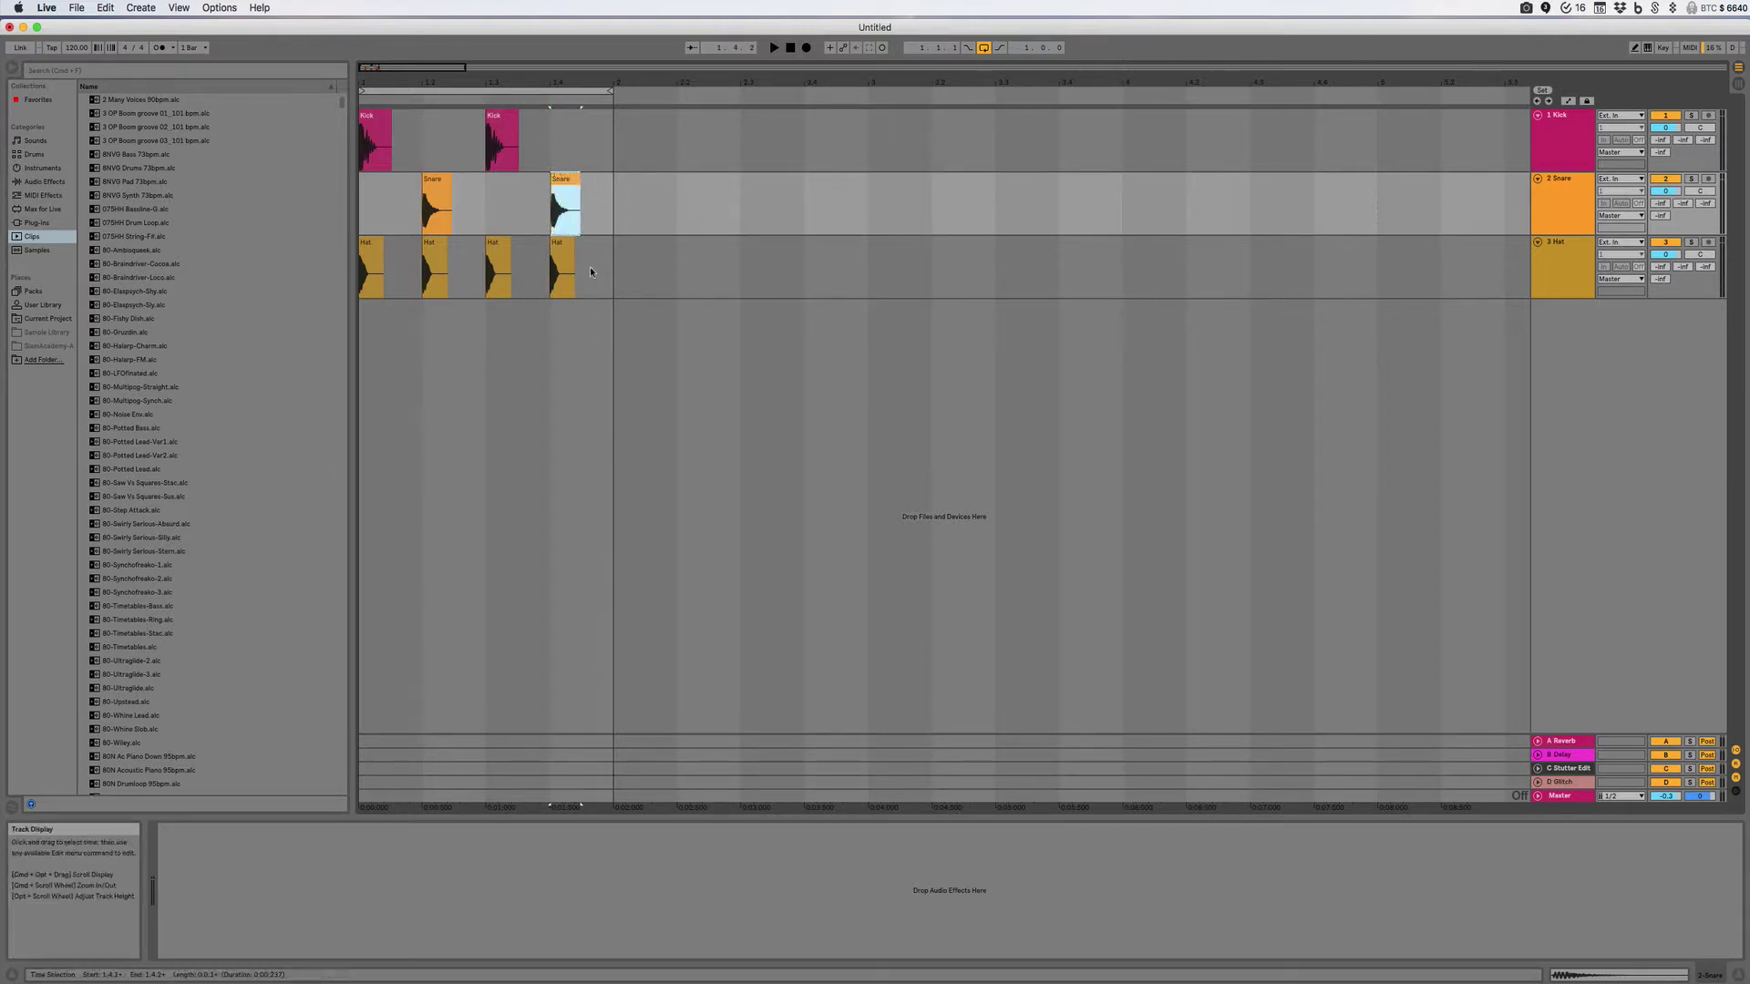
Fine-position the start of the last snare clip on beat 4 by hand, and inspect the clip starts at beat 2 up close.
drag(560, 82, 470, 174)
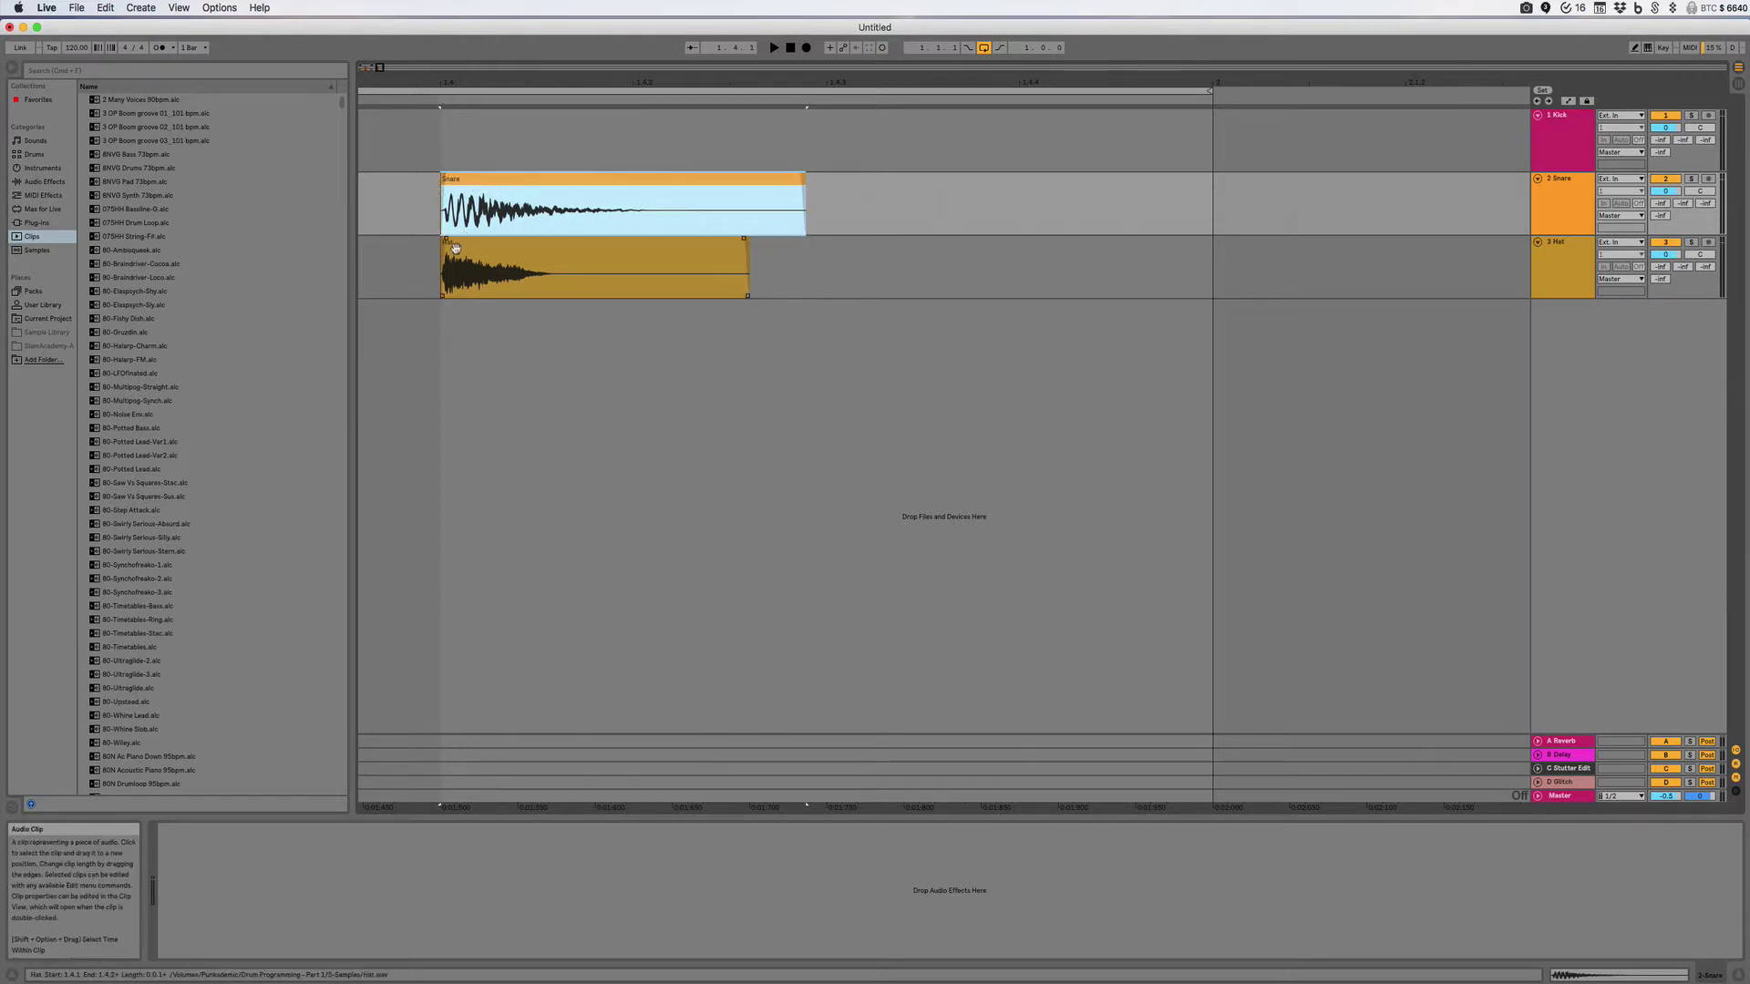
click(470, 186)
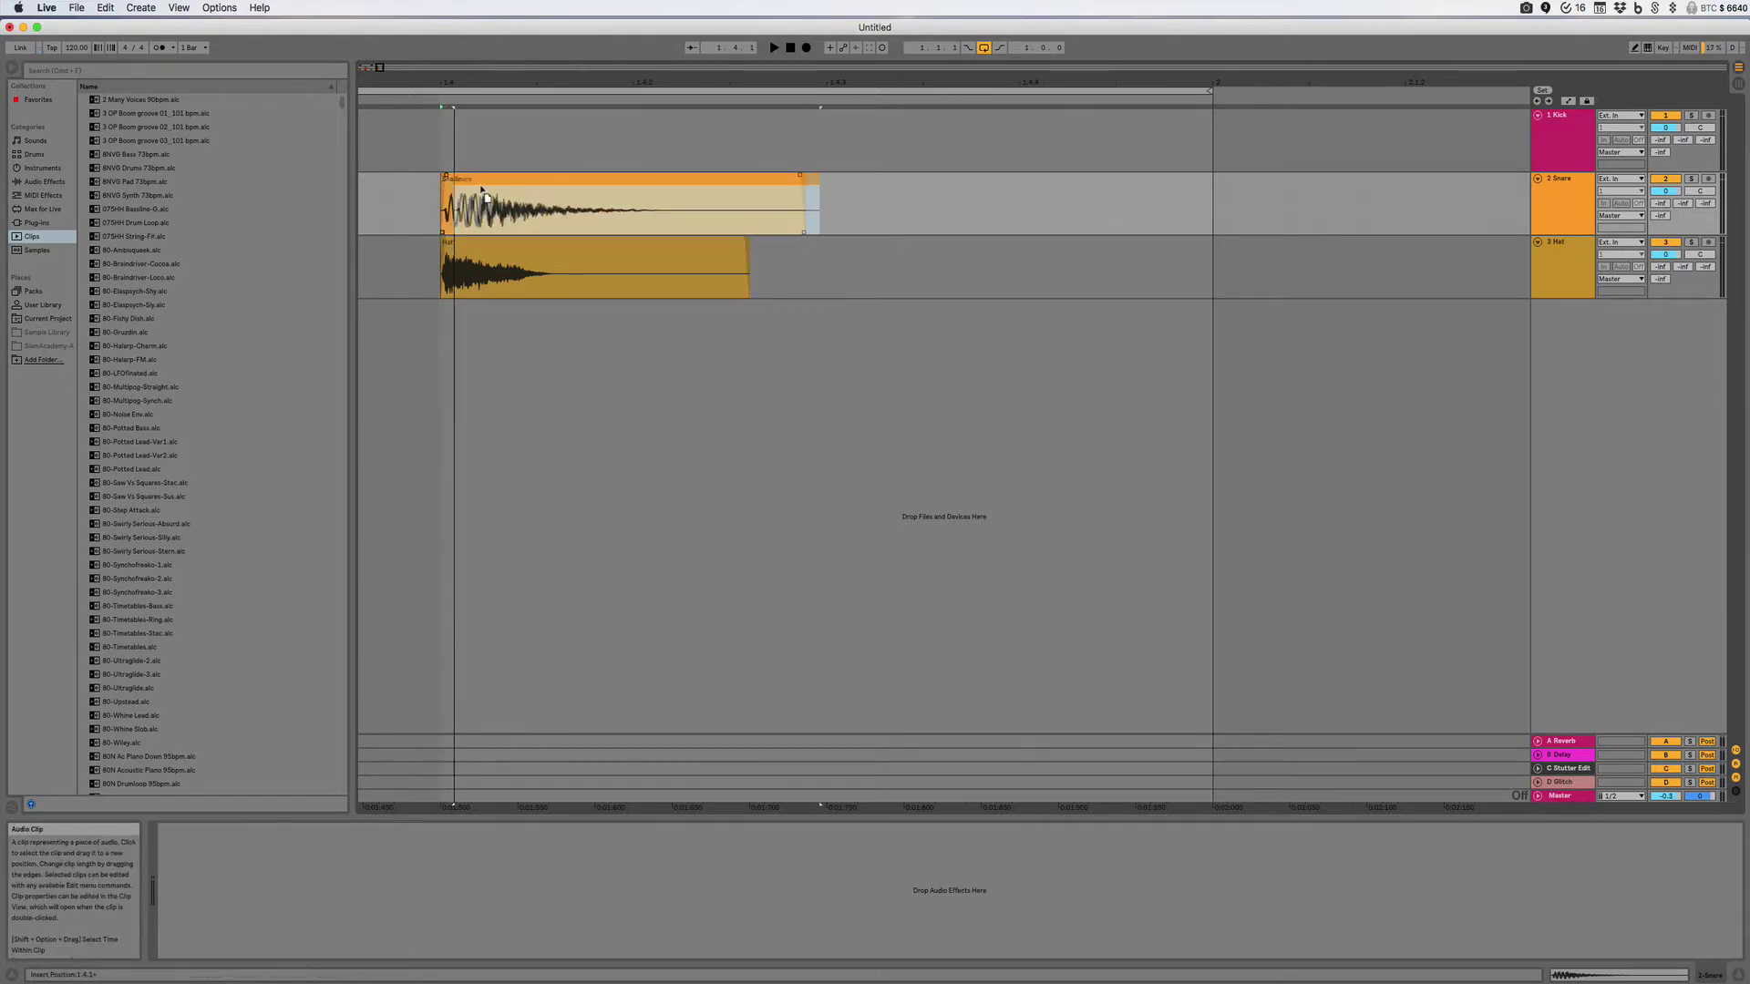
click(471, 186)
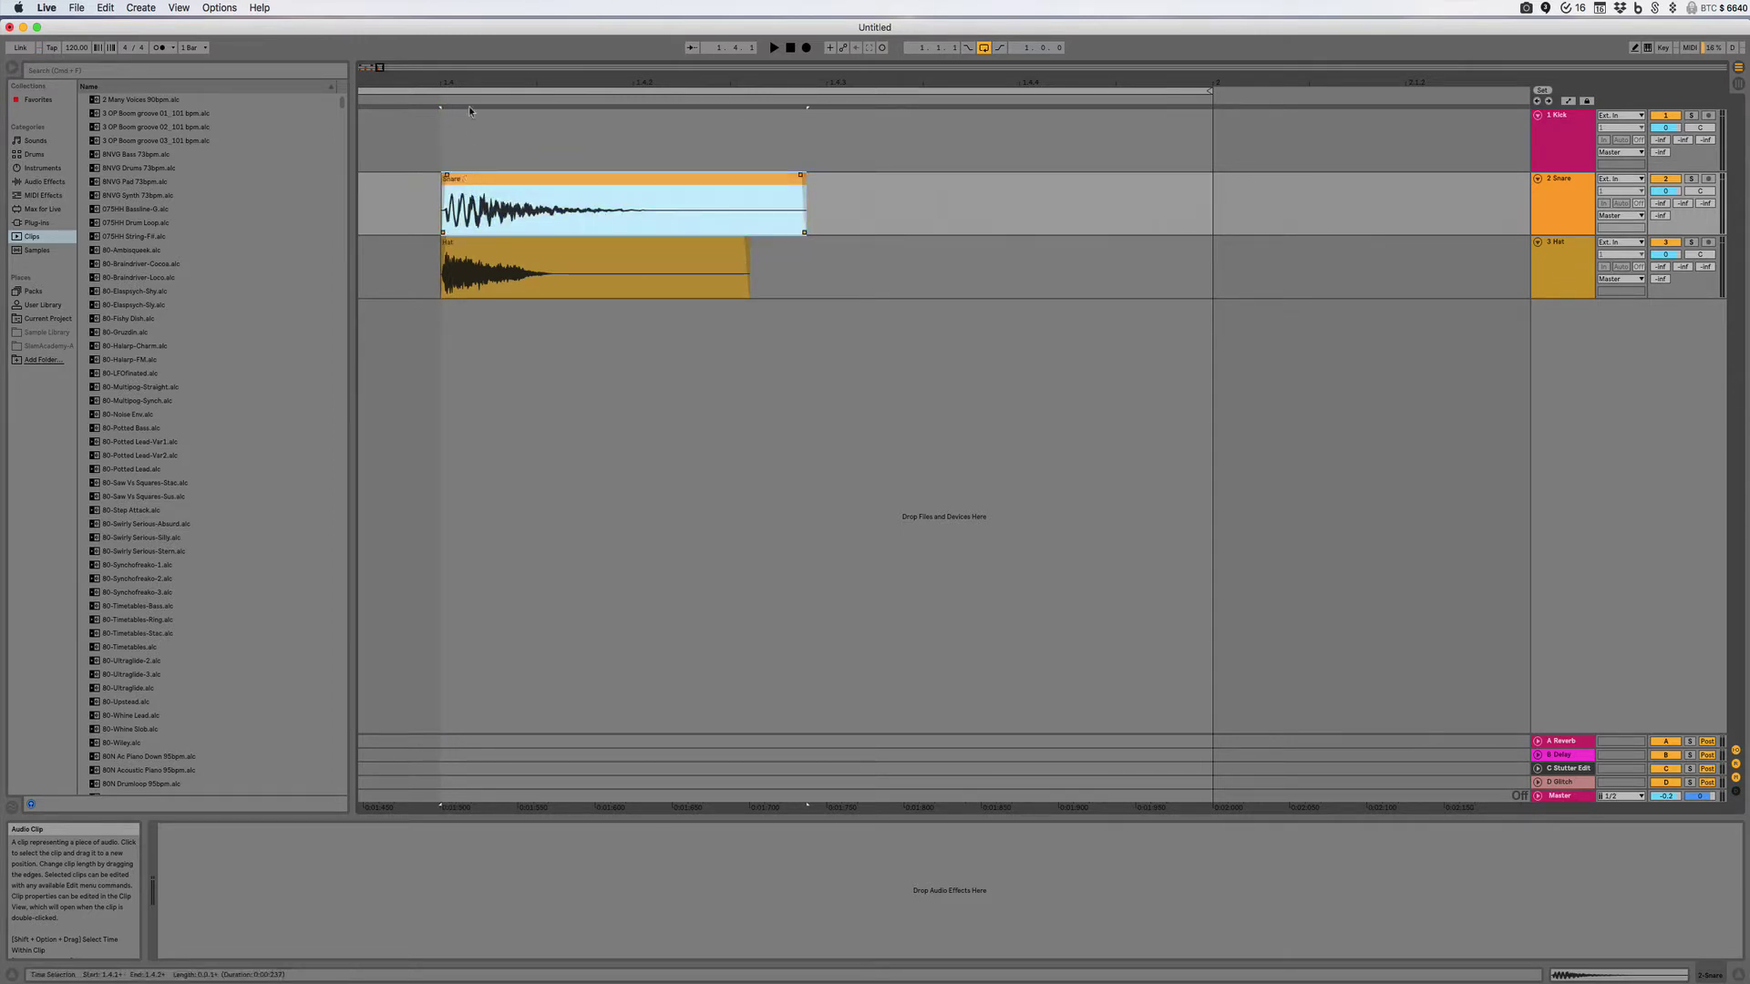
drag(479, 84, 837, 82)
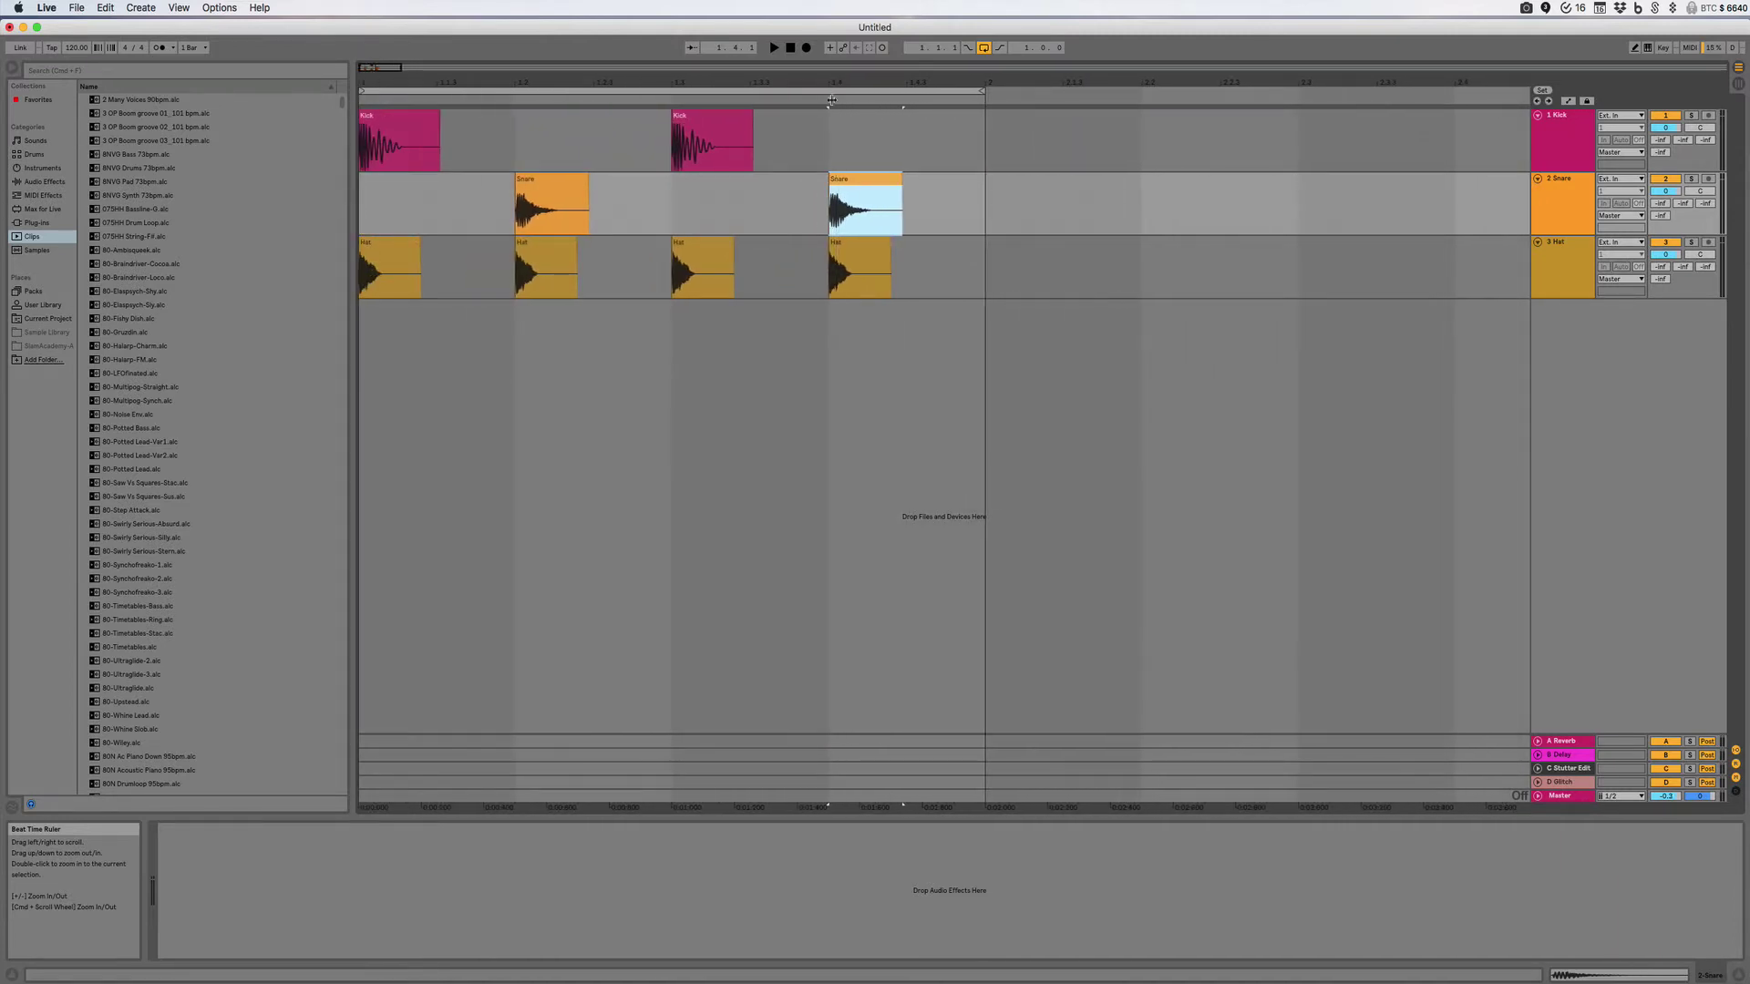
click(835, 192)
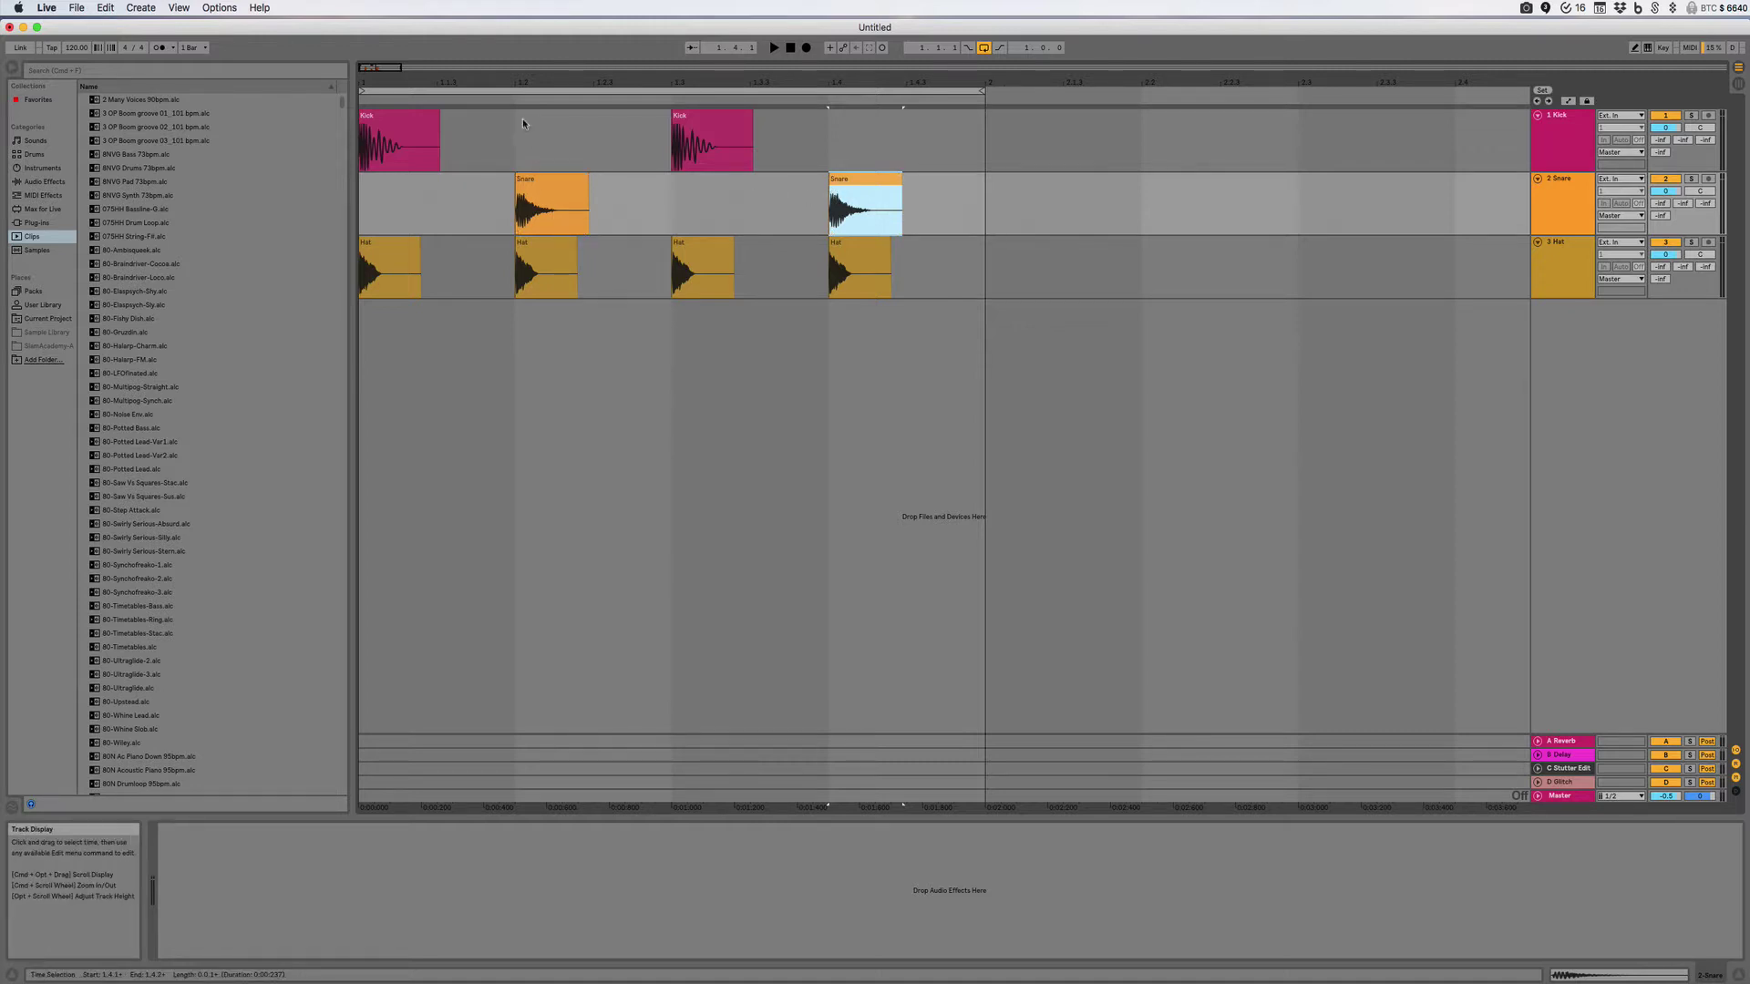
drag(521, 82, 685, 237)
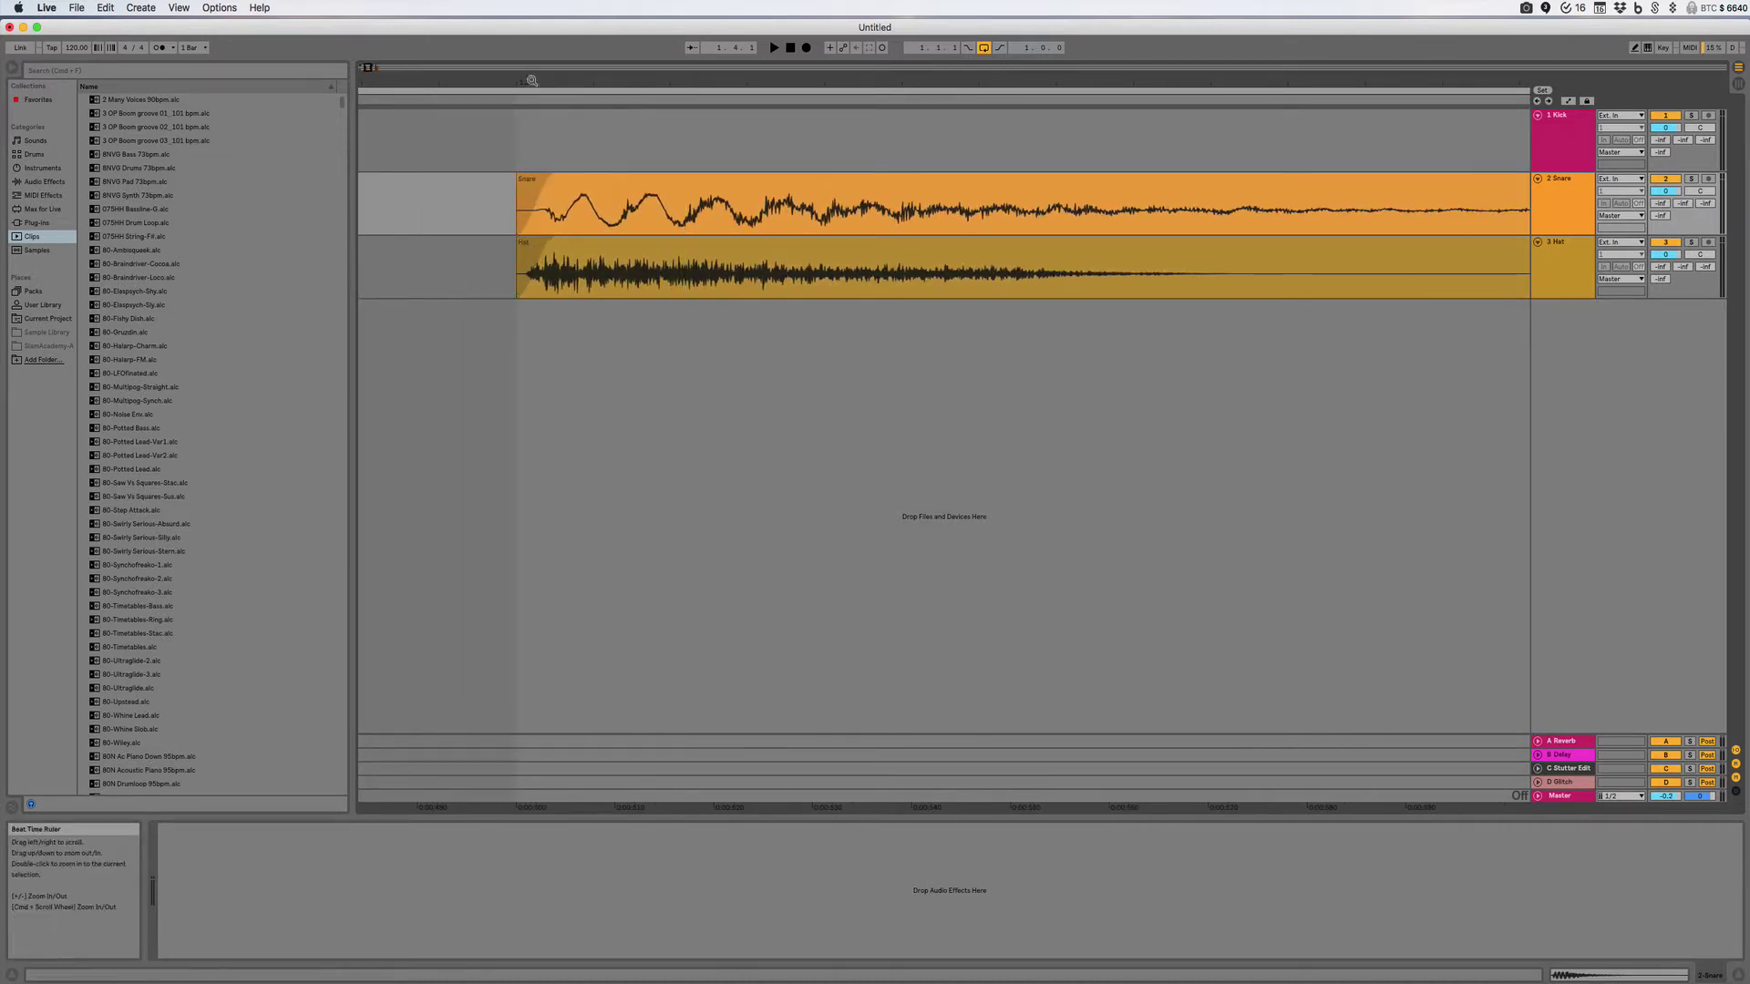
drag(531, 82, 529, 2)
drag(429, 82, 430, 129)
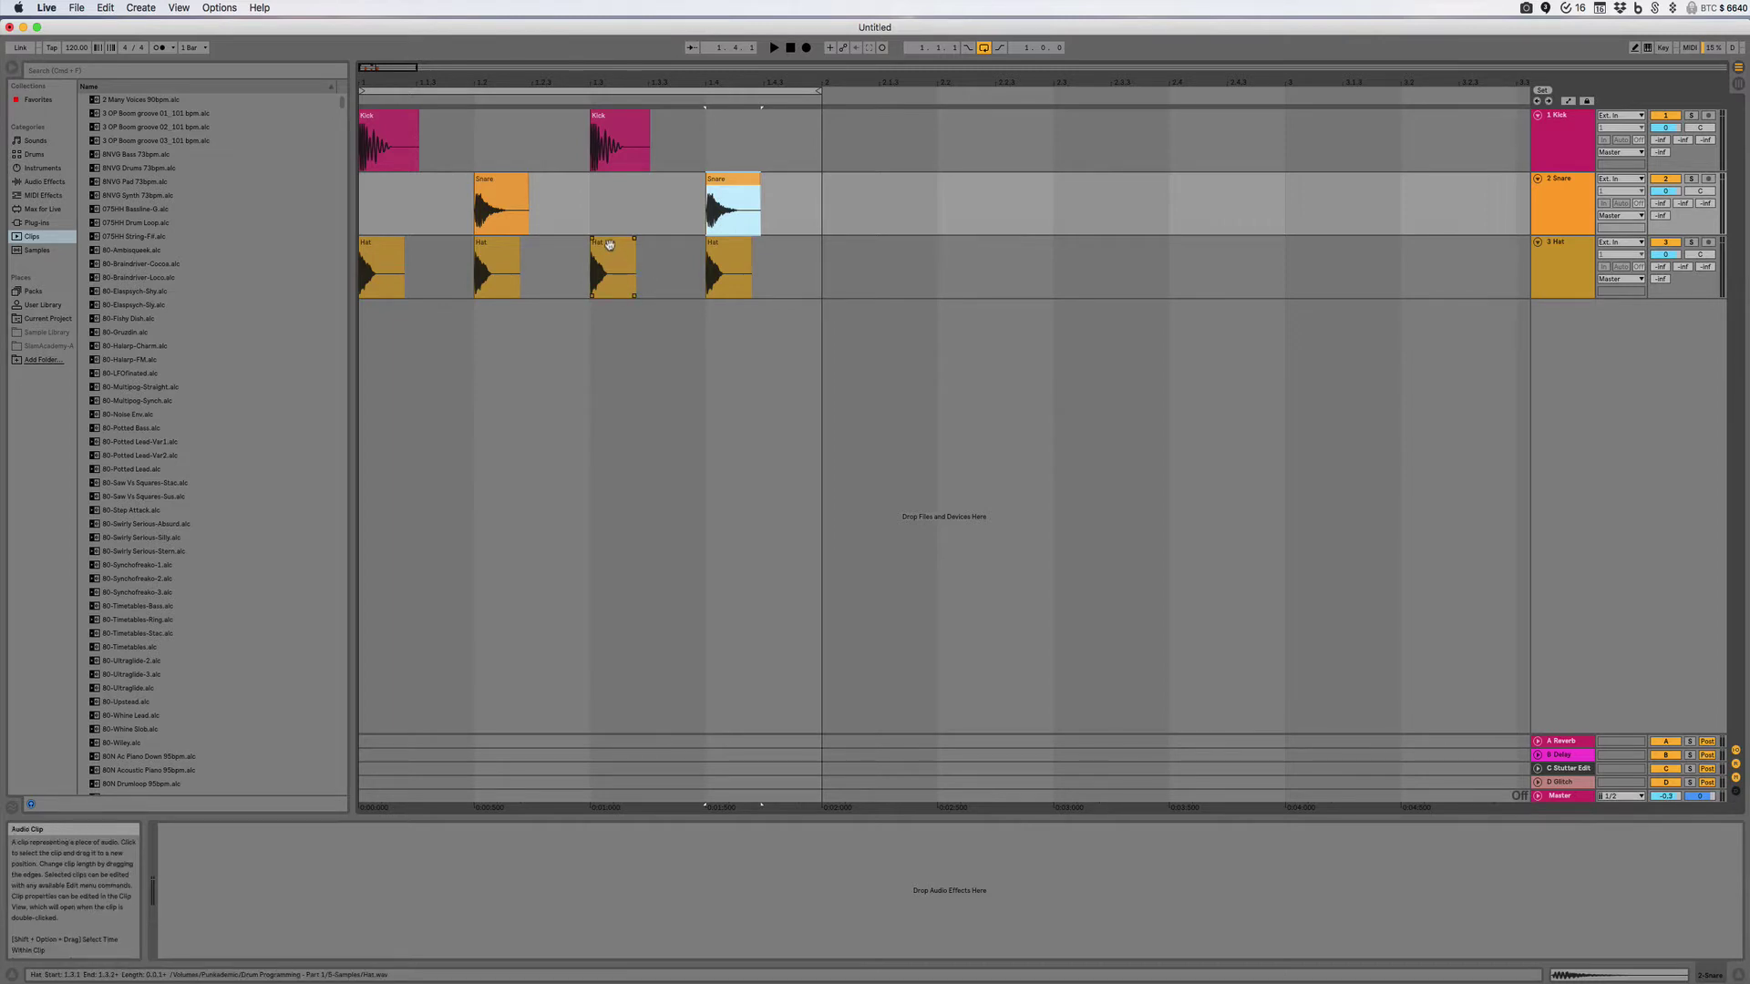
Shift the beat 3 hat and beat 4 snare slightly late, and the beat 3 kick and beat 4 hat slightly early.
drag(613, 255, 615, 256)
drag(612, 114, 602, 113)
drag(731, 179, 738, 179)
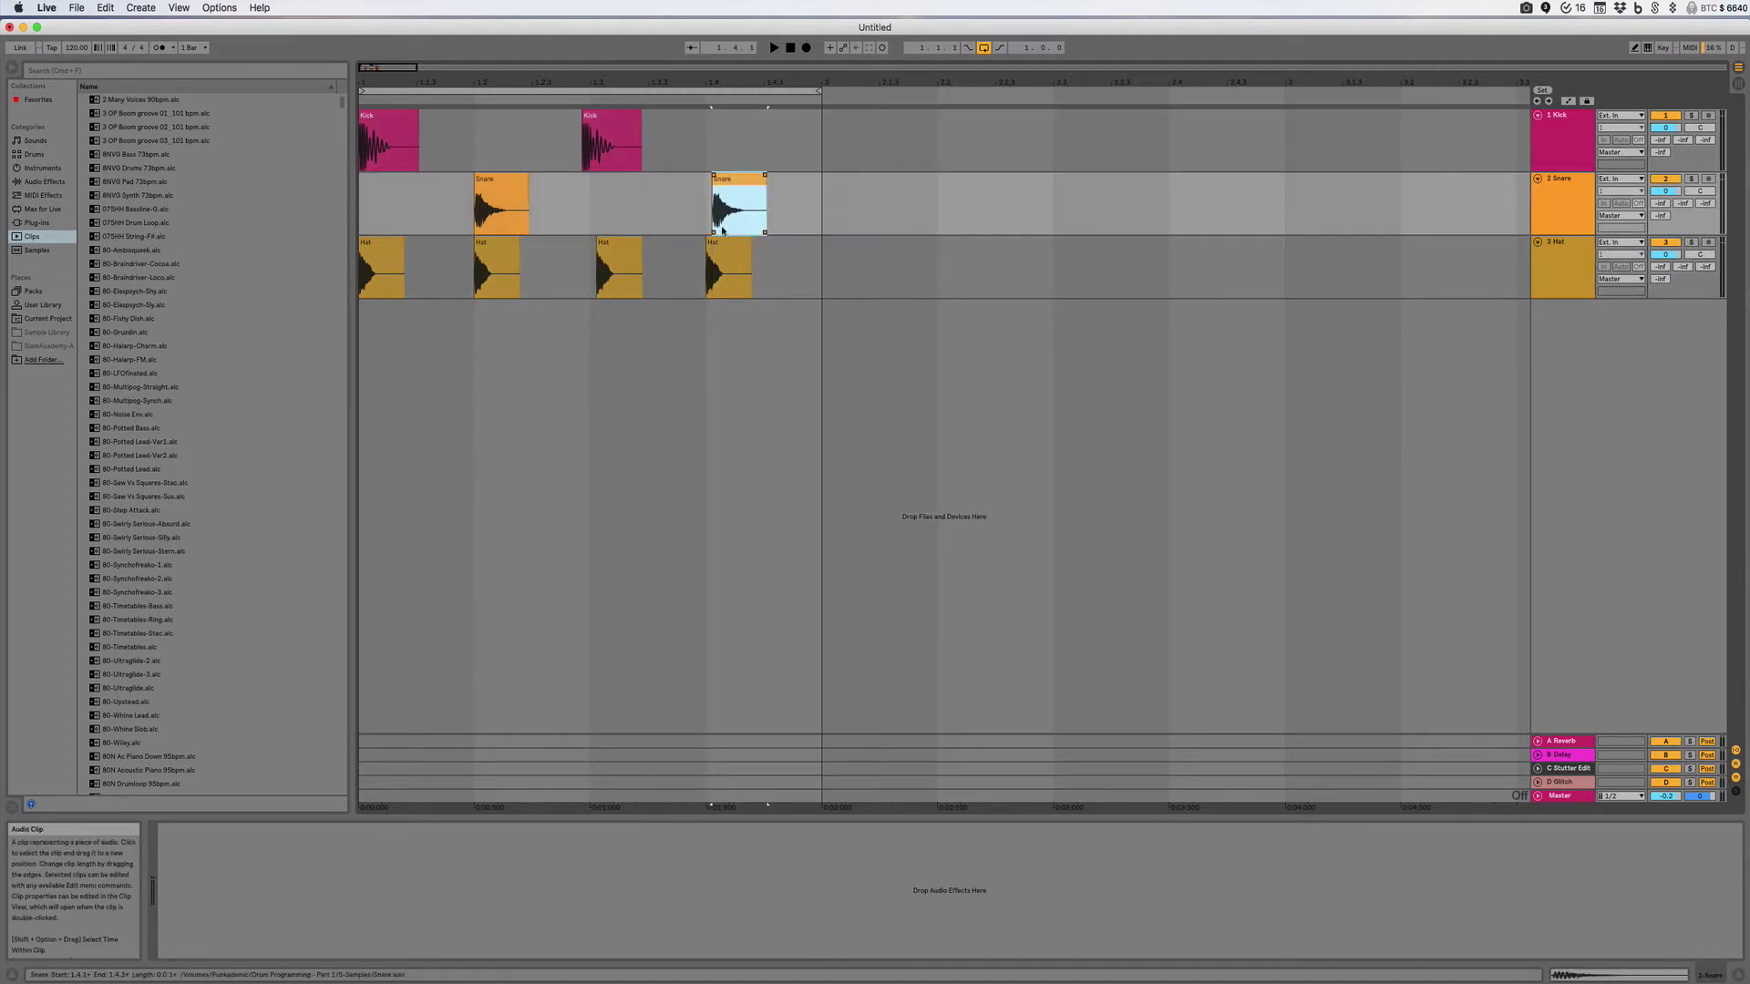
drag(714, 247, 708, 247)
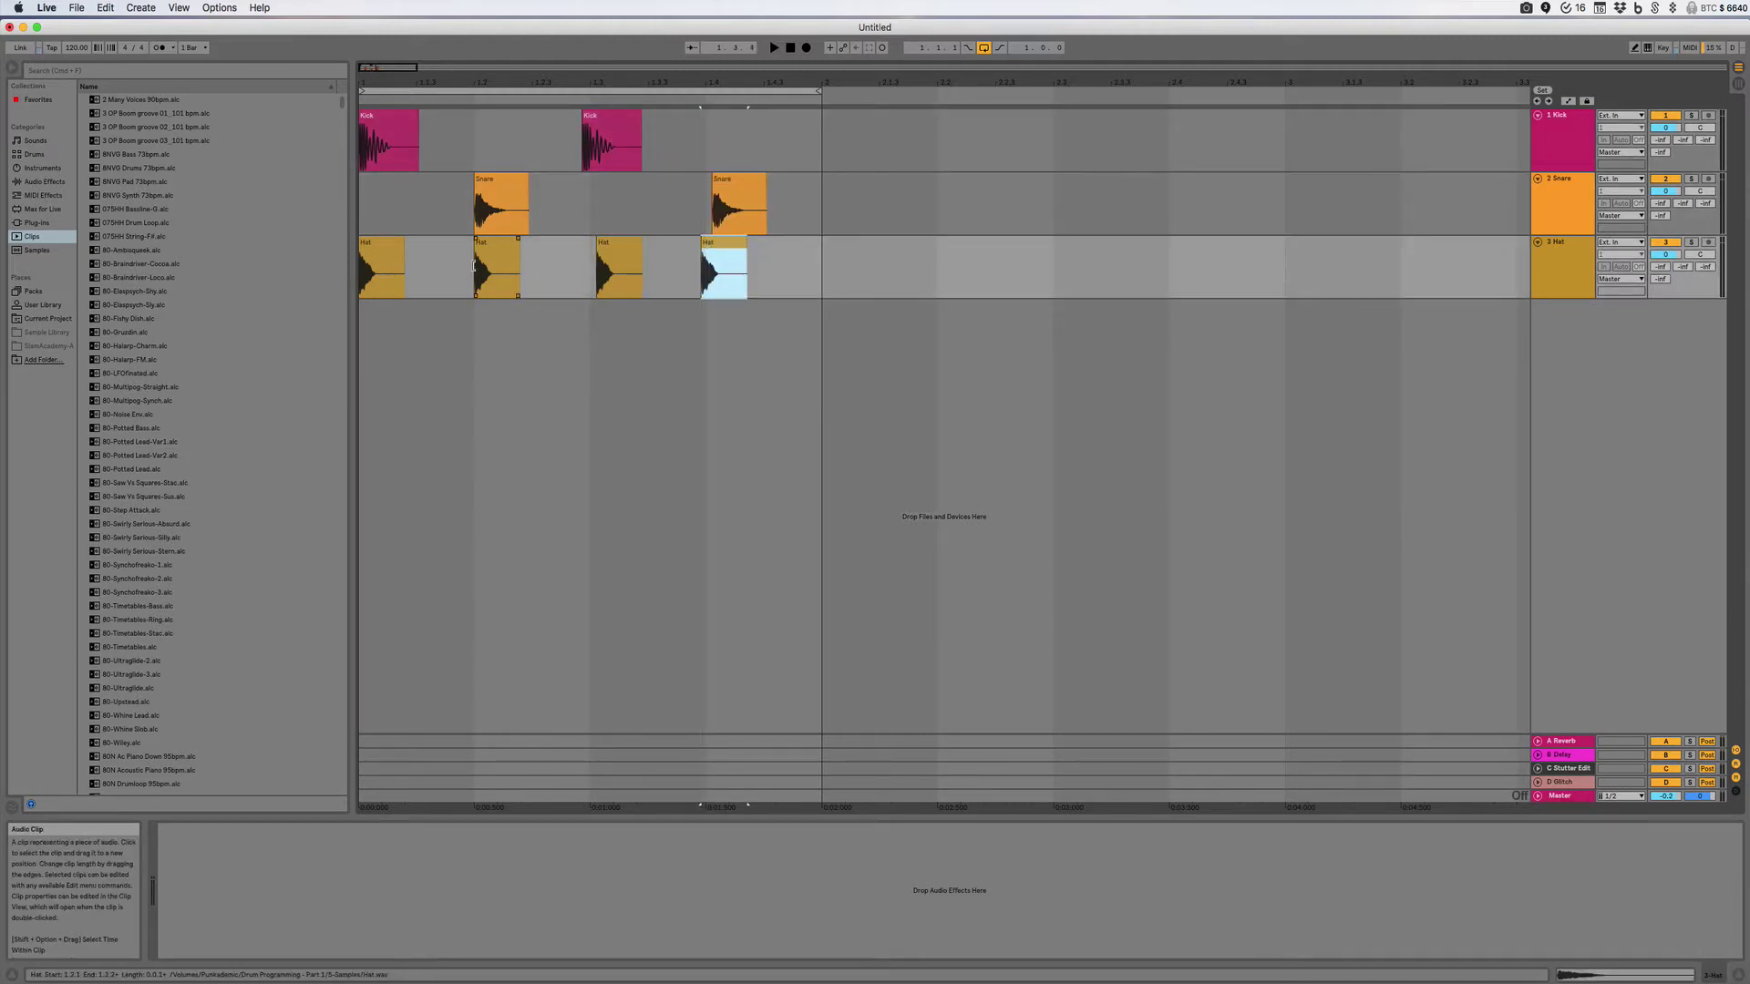
Nudge the first hat and beat 2 snare slightly late and the beat 2 hat slightly early, and play back the loose beat.
click(397, 255)
drag(401, 259, 405, 259)
click(387, 136)
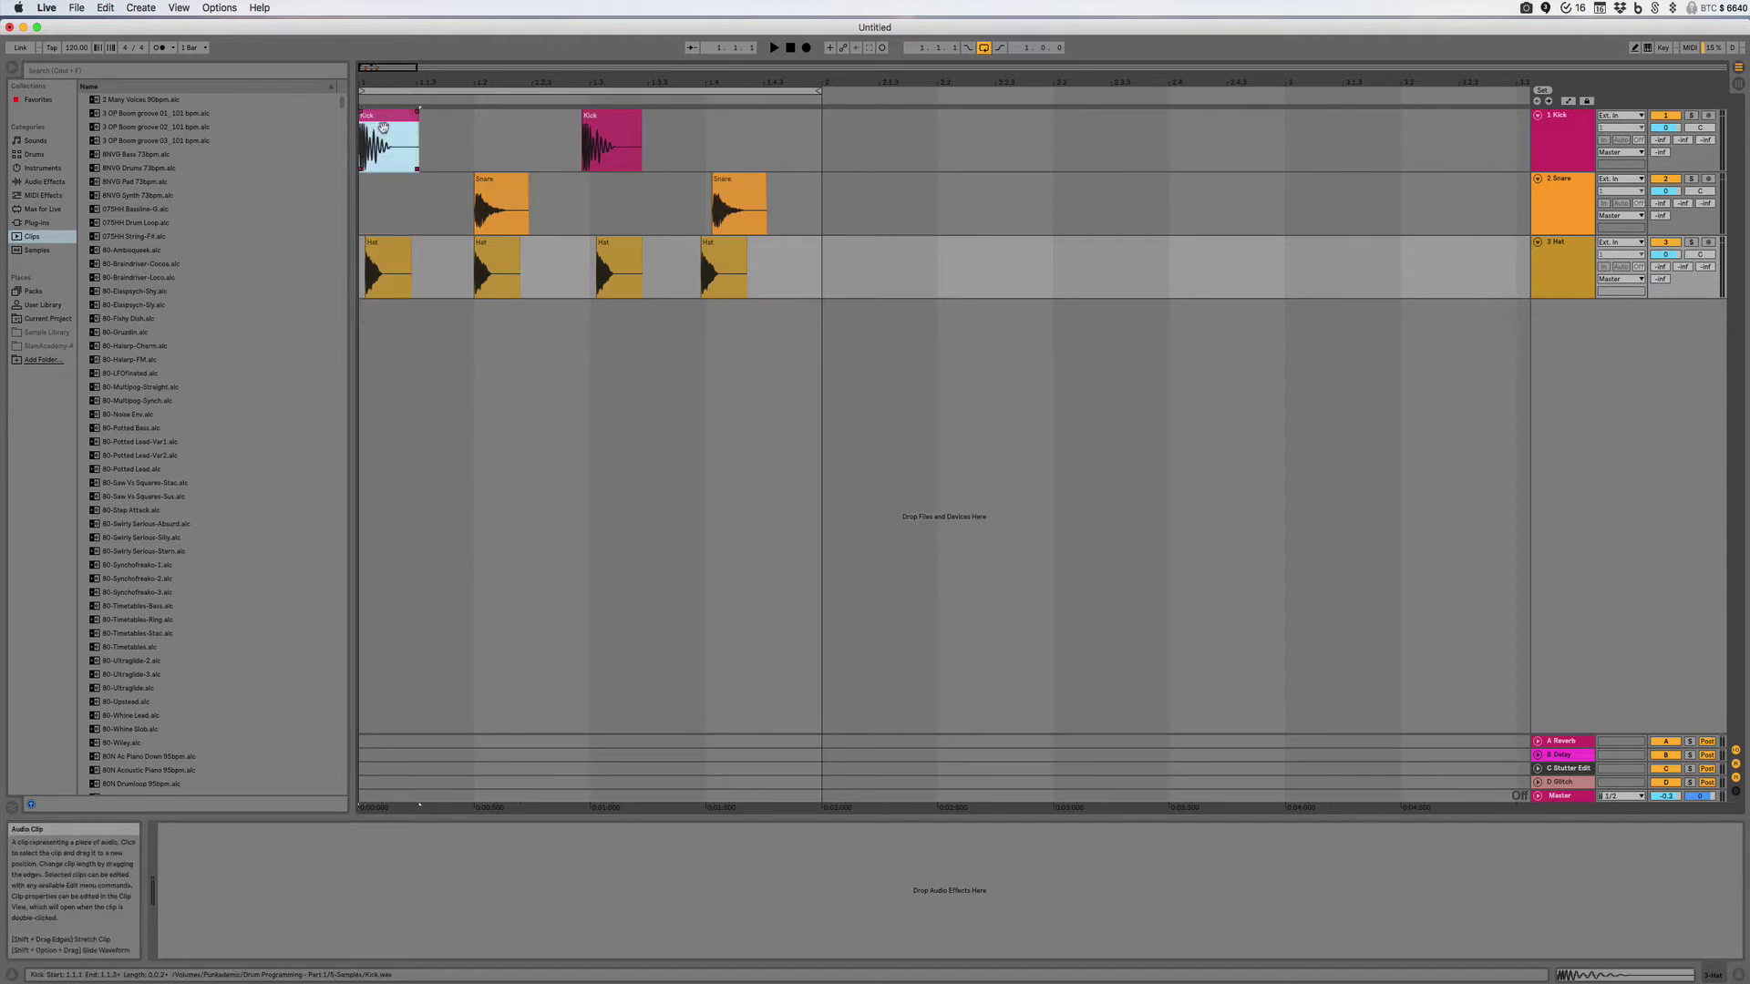
click(510, 191)
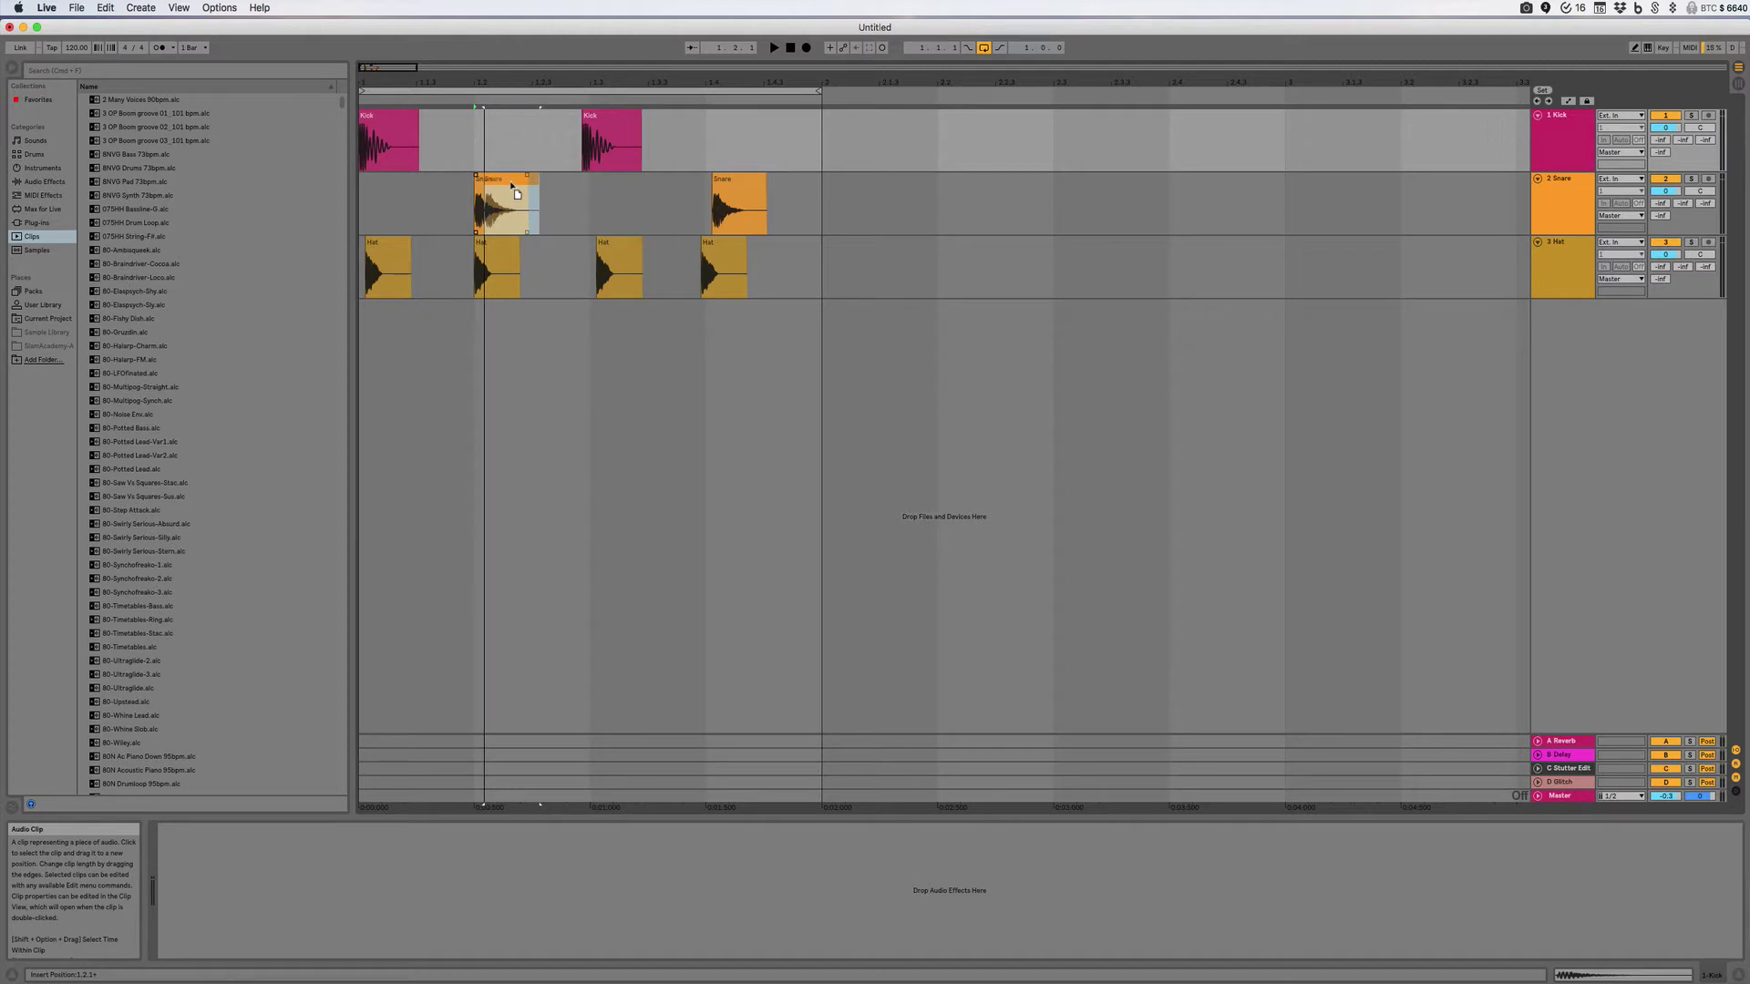
click(513, 194)
click(492, 259)
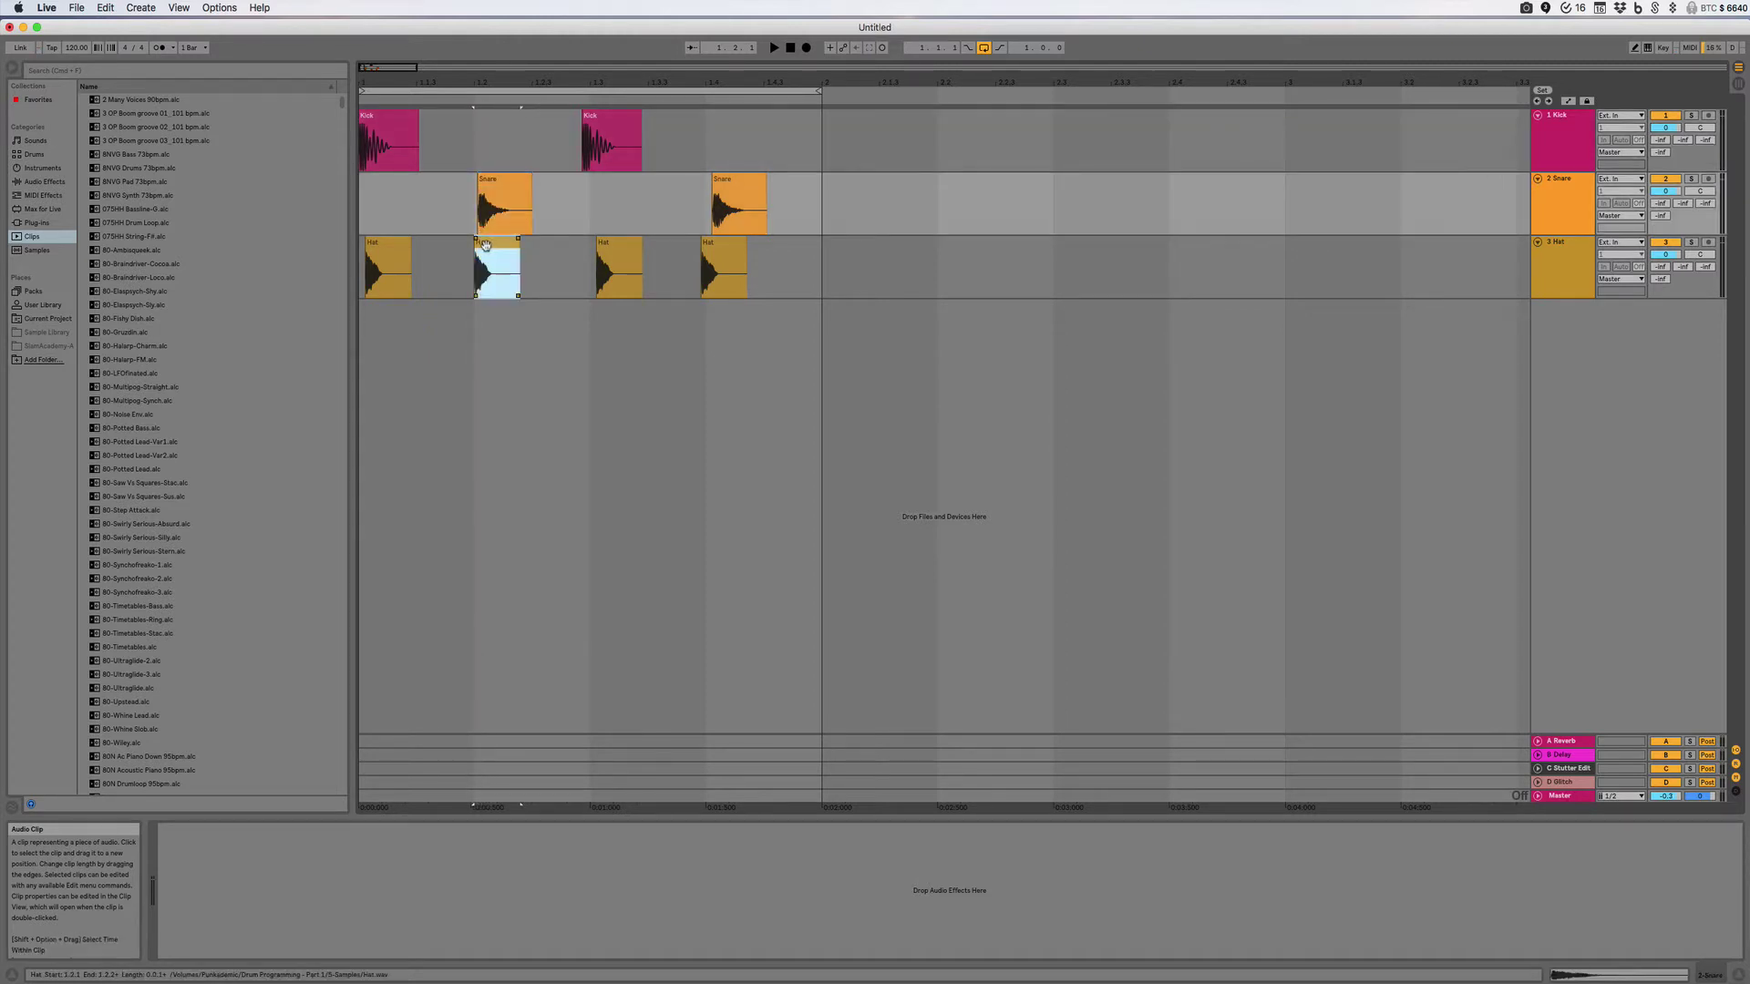
key(space)
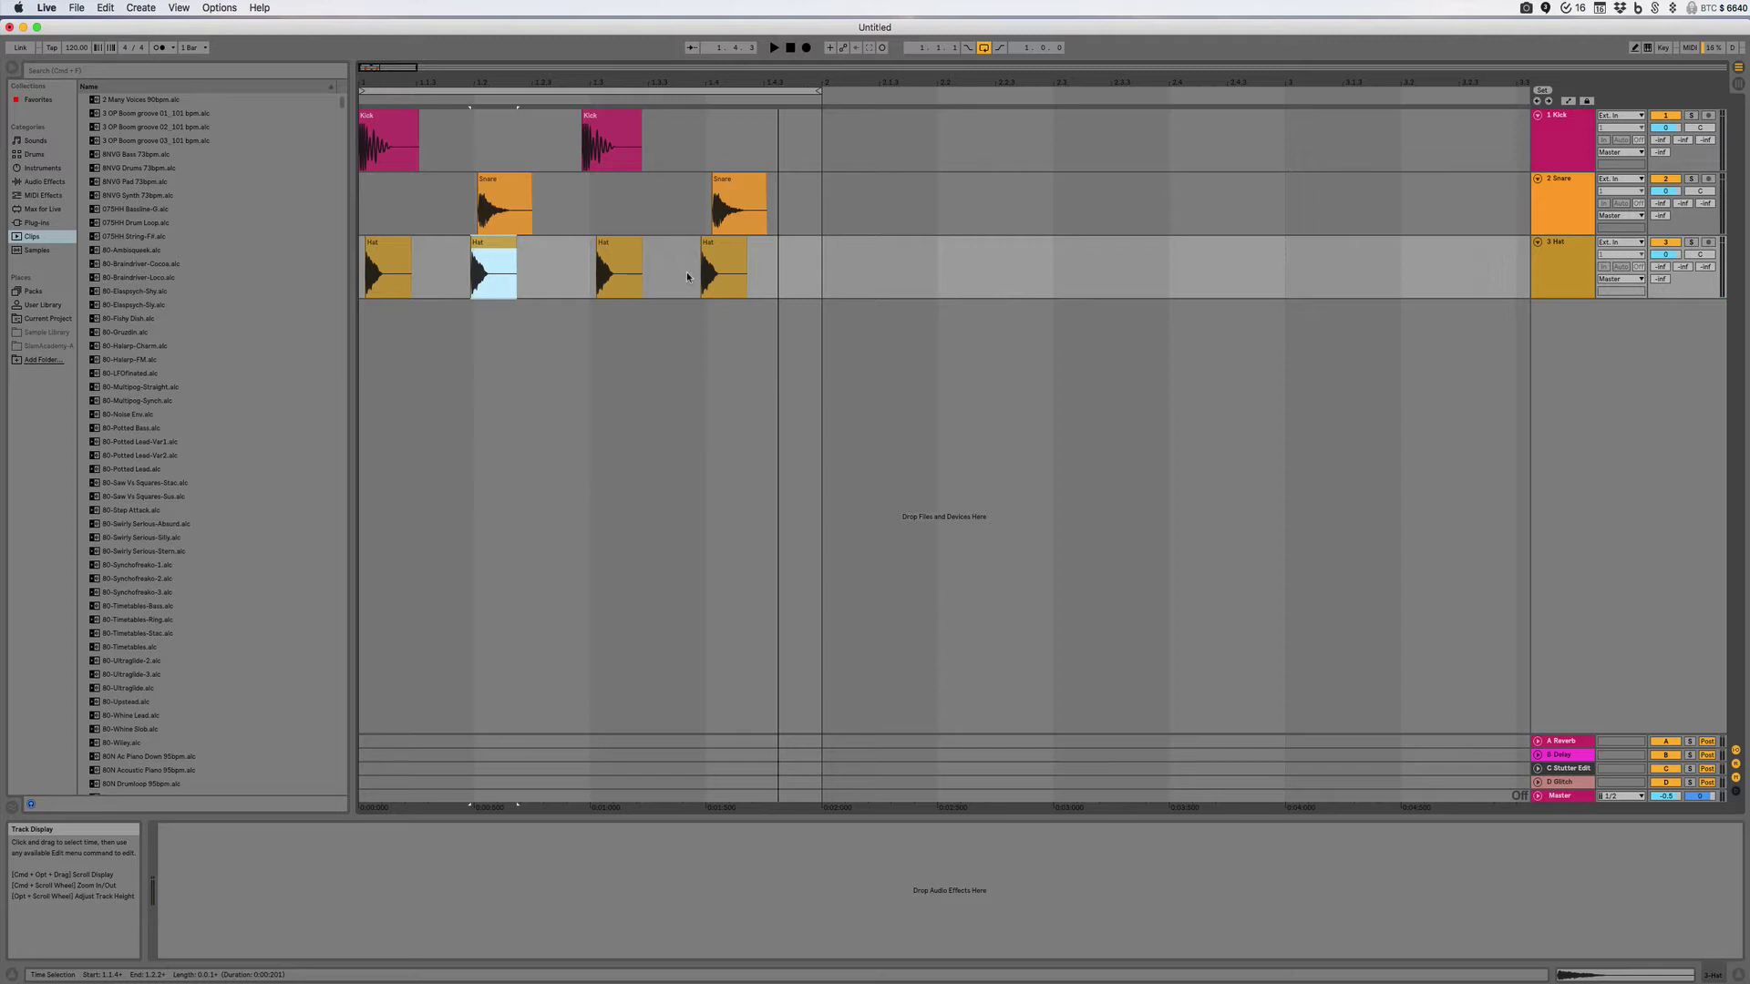
Look up the Snap to Grid option in the application's help search and turn it on.
click(666, 257)
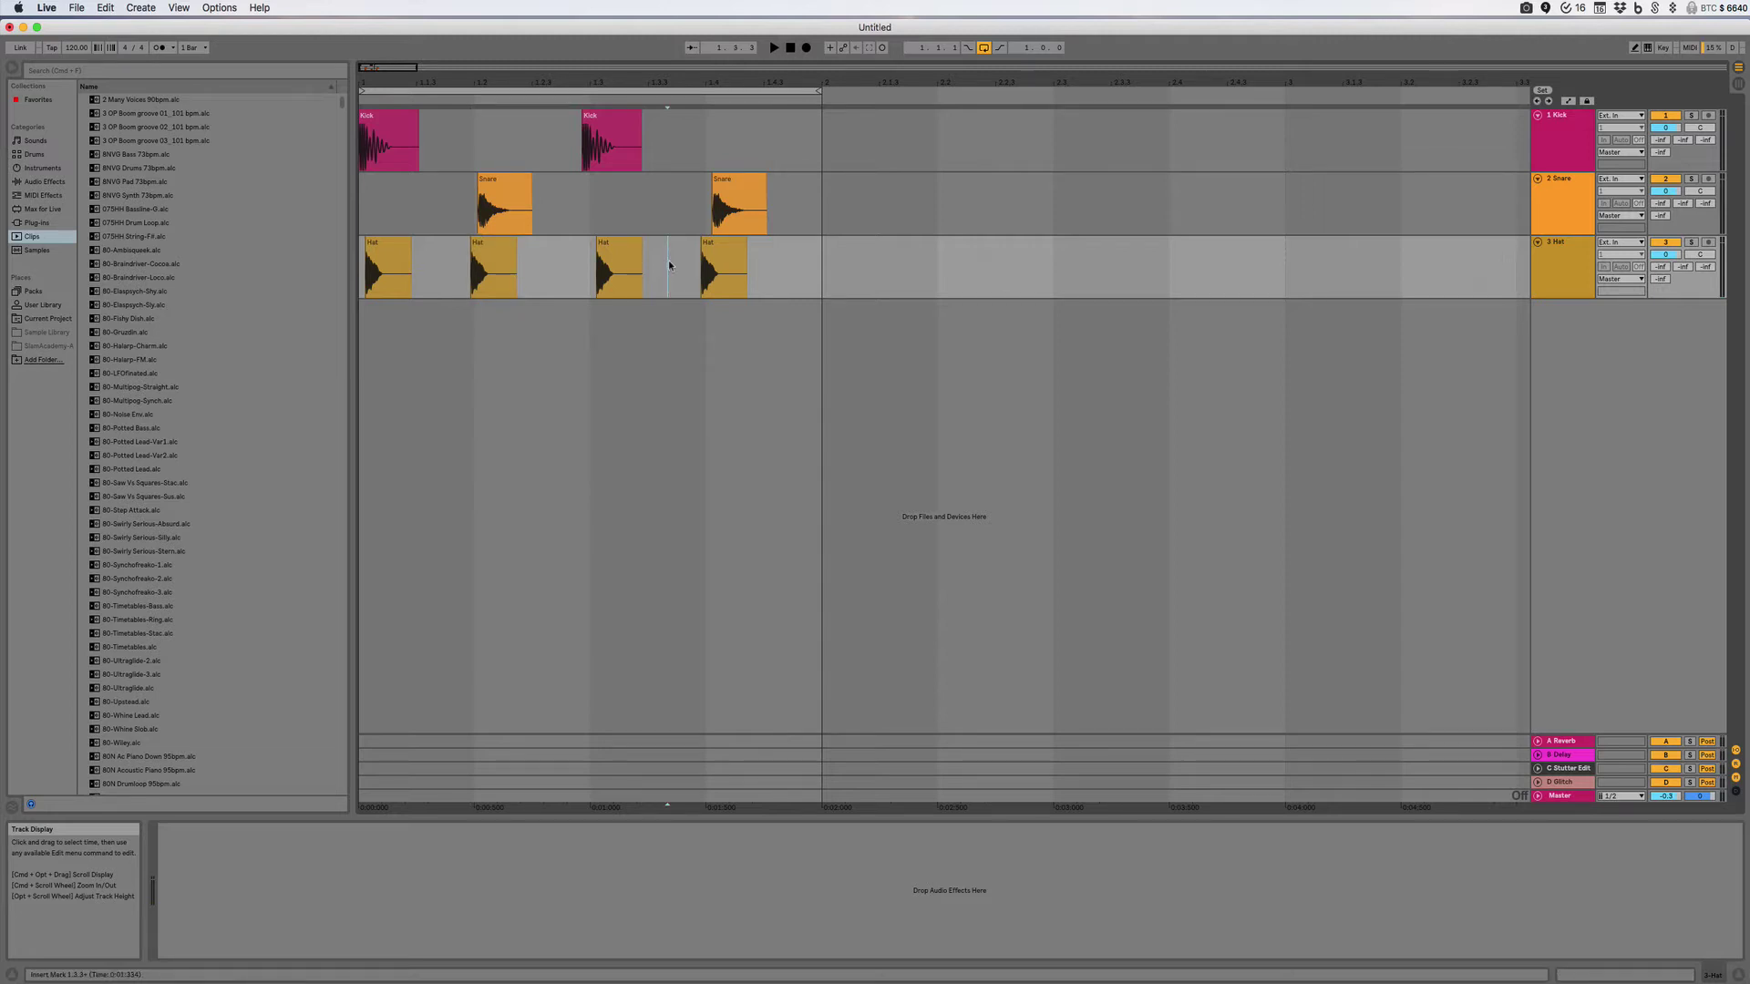
click(260, 8)
text(sn)
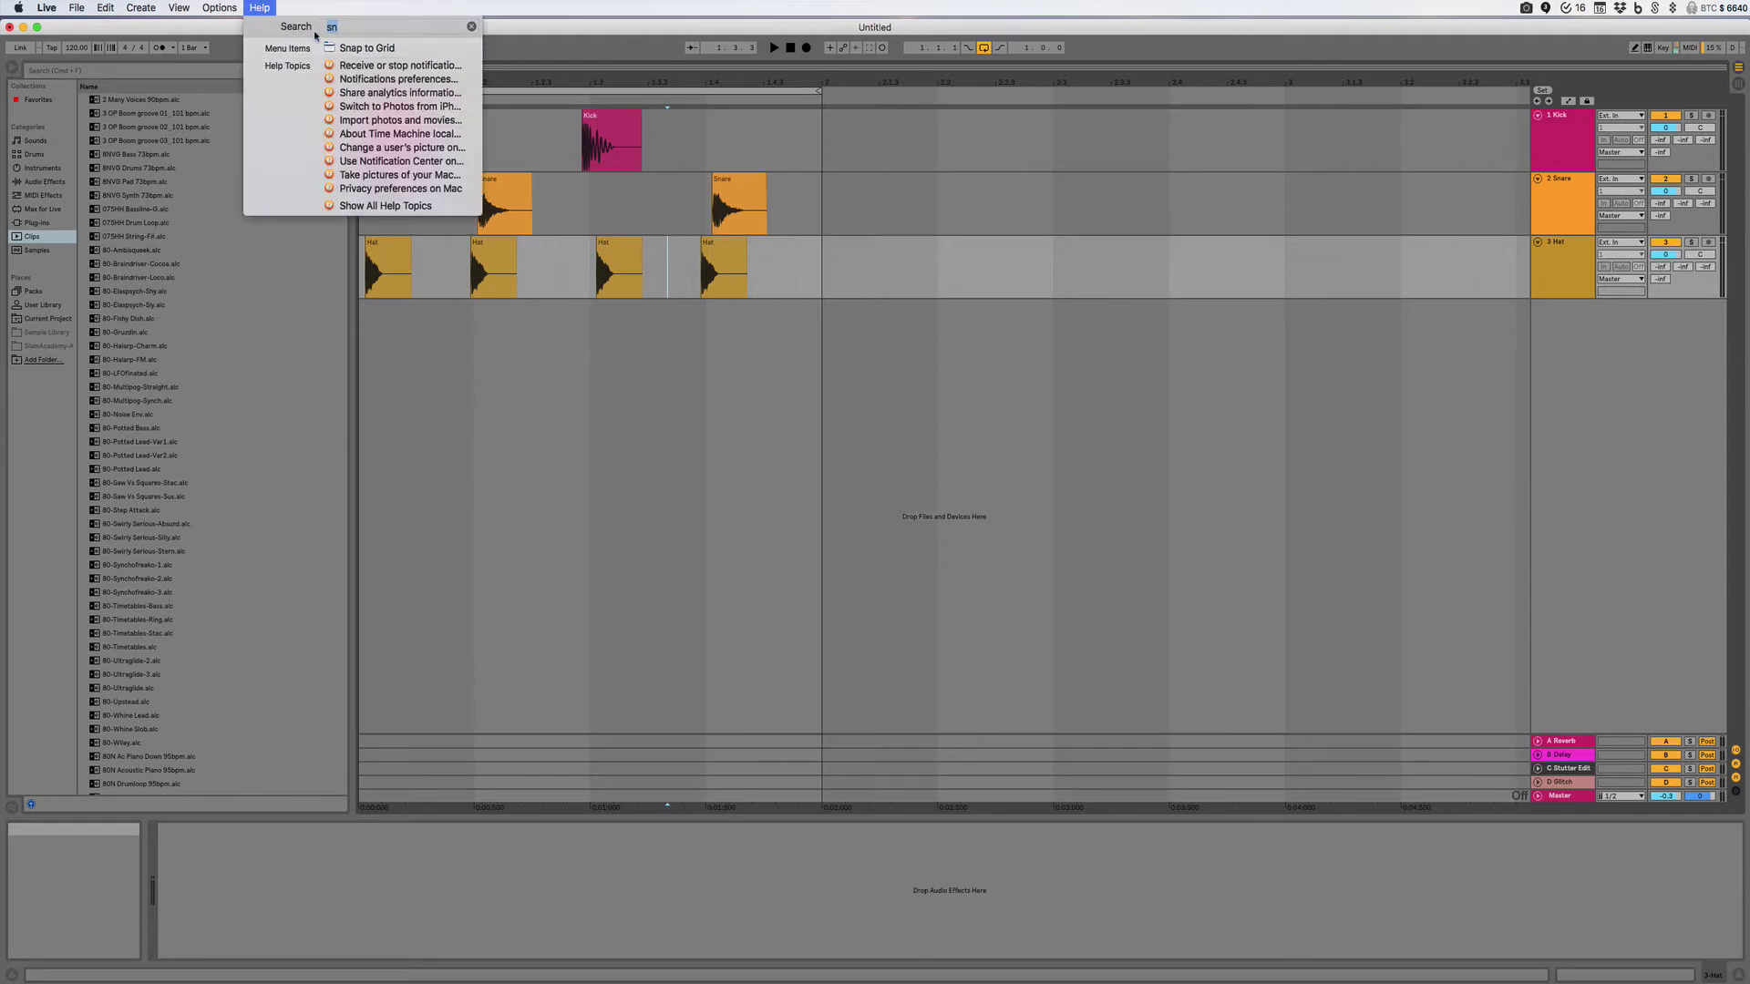
mouse_move(350, 48)
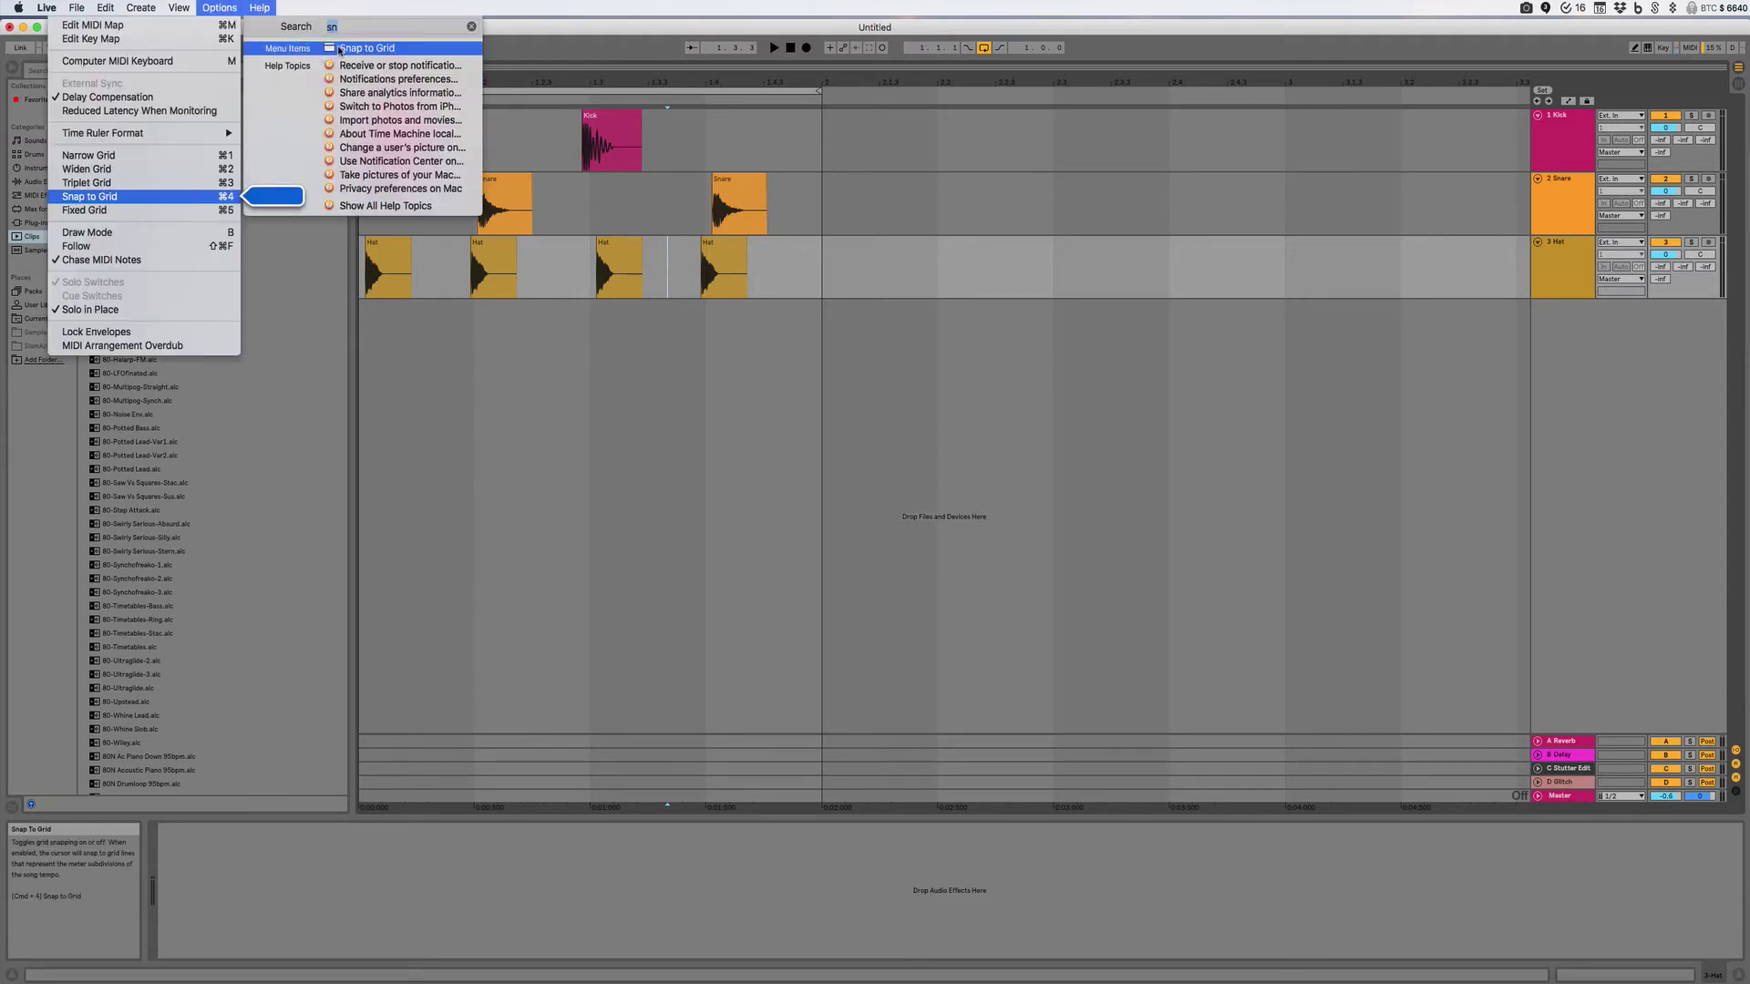
click(132, 195)
Move the shifted kick, snare and hat clips back exactly onto beats 1 to 4, and play back the loop.
drag(391, 255, 383, 254)
drag(507, 200, 492, 246)
click(489, 245)
drag(618, 240, 613, 252)
drag(598, 121, 607, 120)
drag(729, 205, 723, 243)
key(space)
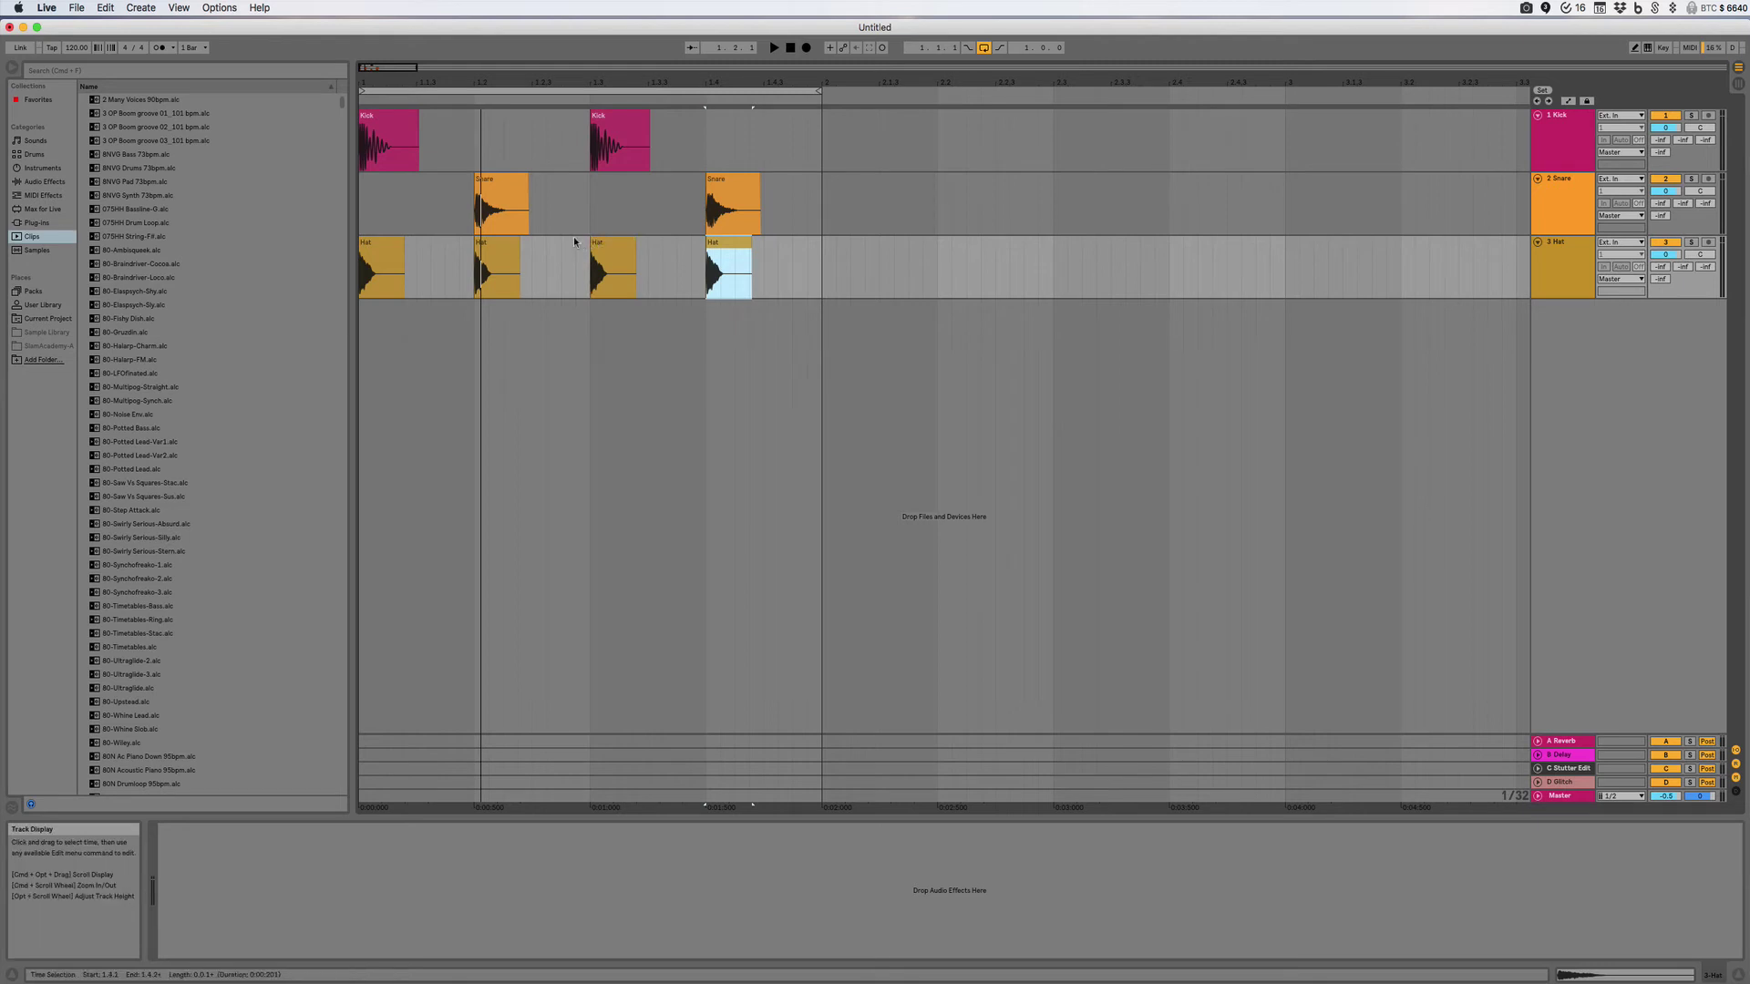
click(583, 359)
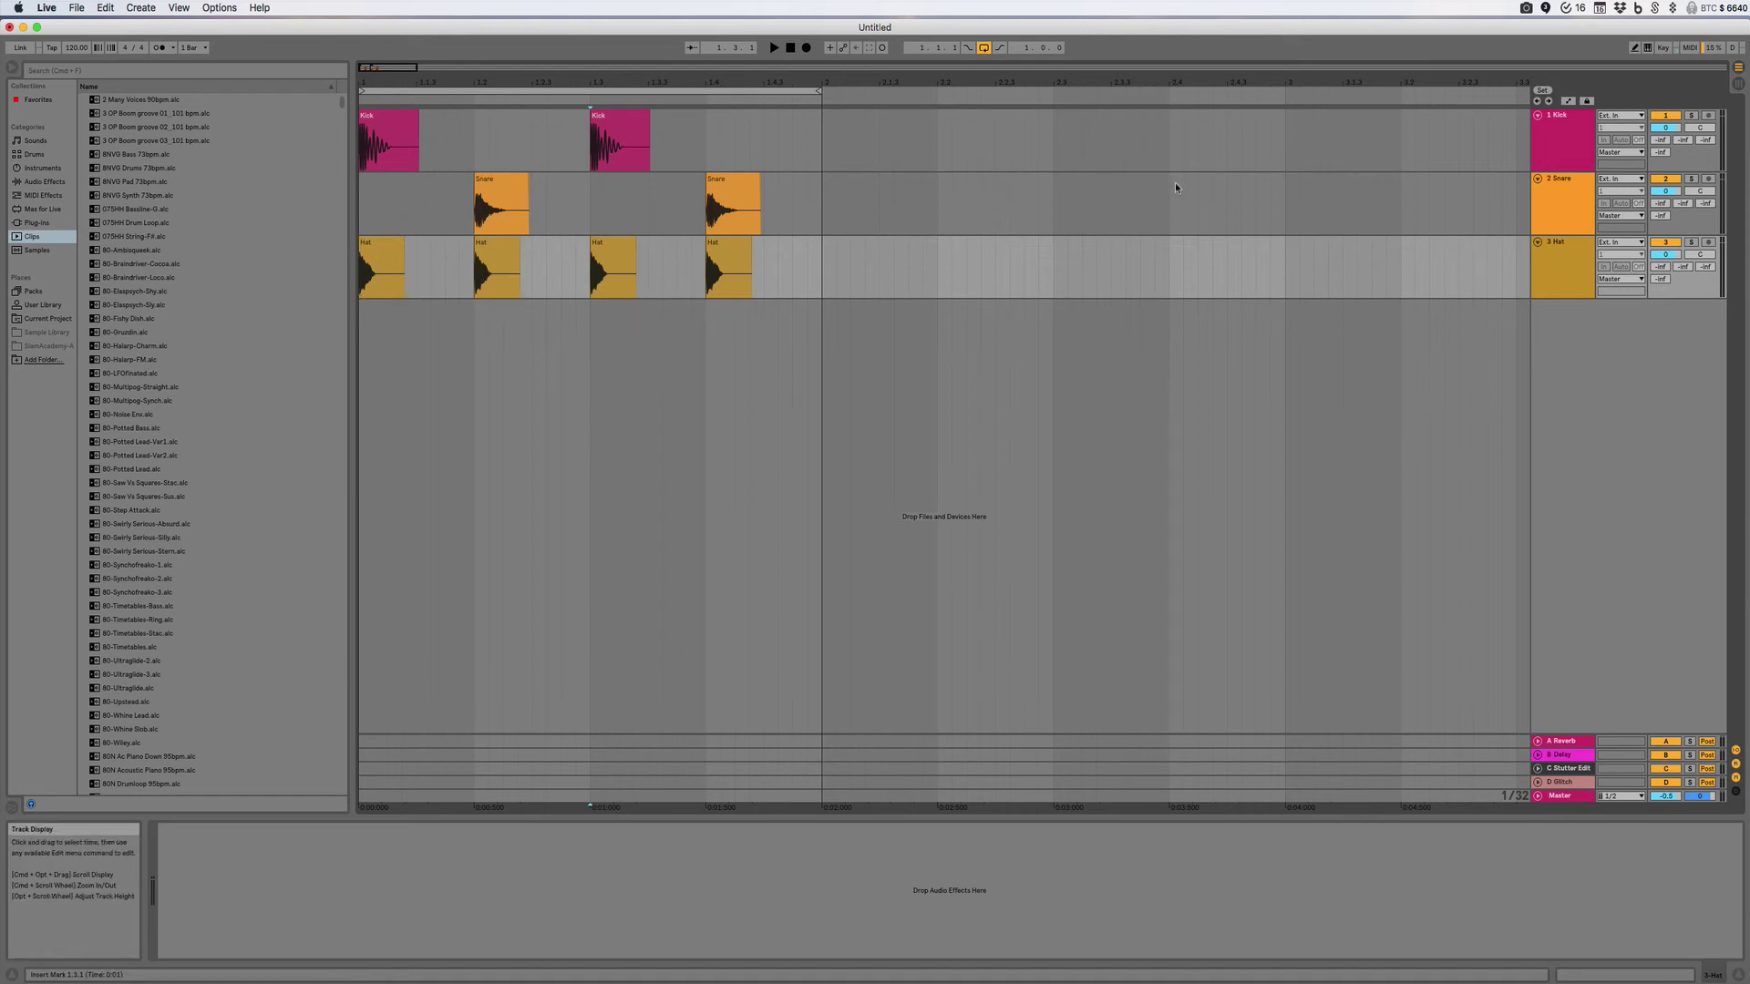
click(1570, 162)
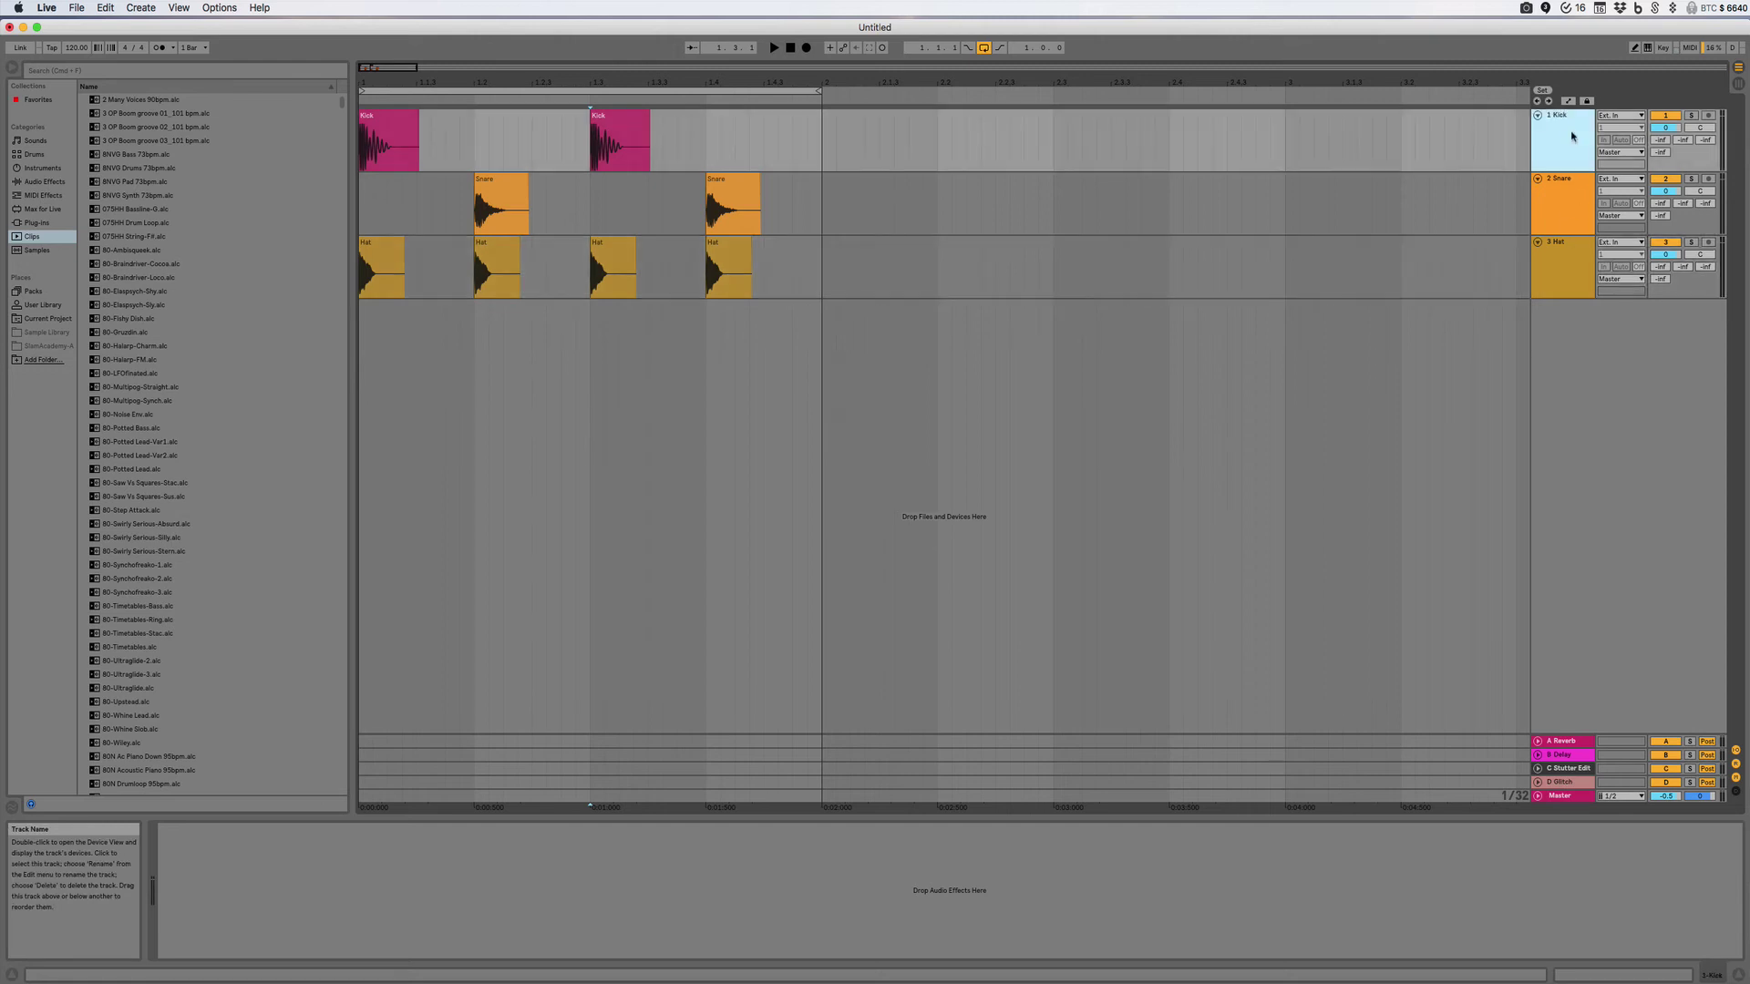
click(1572, 187)
click(1568, 259)
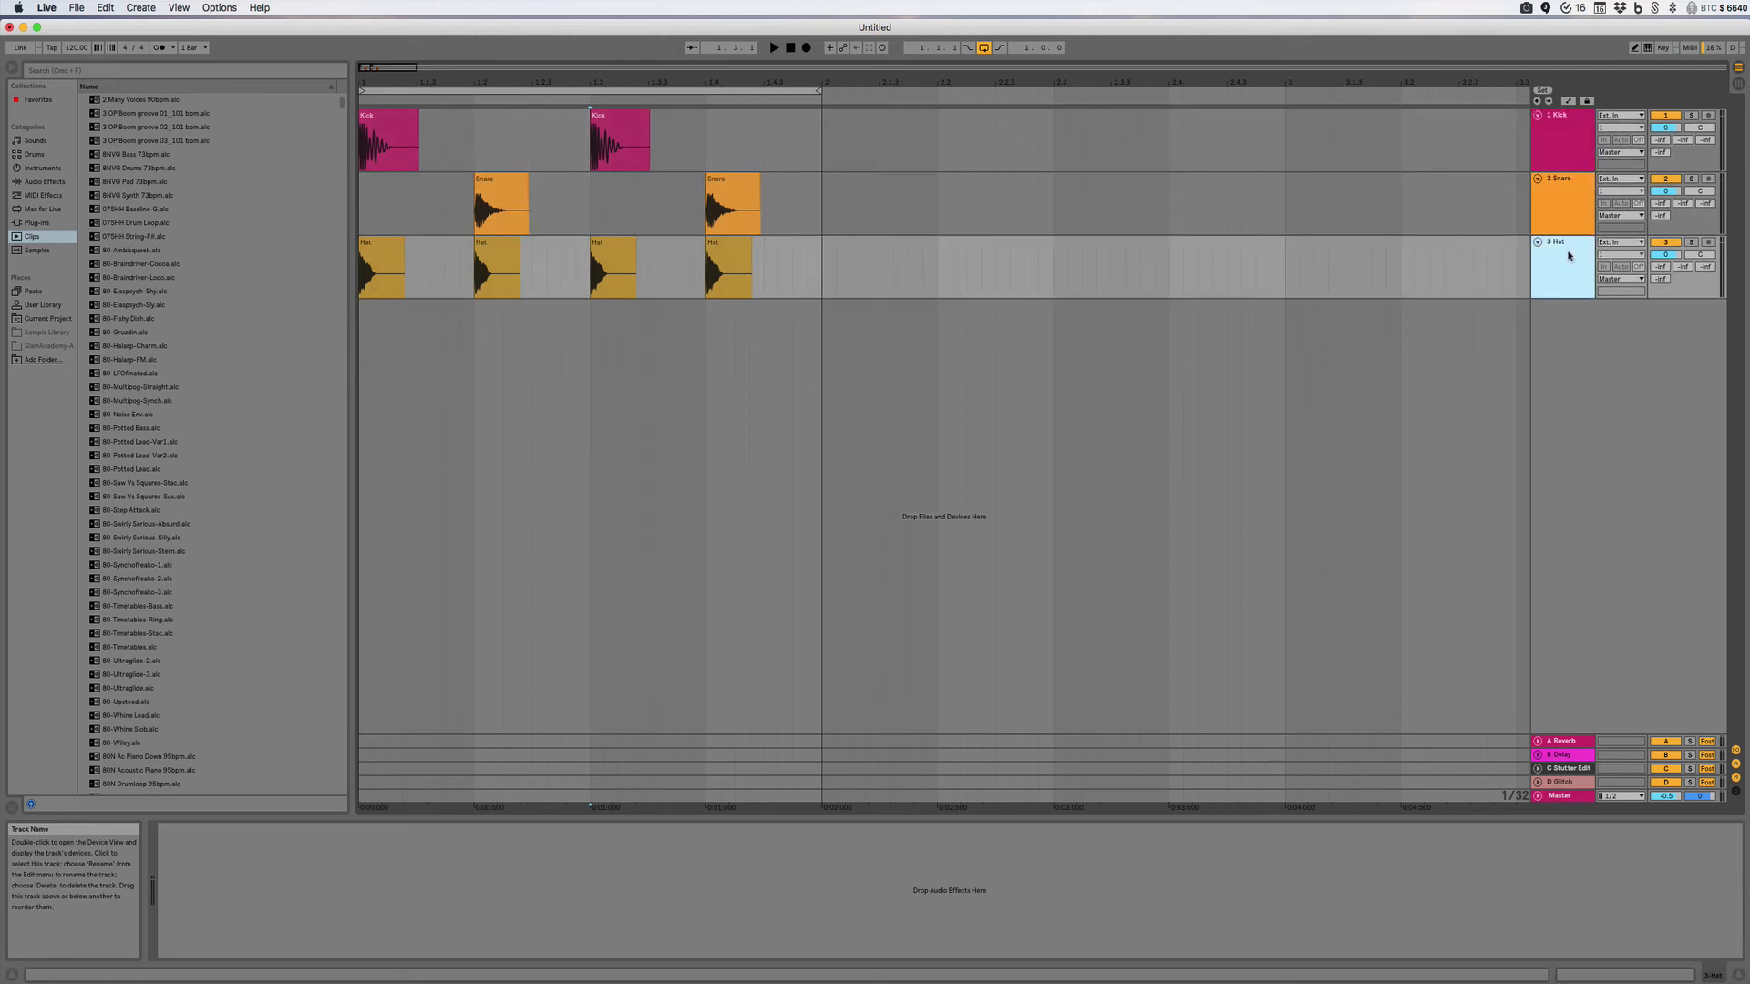